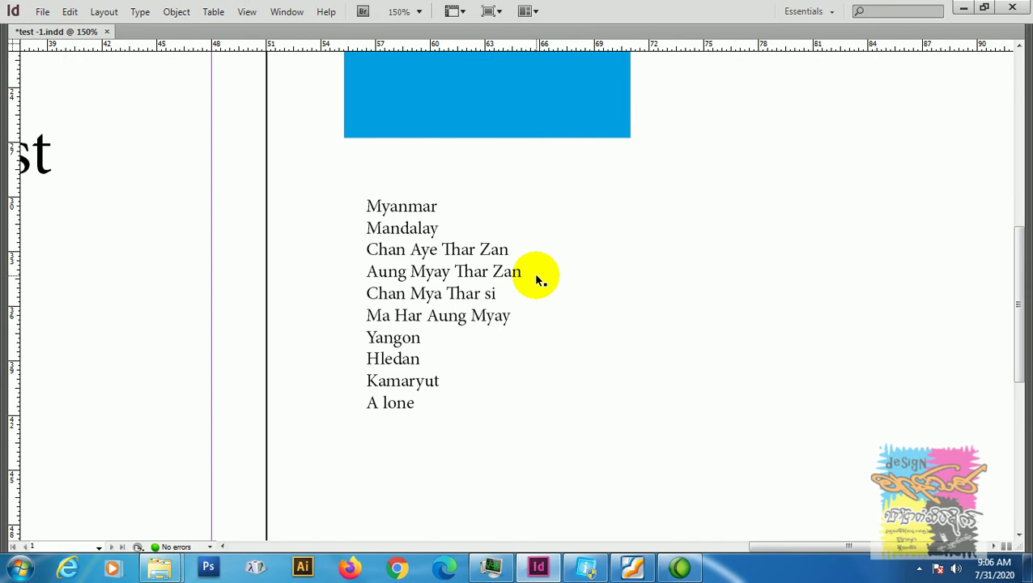
Remove the ghghjgj and hgjhg entries from the list in the blue frame and re-enter Yangon as the second numbered item
key(space)
drag(516, 180, 511, 397)
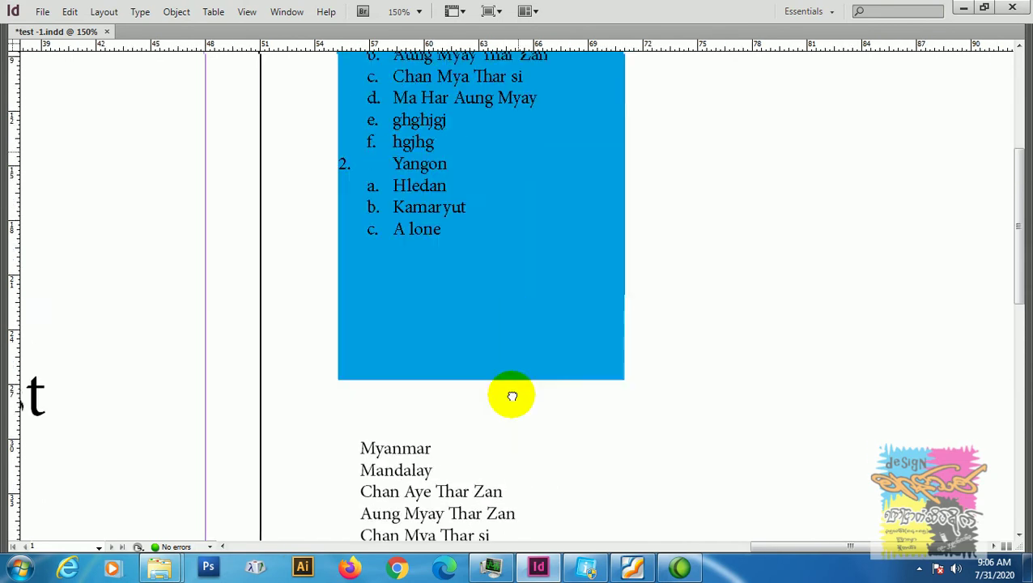
drag(484, 256, 490, 392)
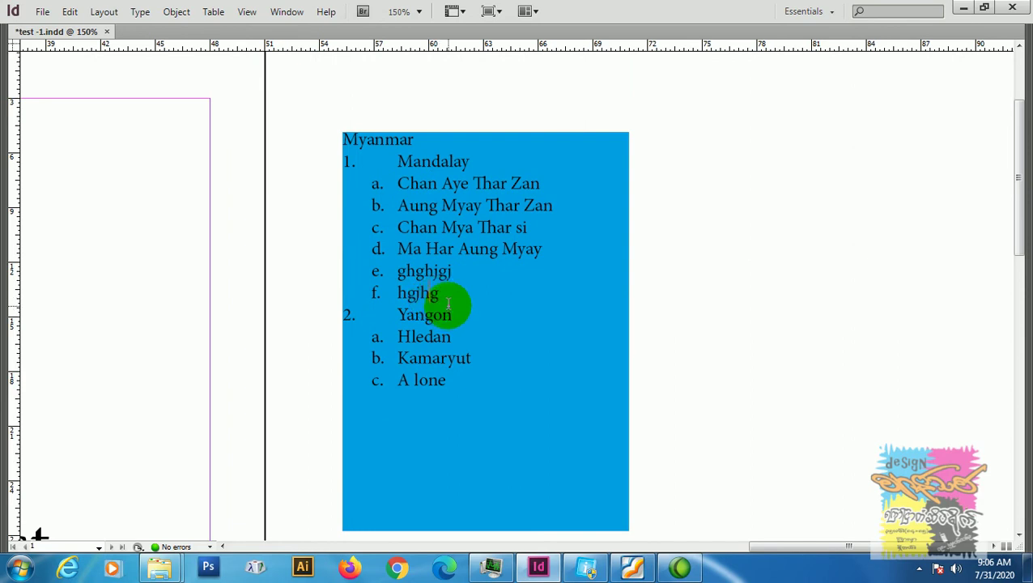
drag(450, 307, 361, 263)
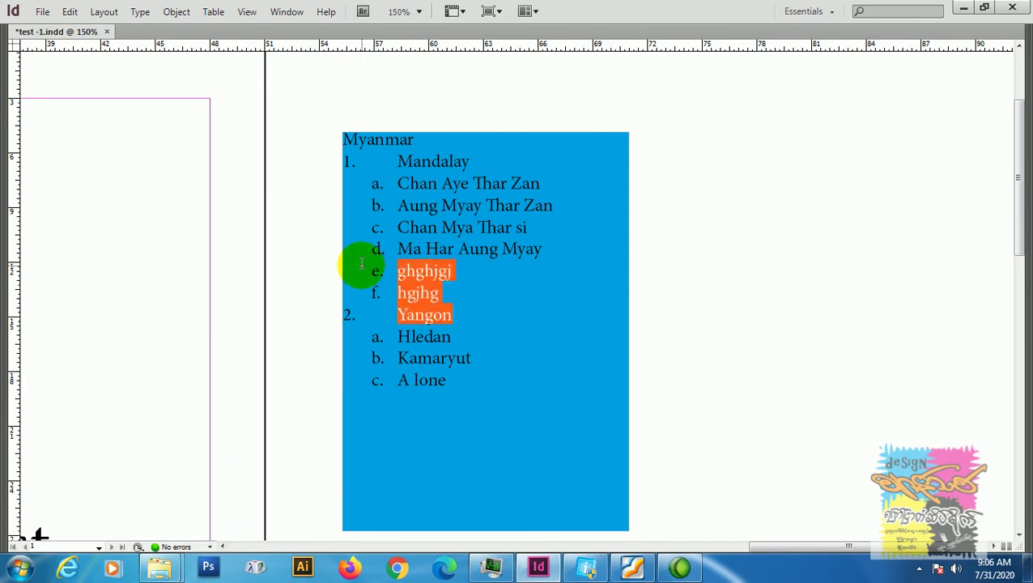
key(BackSpace)
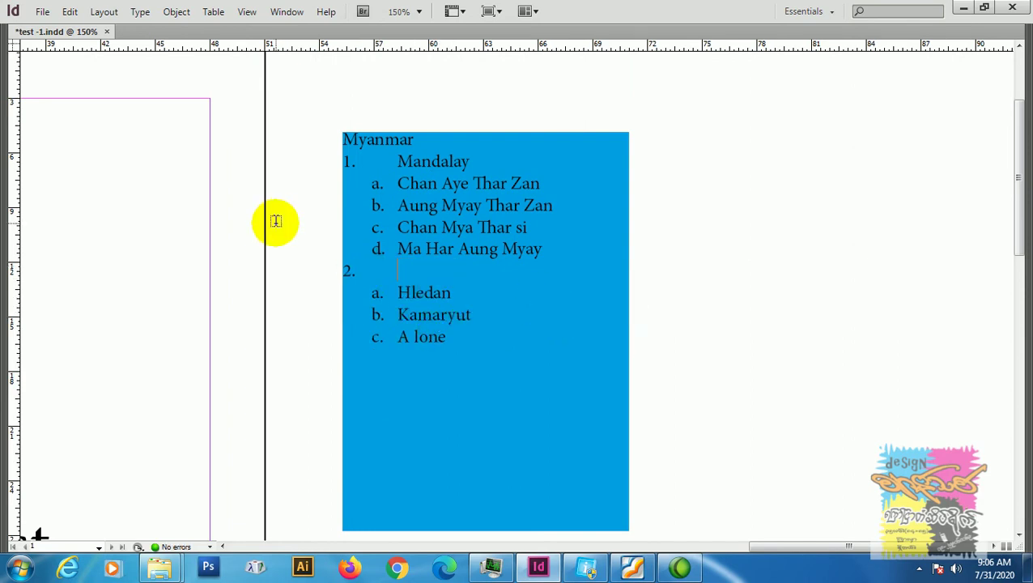
click(349, 259)
text(Yangon)
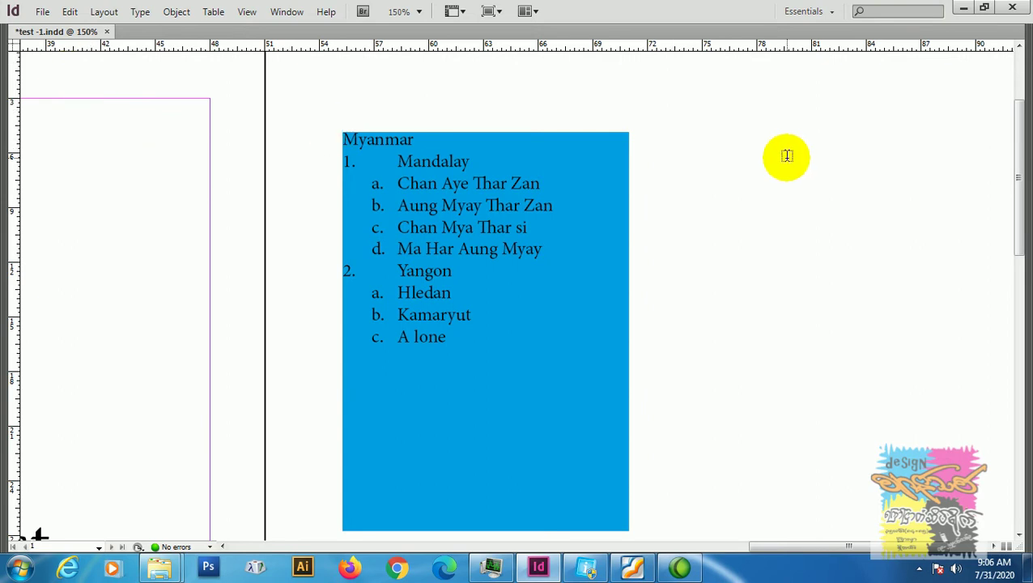
Show the hidden panels and select the blue text frame containing the finished multilevel list
drag(393, 167, 377, 159)
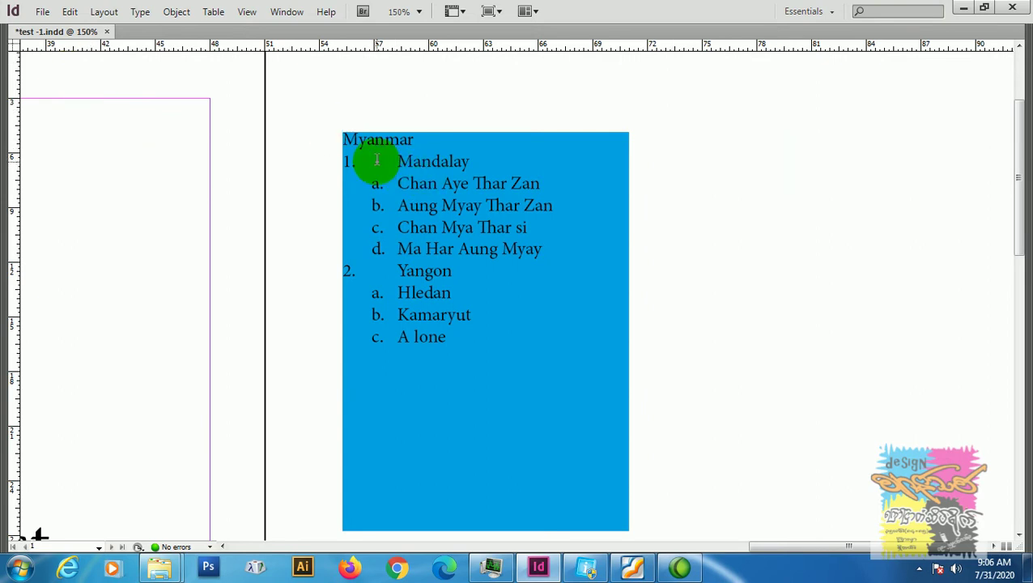
key(Tab)
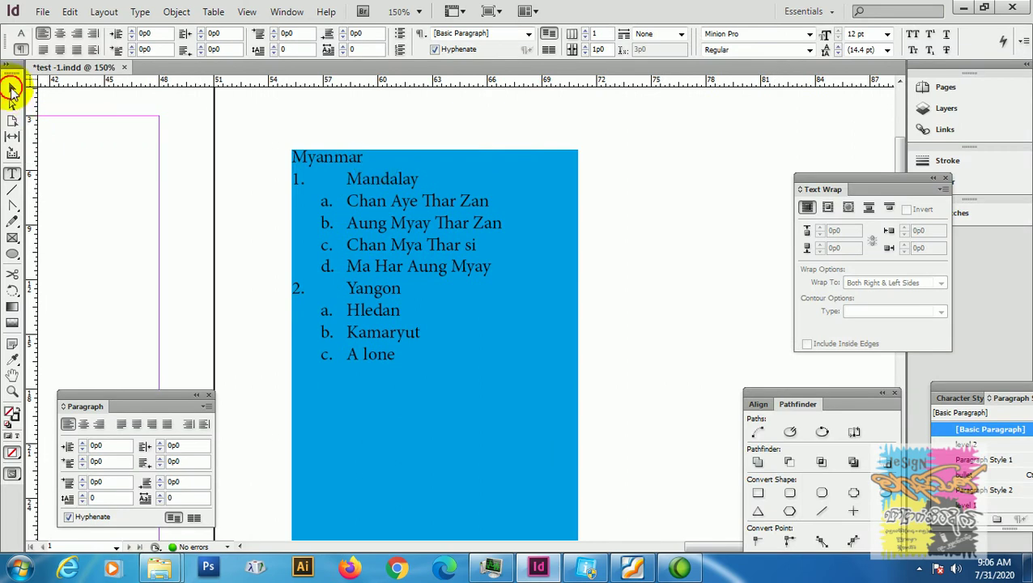
click(13, 91)
click(329, 158)
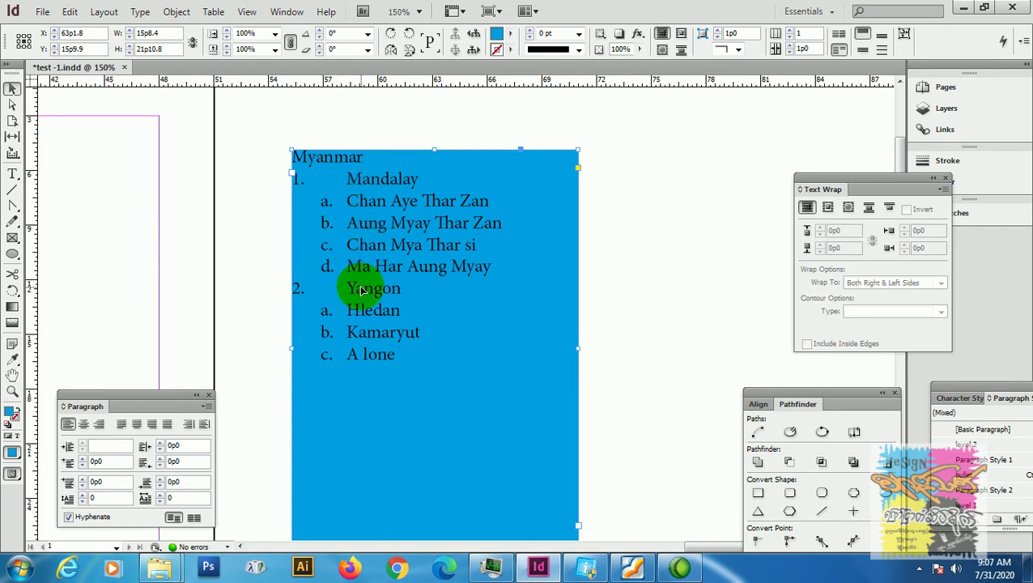
click(287, 184)
click(306, 293)
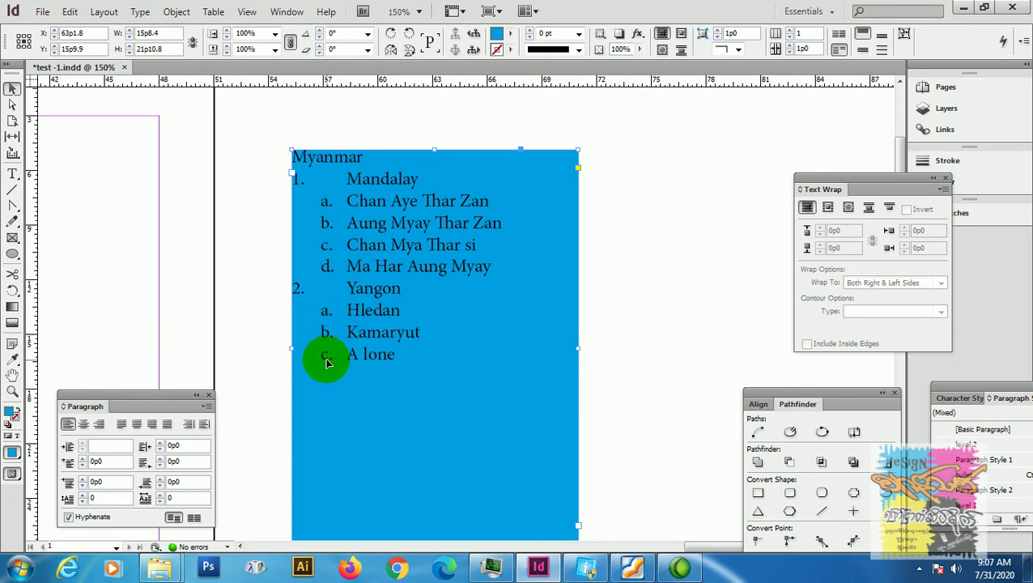
Examine the Multilevel Number list title and its topic outline on the page, then return to the blue frame
drag(242, 334, 430, 322)
key(ctrl+minus)
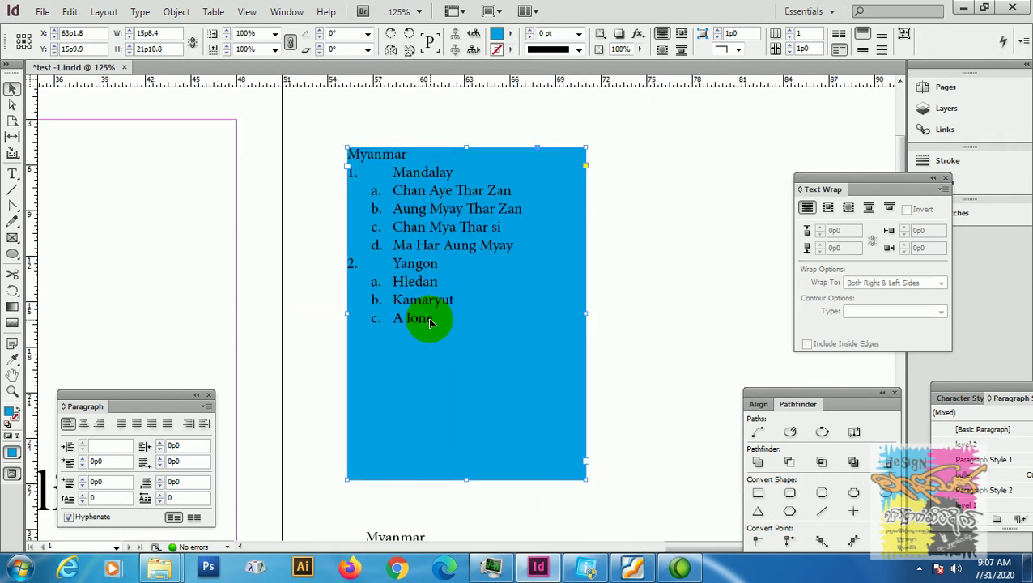
key(ctrl+minus)
drag(313, 311, 595, 277)
drag(399, 311, 549, 173)
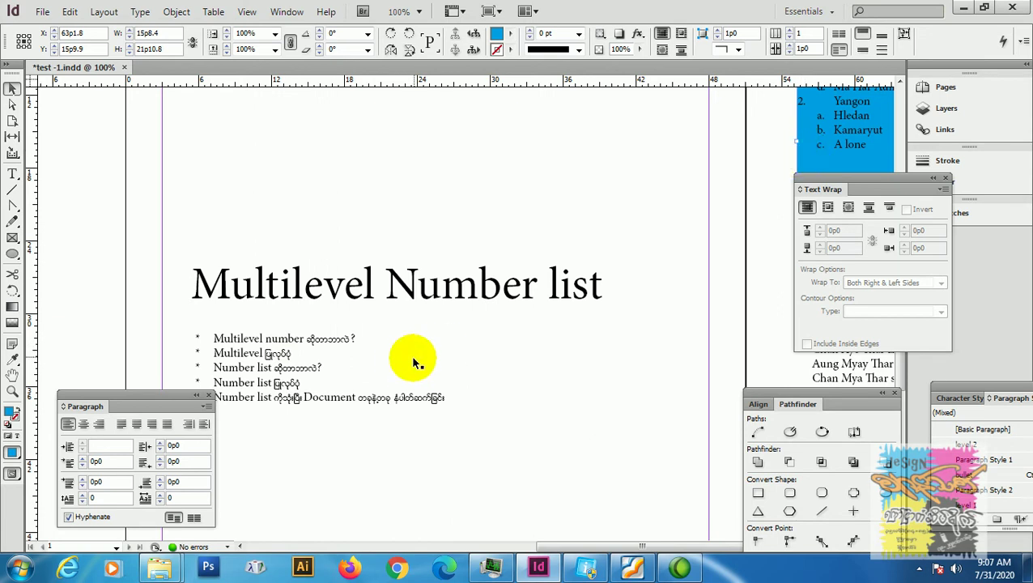
drag(711, 314, 345, 295)
key(ctrl+equal)
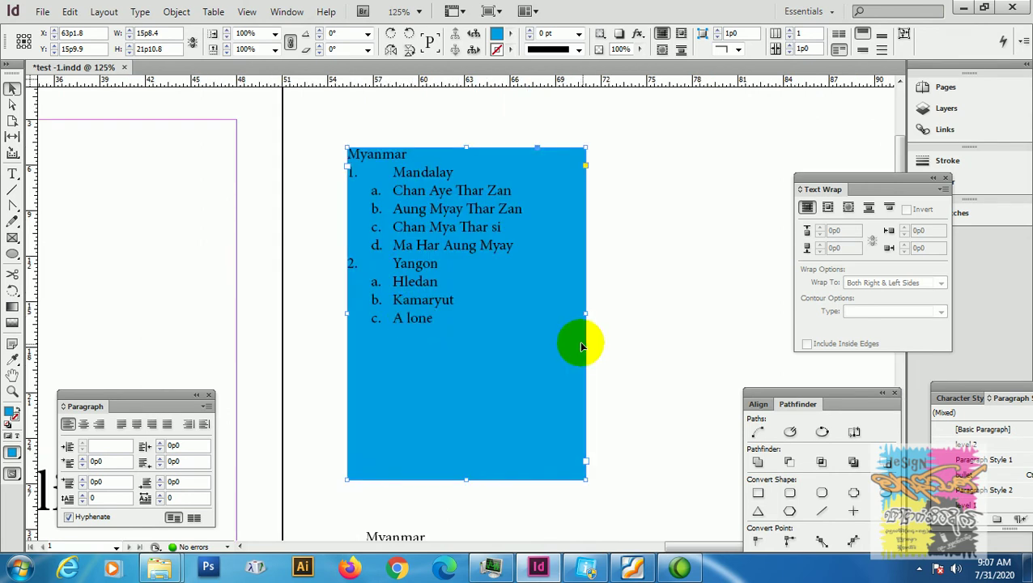
Set the list type of the Mandalay line in the plain text frame below the blue one to Numbers
click(627, 410)
drag(618, 431, 591, 184)
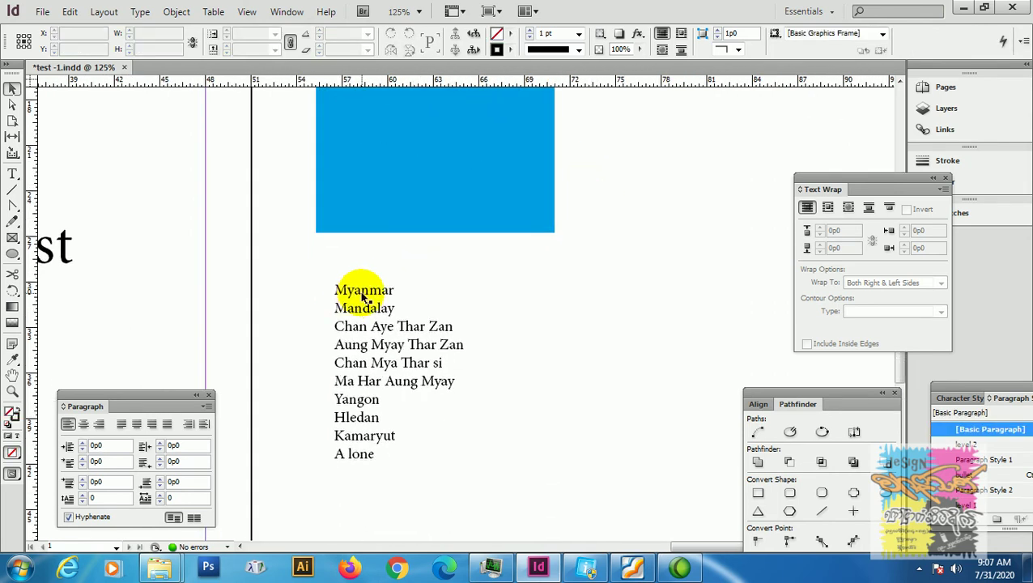
click(366, 333)
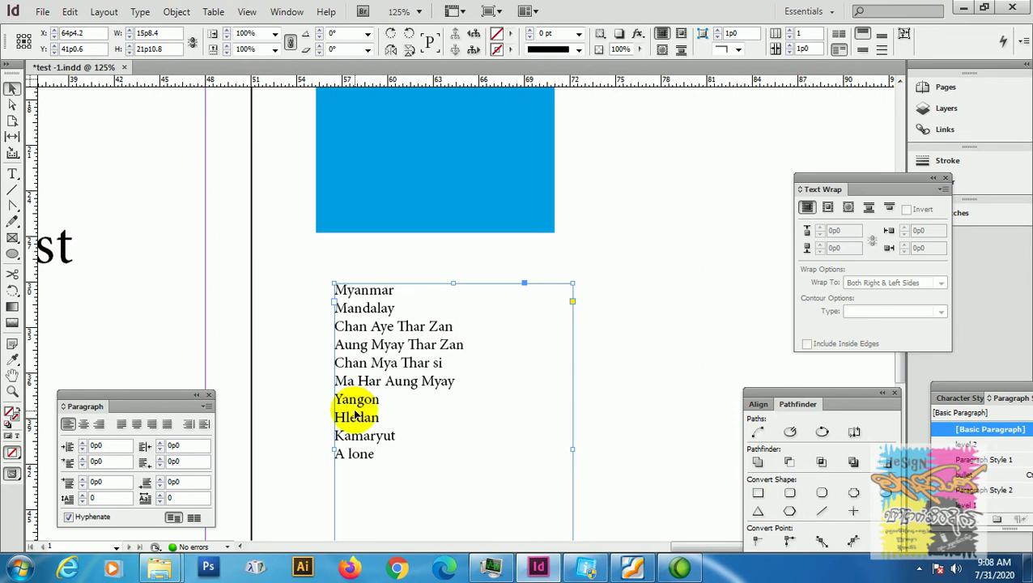
click(13, 174)
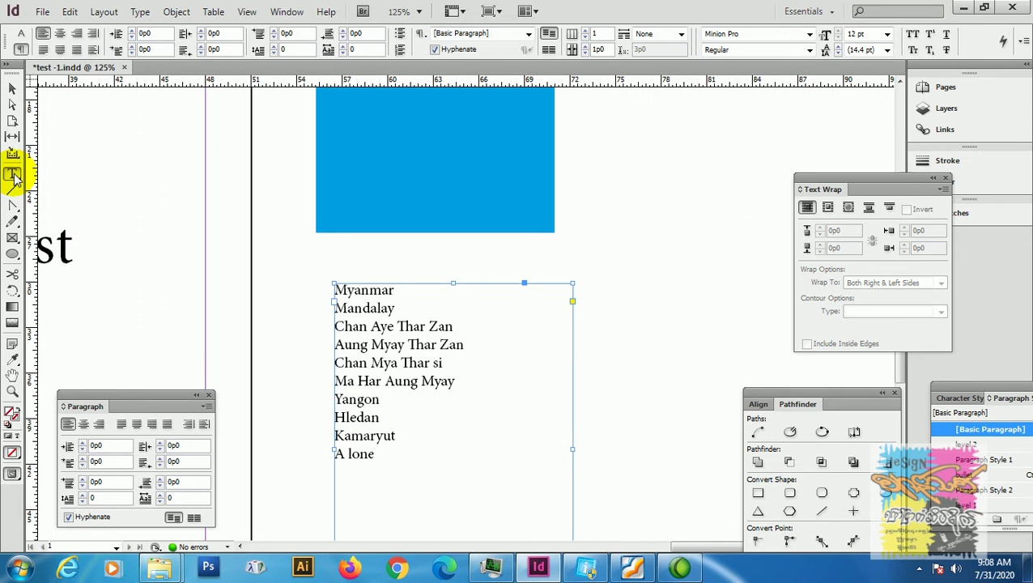
click(350, 301)
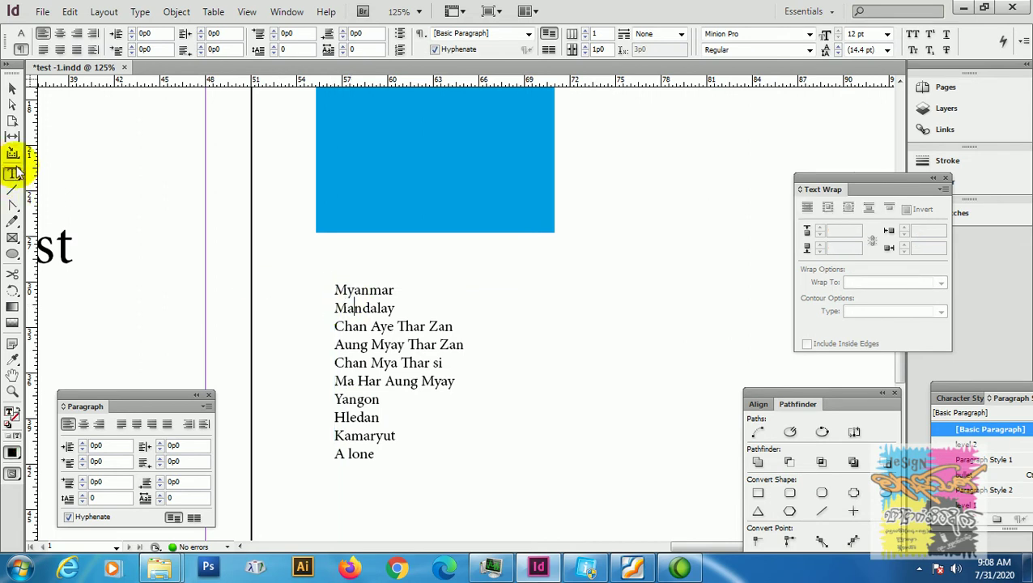
click(206, 407)
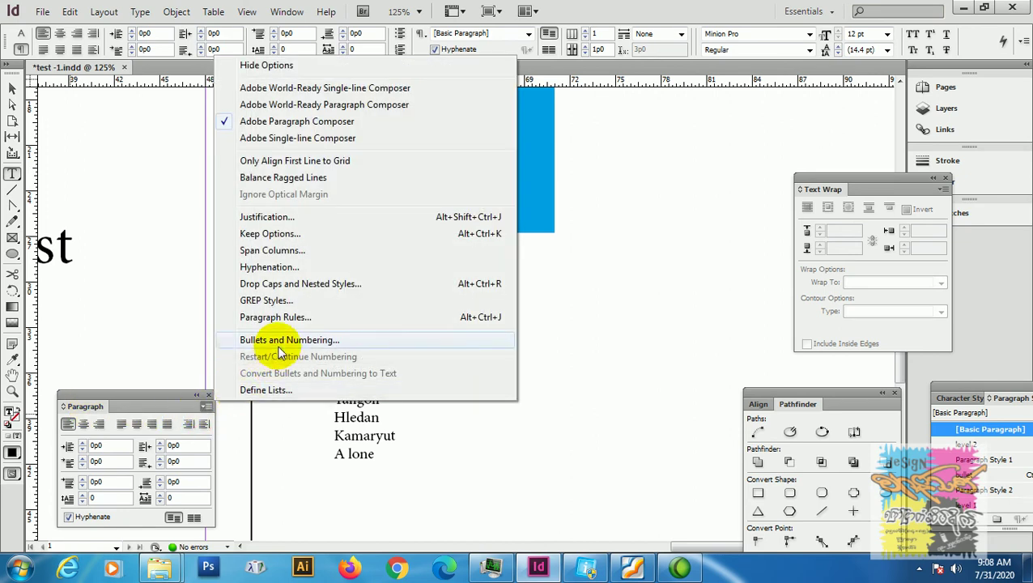
click(278, 350)
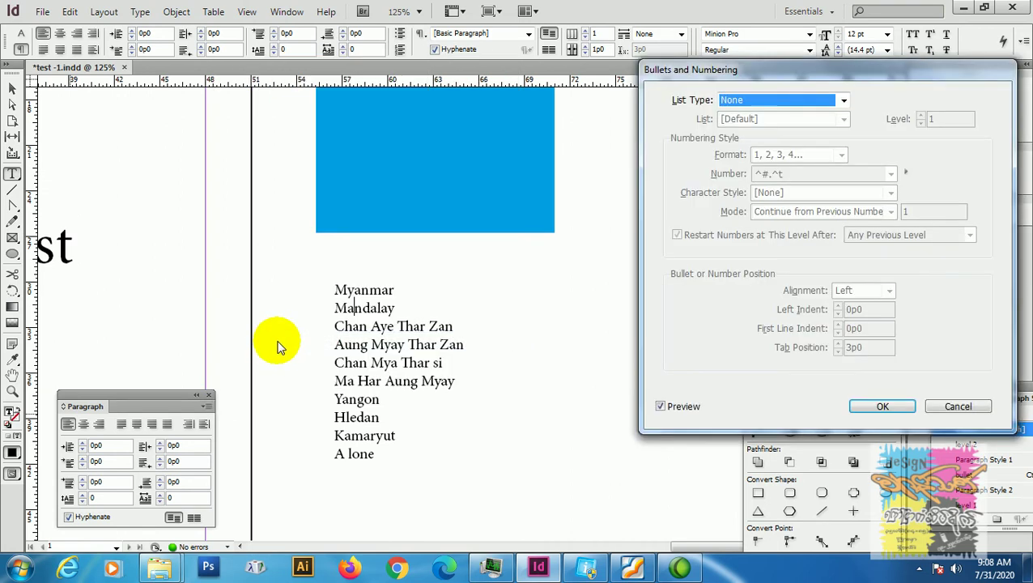
drag(703, 81, 657, 56)
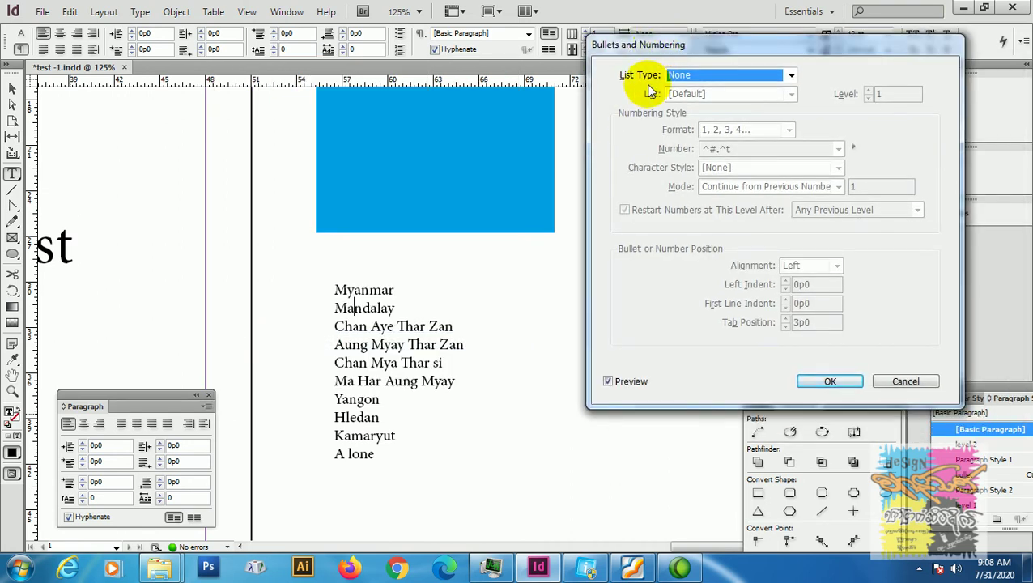
click(710, 78)
click(709, 114)
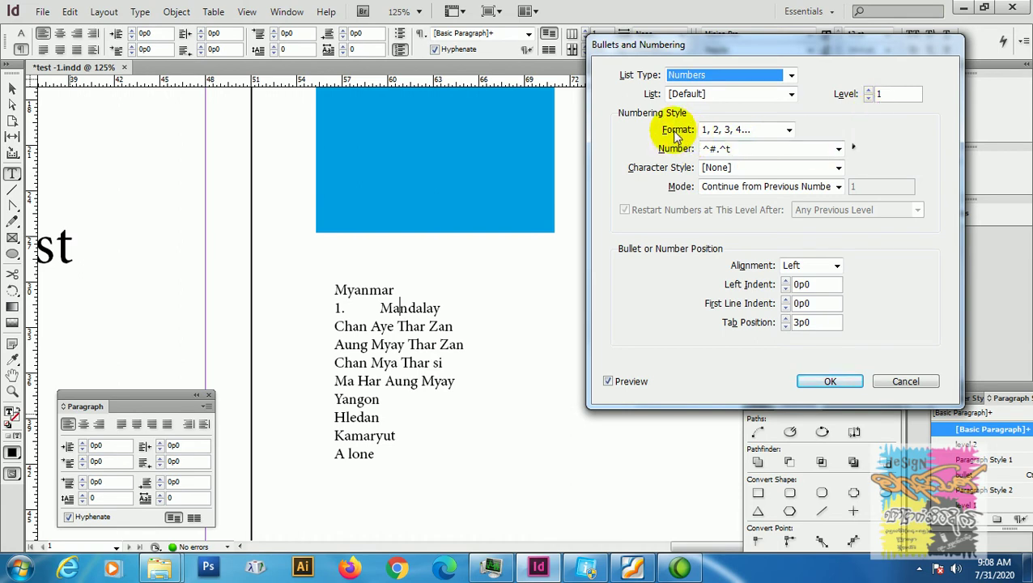
Apply the 1, 2, 3, 4... format and Continue from Previous Number mode to the Mandalay line's numbering
click(788, 131)
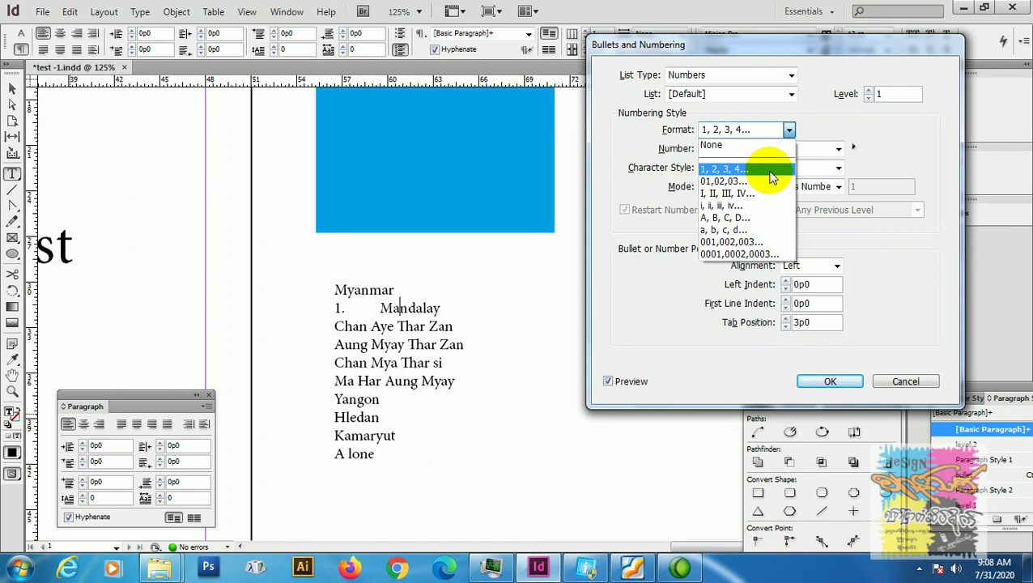
click(768, 169)
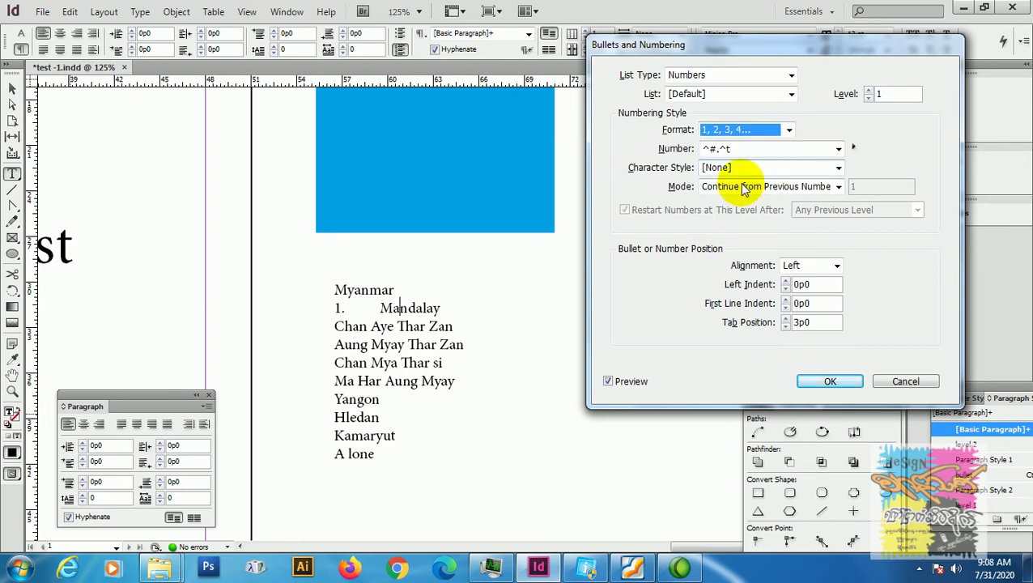
click(733, 189)
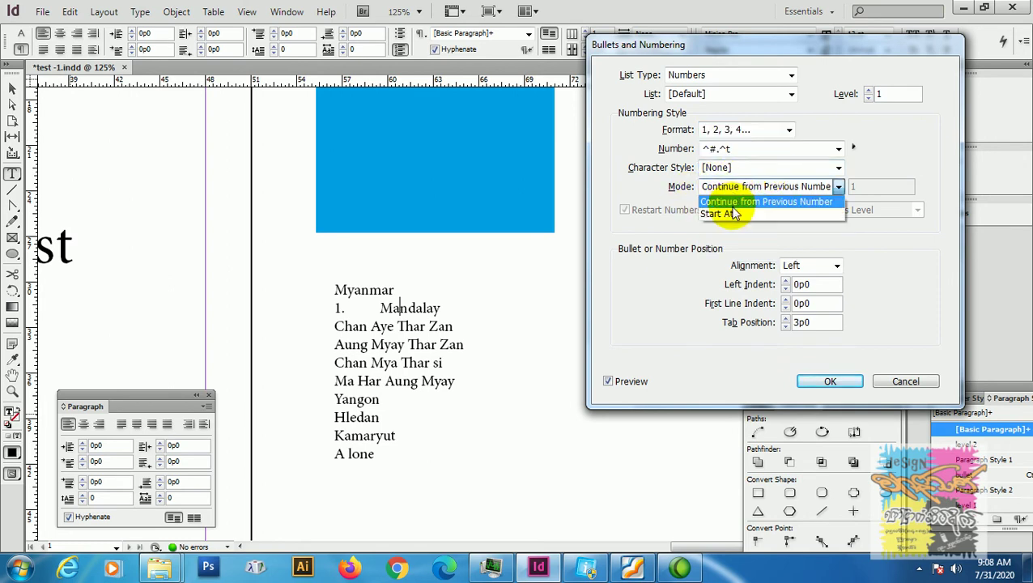
click(785, 203)
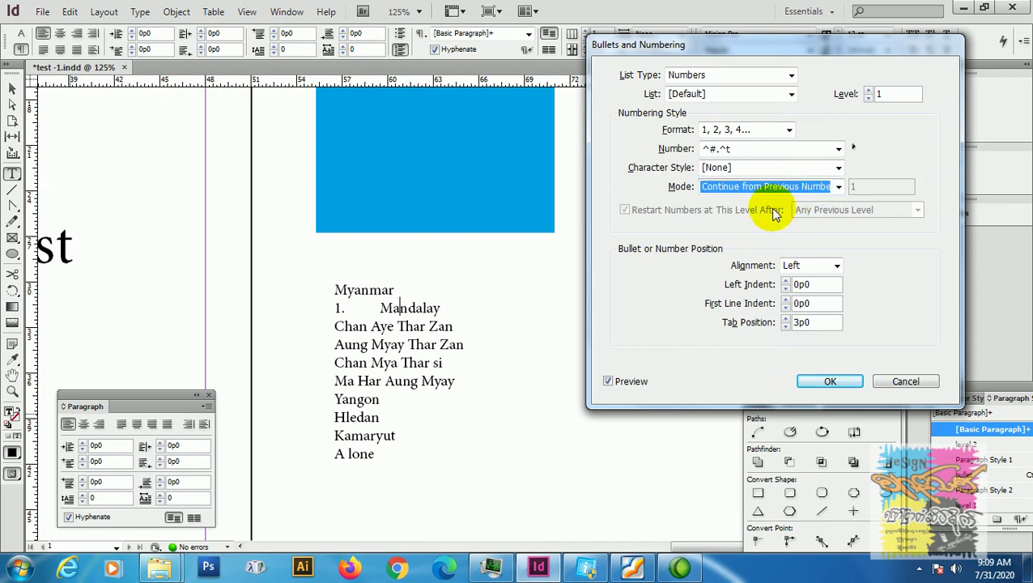
click(819, 382)
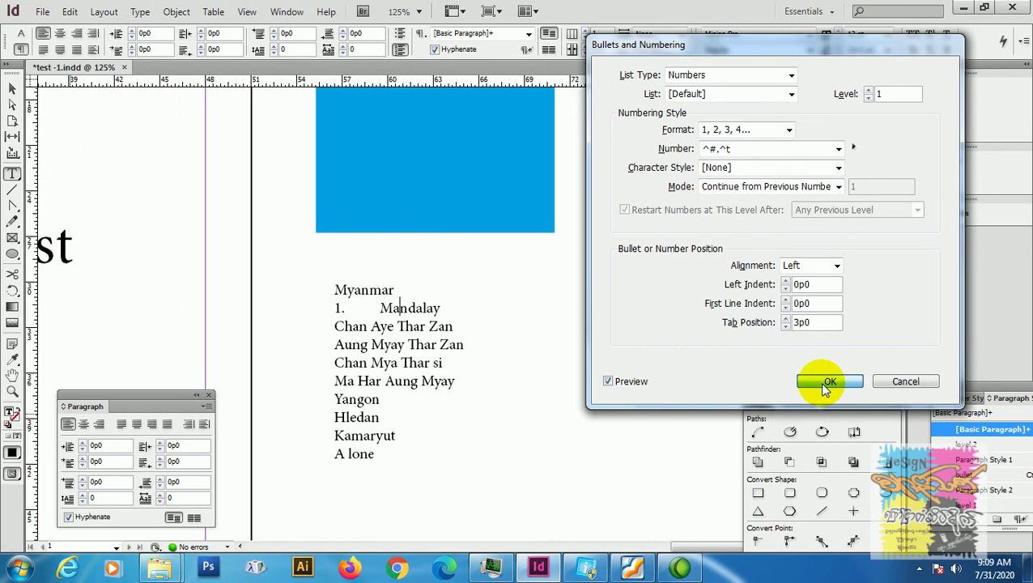
click(819, 382)
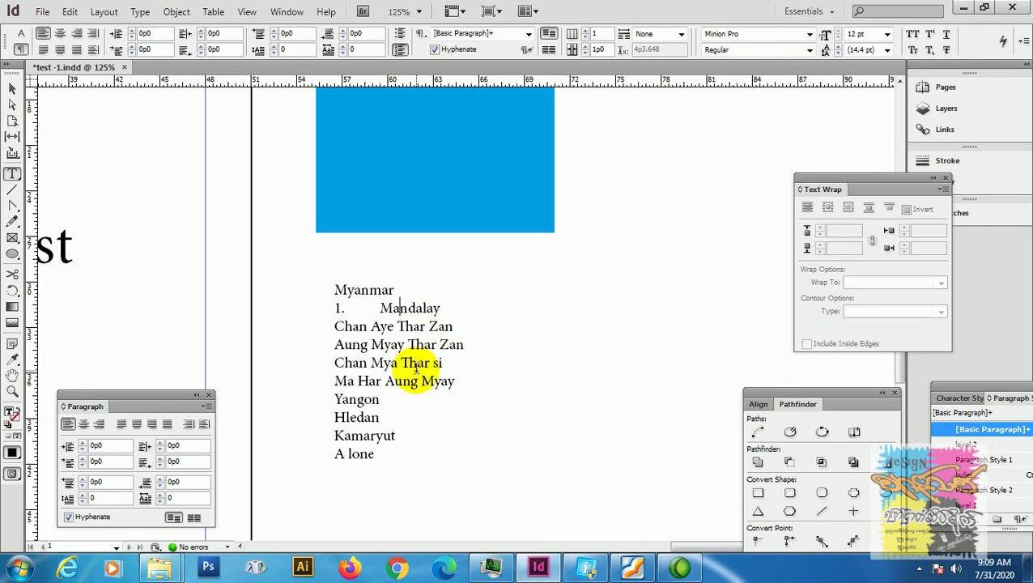
Turn the Yangon line into a numbered list item using the Numbers list type
click(358, 399)
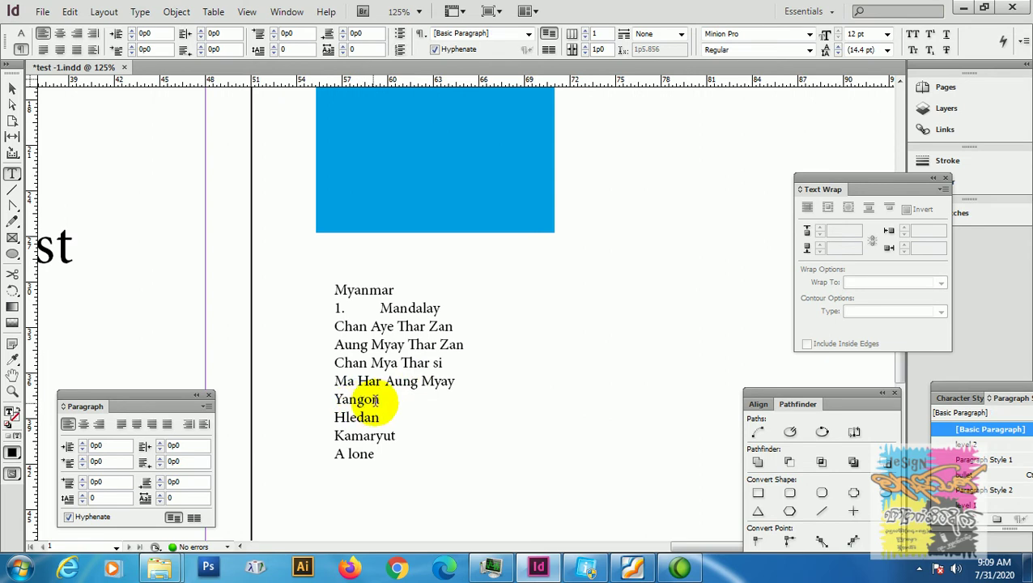
drag(377, 399, 324, 400)
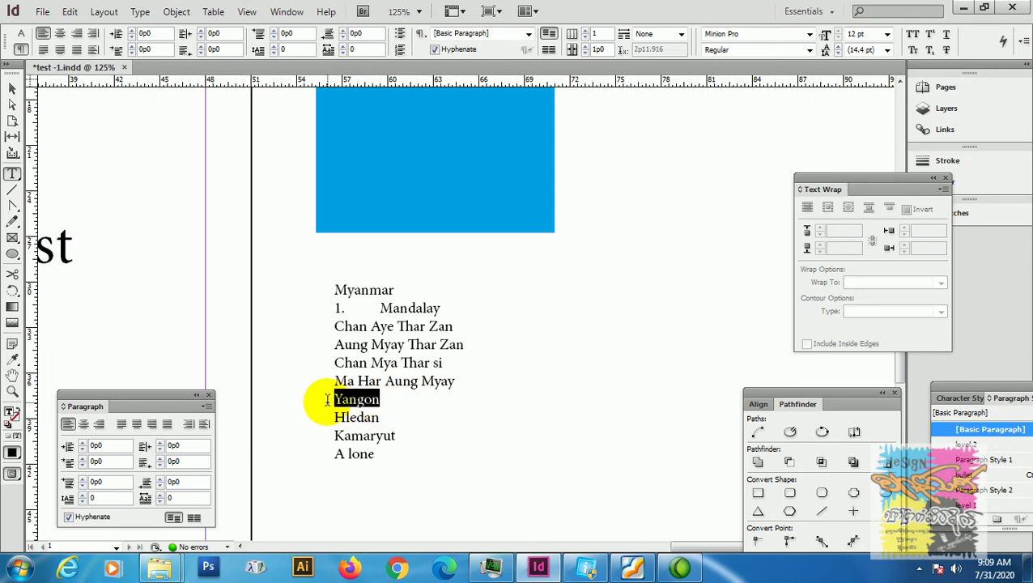
click(205, 405)
click(325, 339)
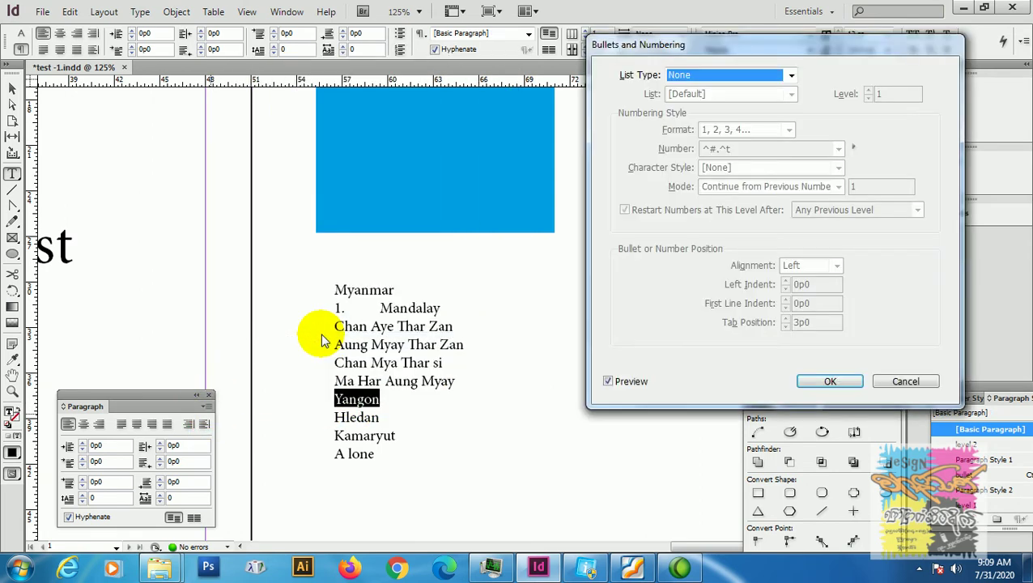
click(717, 78)
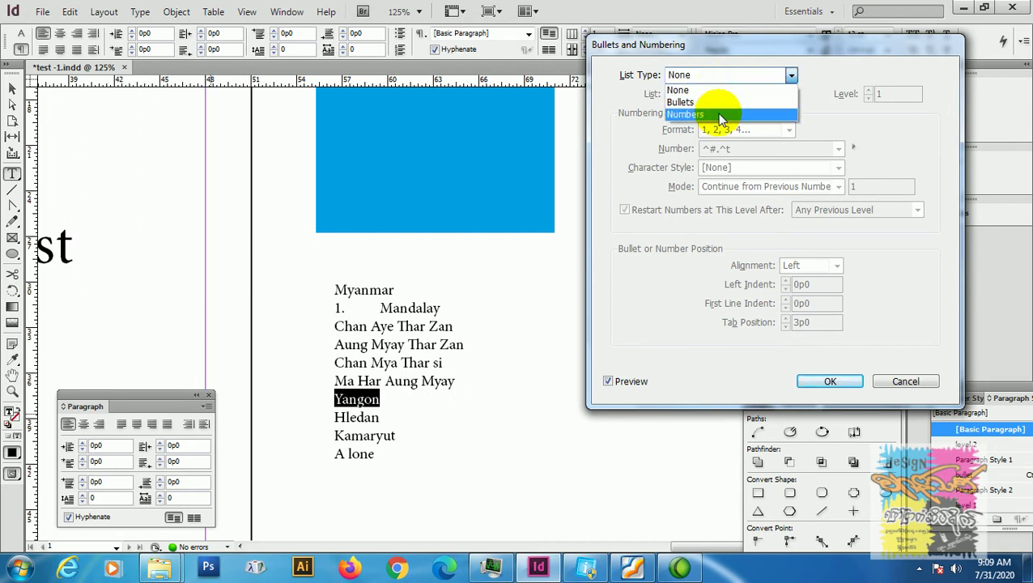
click(717, 114)
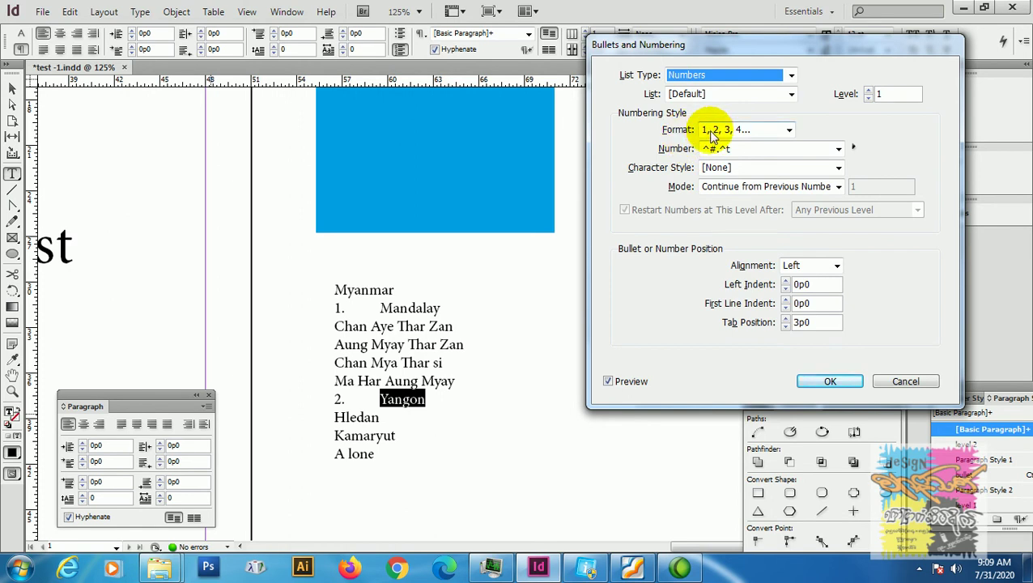
click(835, 380)
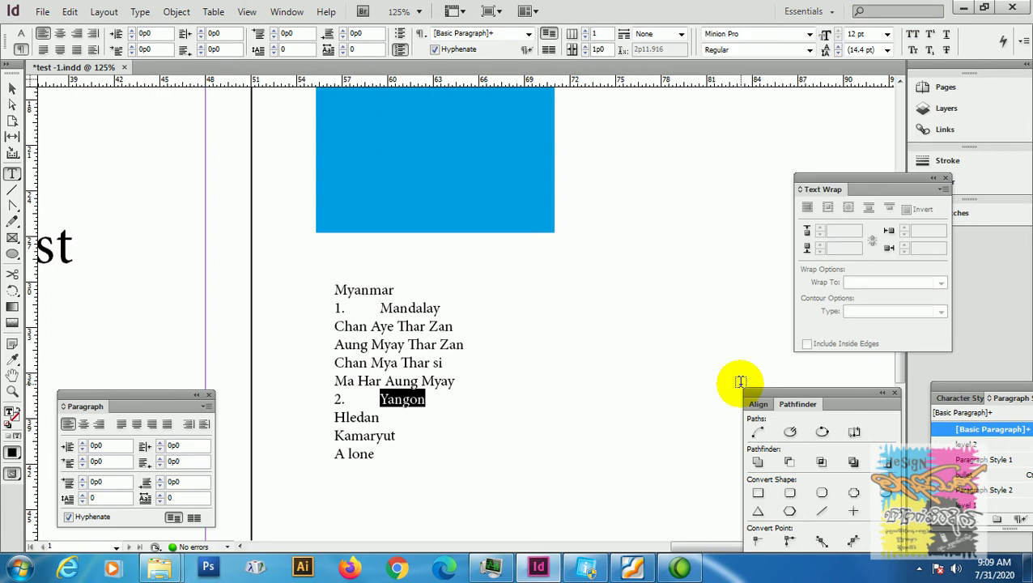
Turn the four township lines under Mandalay into a Numbers list at level 2
click(384, 338)
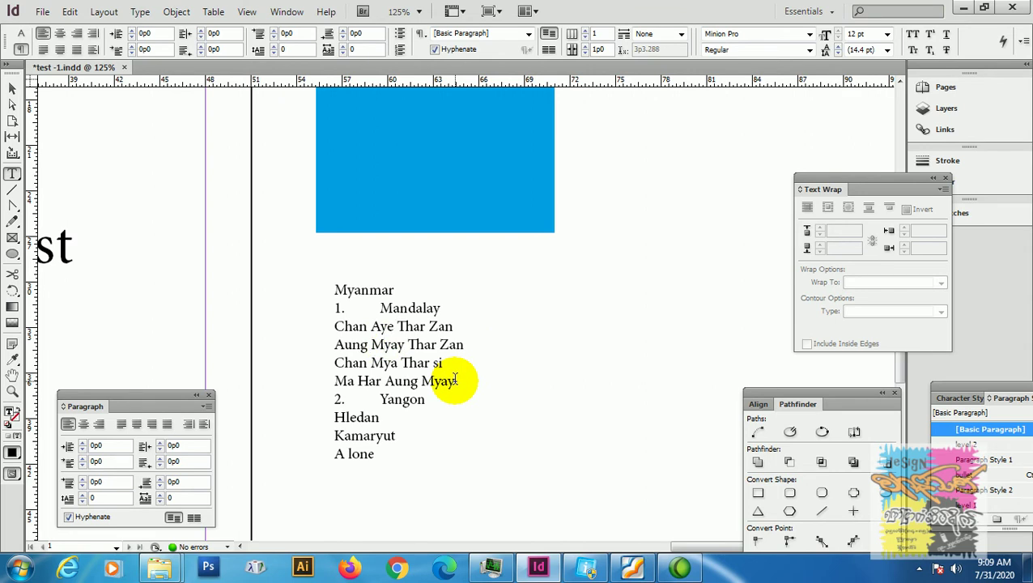
drag(458, 380, 324, 324)
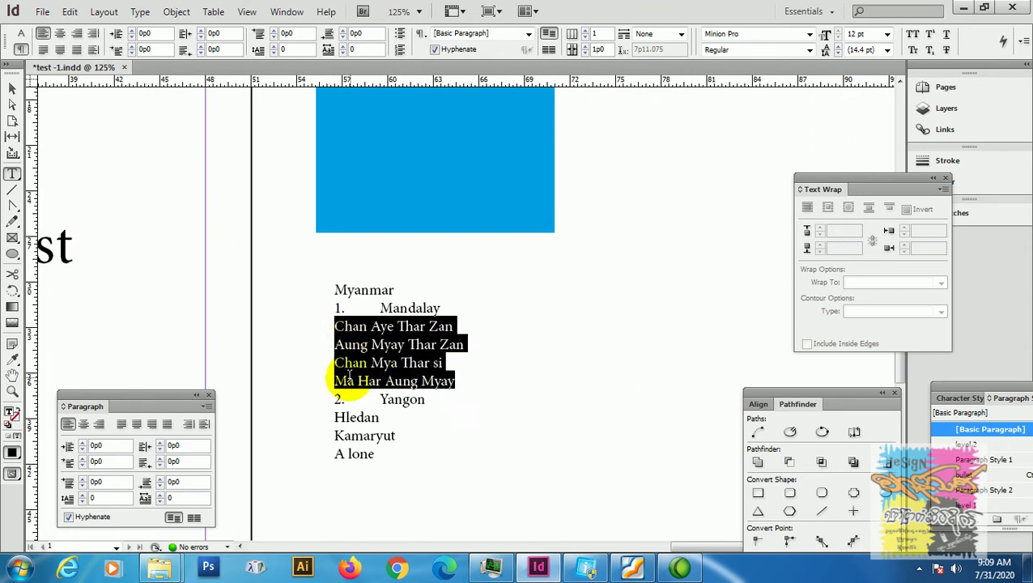
click(208, 407)
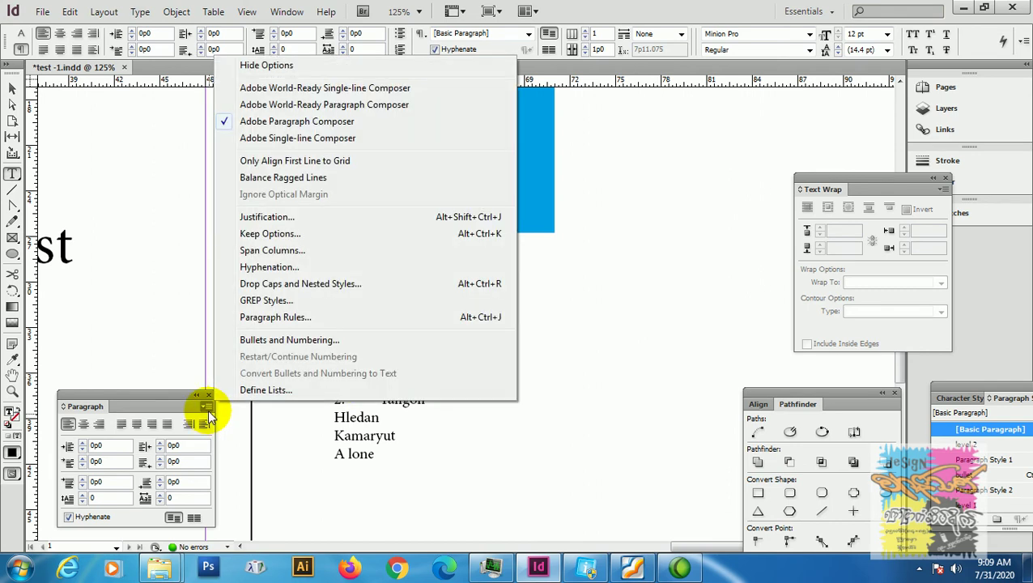
click(267, 341)
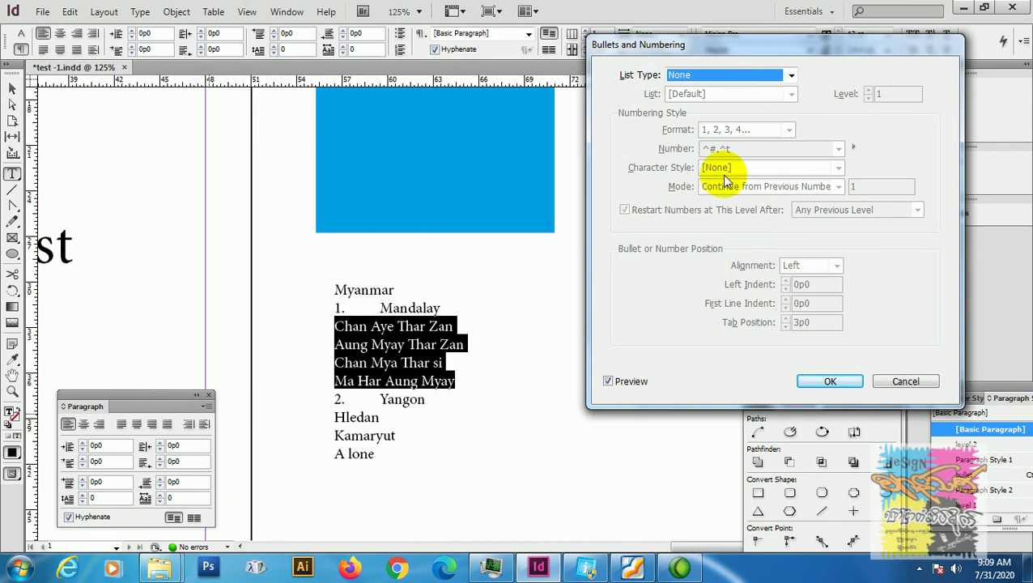
click(727, 74)
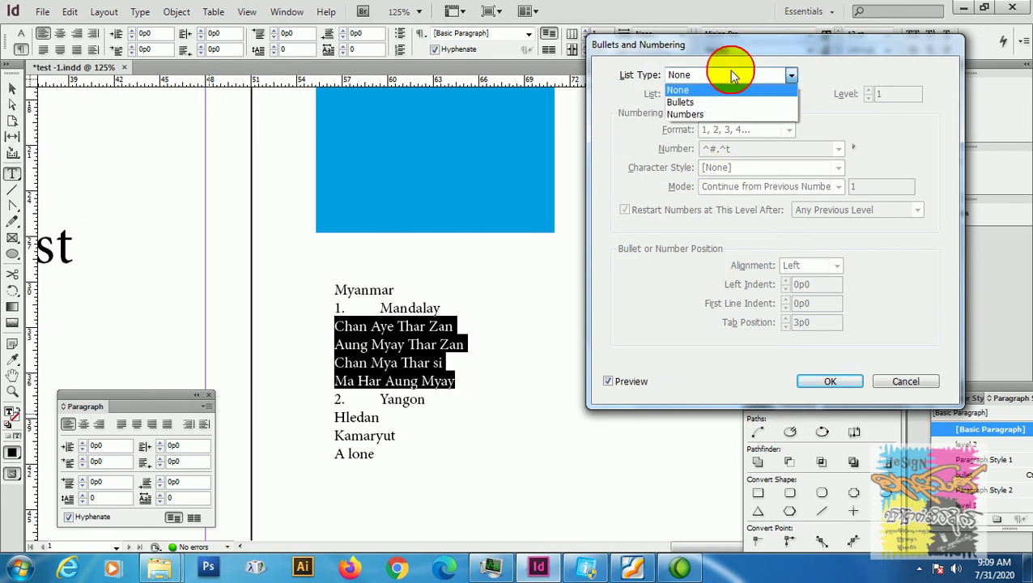
click(720, 114)
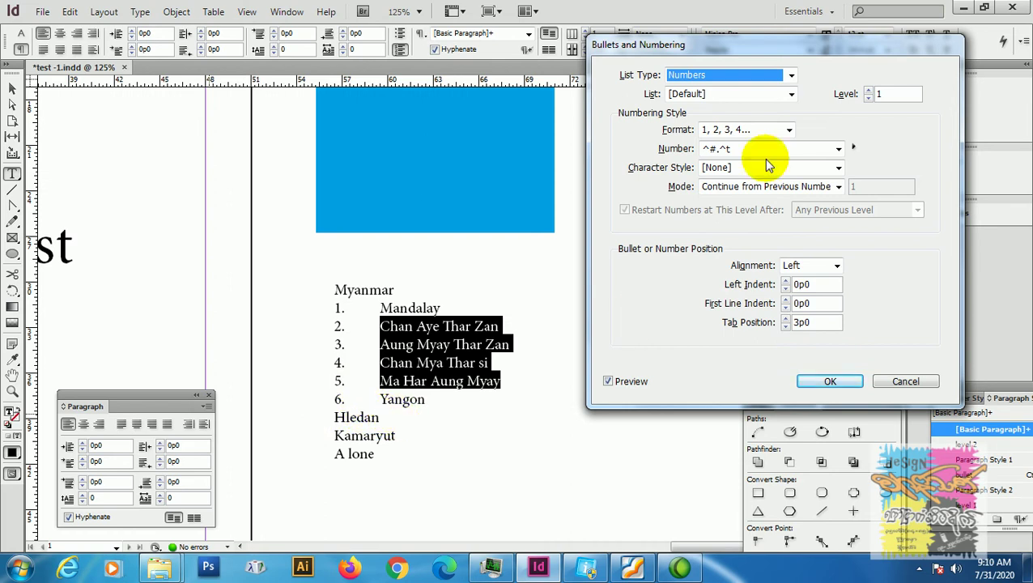
click(868, 91)
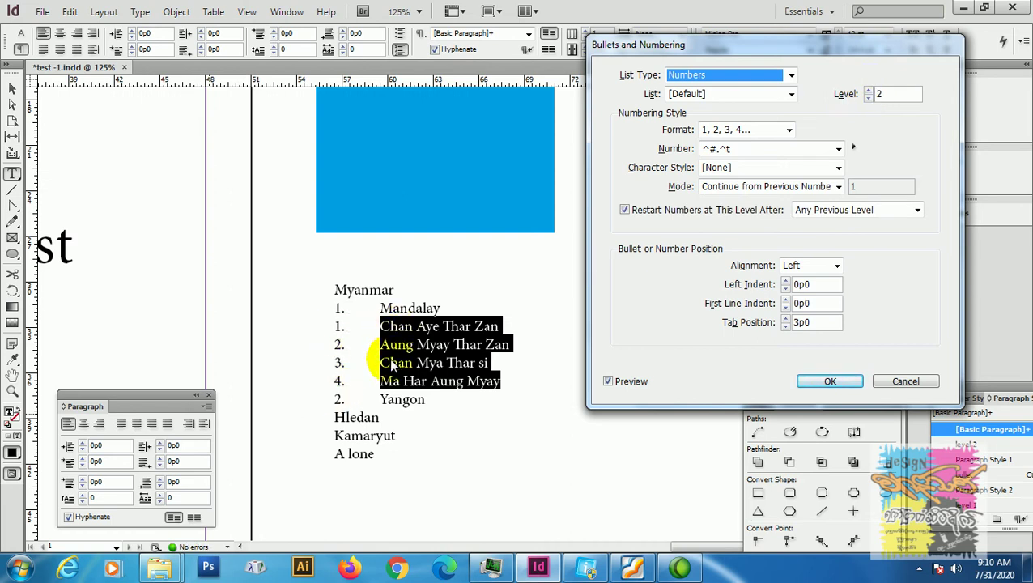
Set the numbering format of the Mandalay townships to A, B, C, D..., keeping the [Default] list
click(791, 94)
click(790, 93)
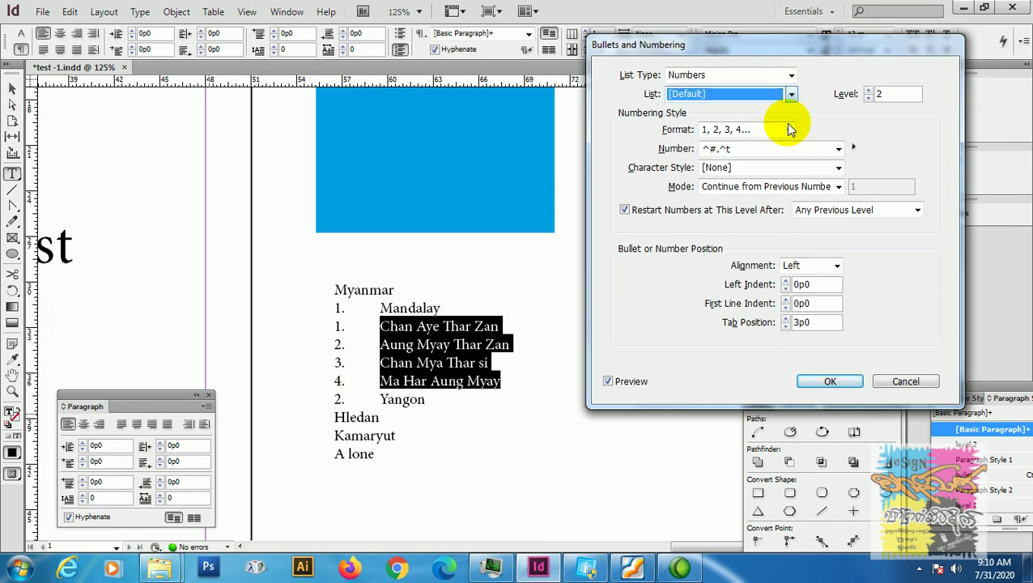
click(788, 130)
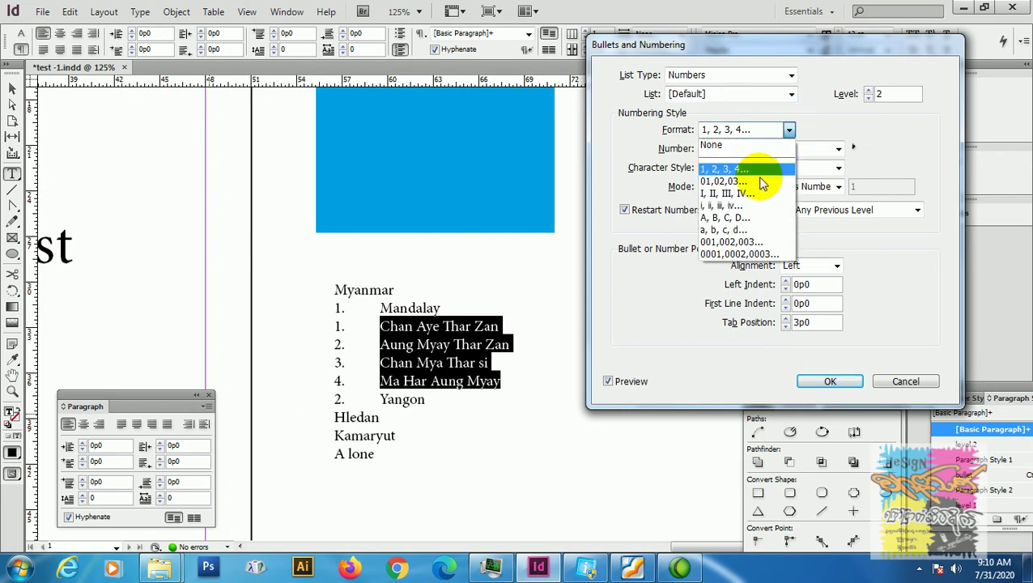
click(750, 219)
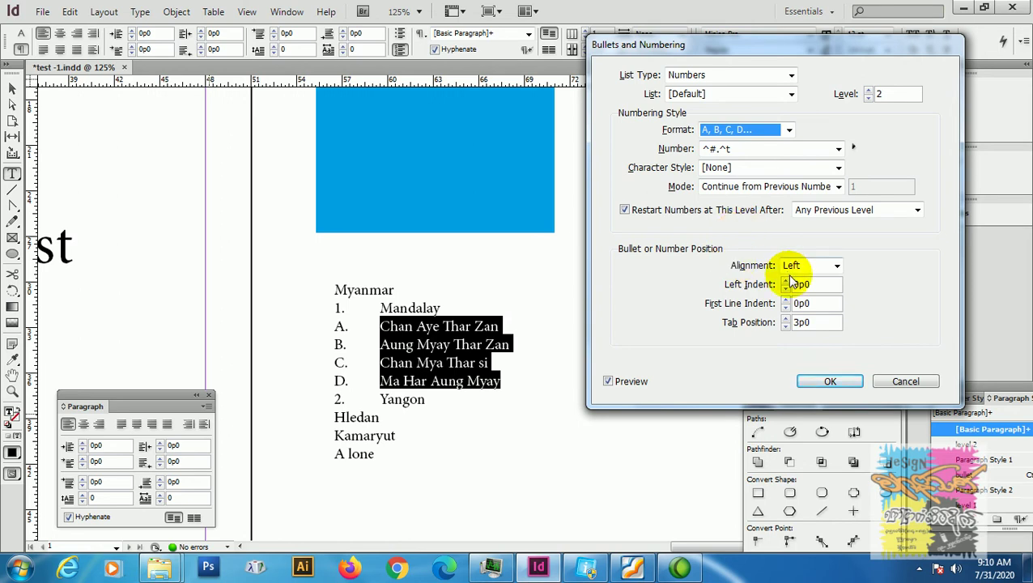
Set the left indent of the lettered Mandalay townships to 1p7 and apply the numbering settings
click(786, 281)
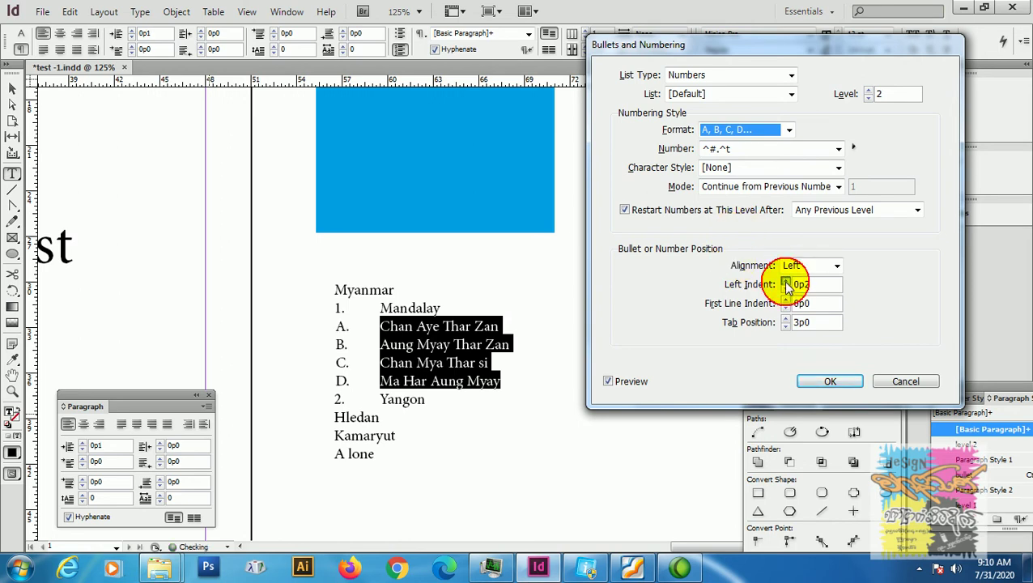
click(786, 281)
click(786, 281)
click(786, 281)
click(786, 281)
click(786, 281)
click(786, 281)
click(786, 280)
click(786, 281)
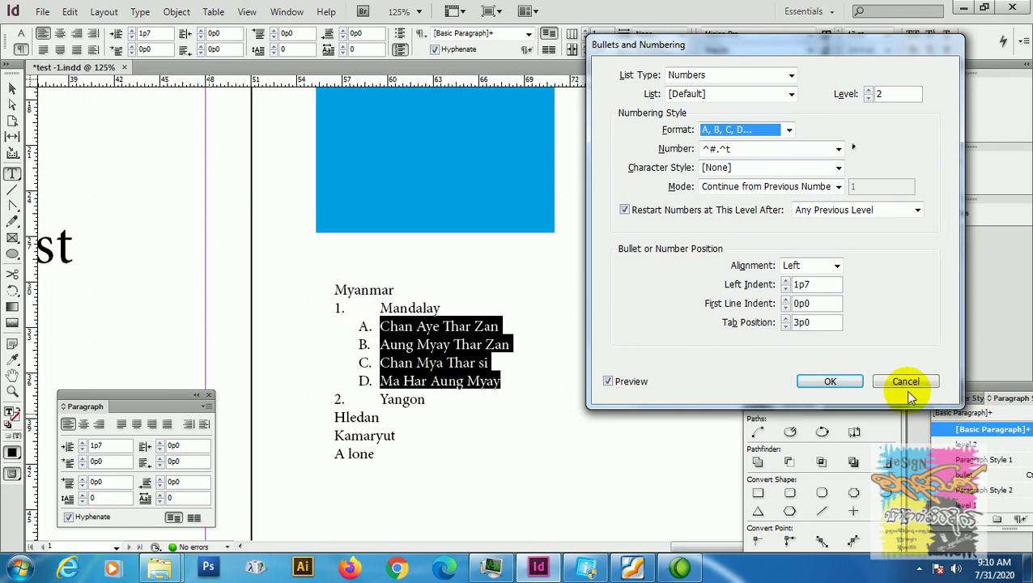
click(834, 382)
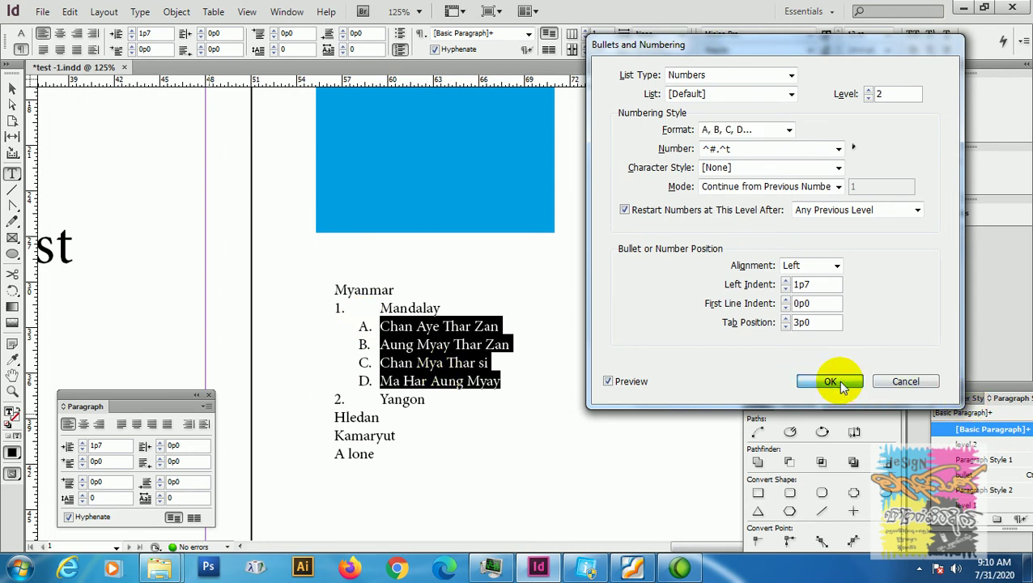
Turn the three township lines under Yangon into a level 2 Numbers list with the A, B, C, D... format
click(382, 454)
drag(387, 457, 325, 420)
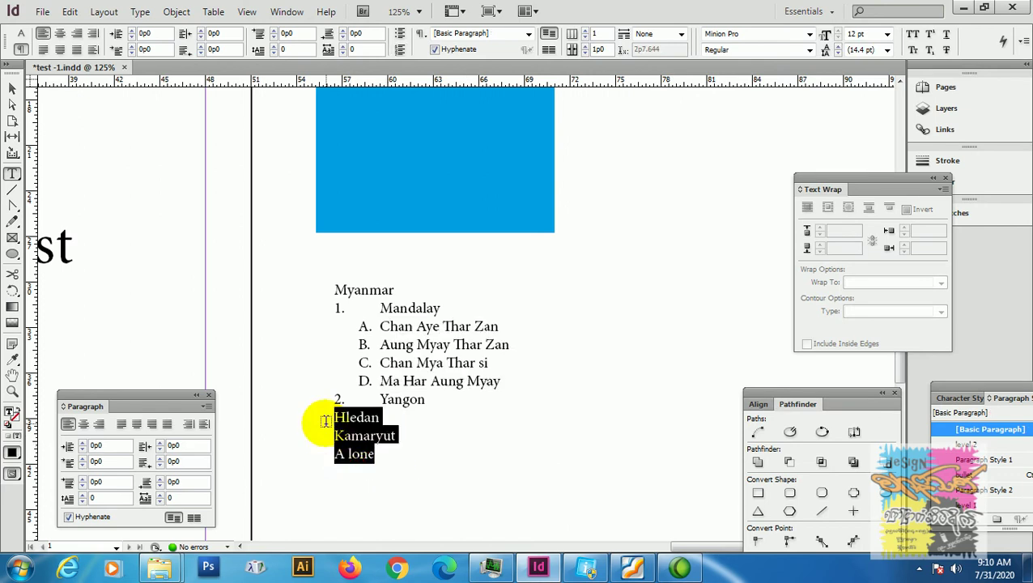
click(206, 407)
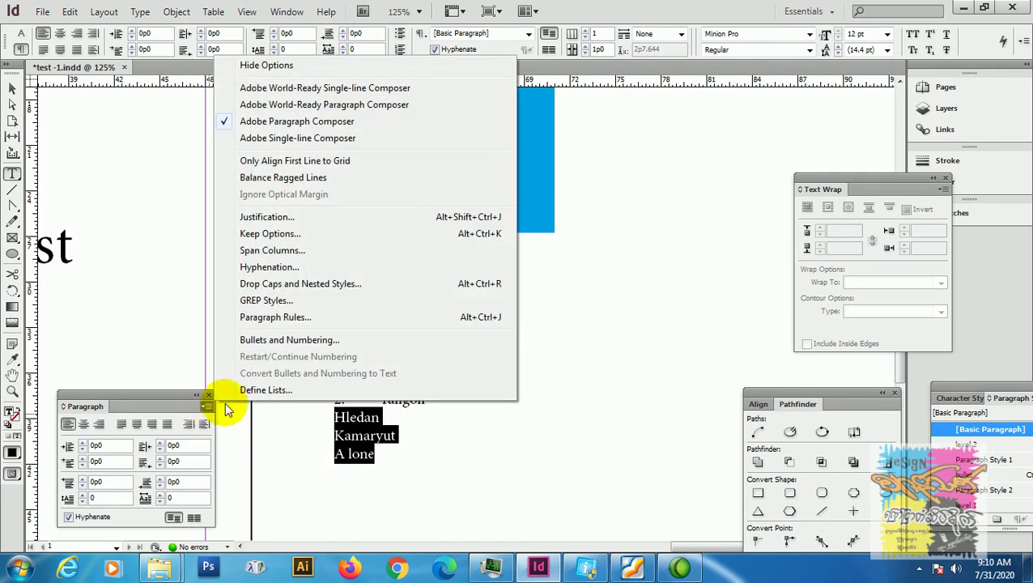
click(267, 339)
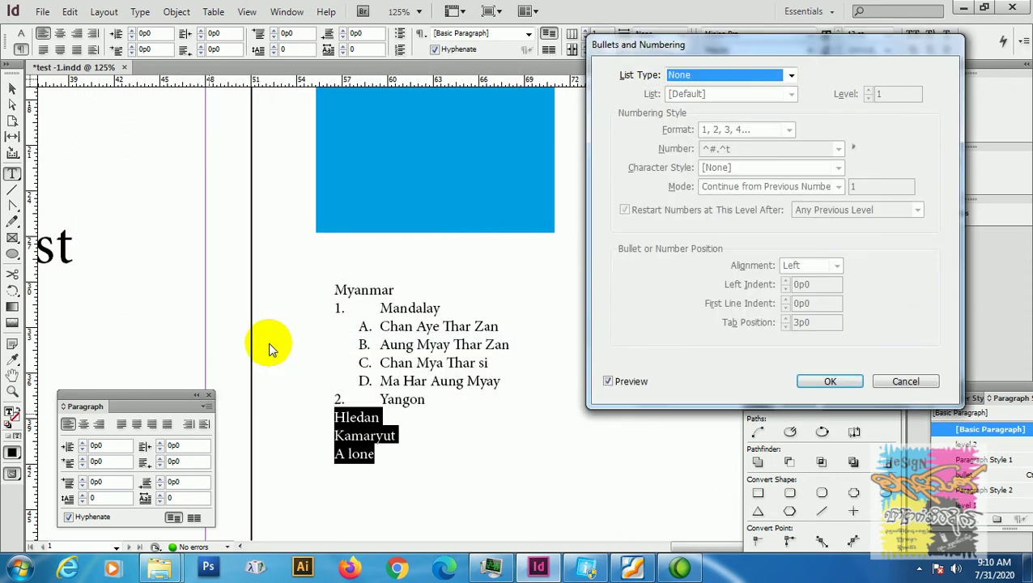
click(738, 78)
click(735, 114)
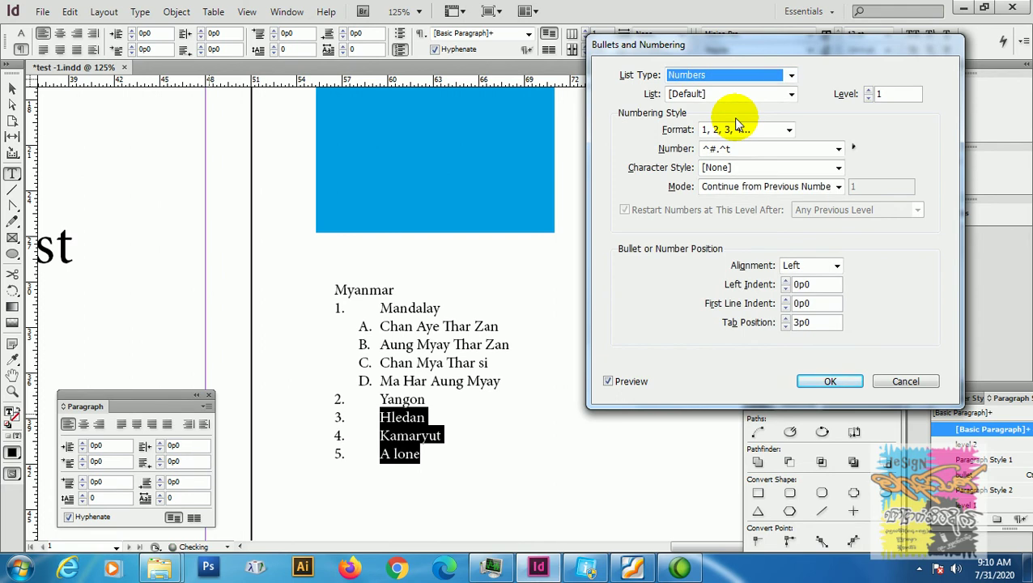
click(868, 91)
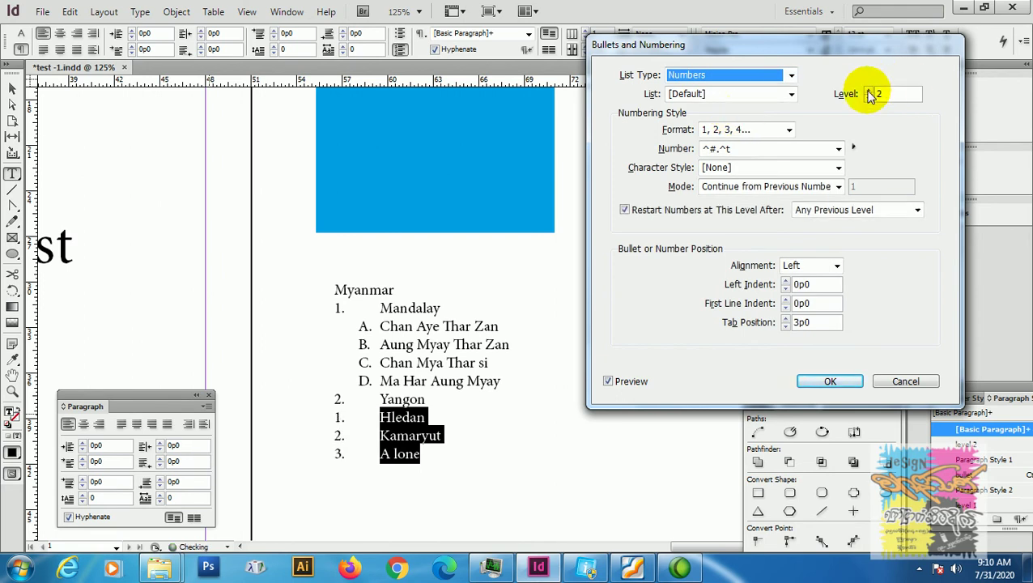
click(720, 138)
click(716, 227)
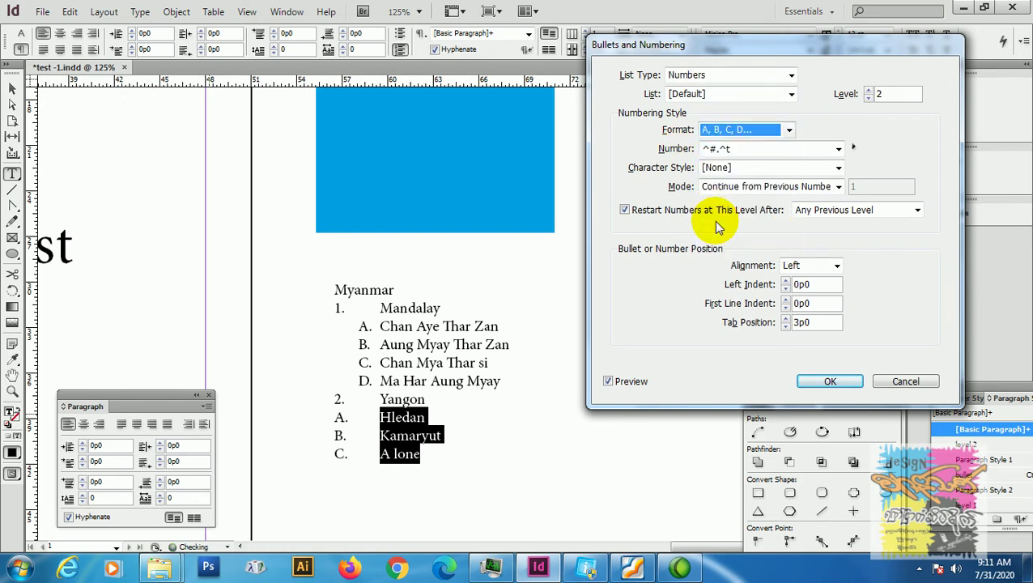
Set the left indent of the lettered Yangon townships to 1p6 and apply the numbering settings
click(785, 281)
click(785, 281)
click(785, 281)
click(785, 281)
click(785, 281)
click(786, 281)
click(785, 281)
click(785, 281)
click(785, 281)
click(785, 281)
click(785, 281)
click(785, 281)
click(785, 281)
click(785, 280)
click(785, 281)
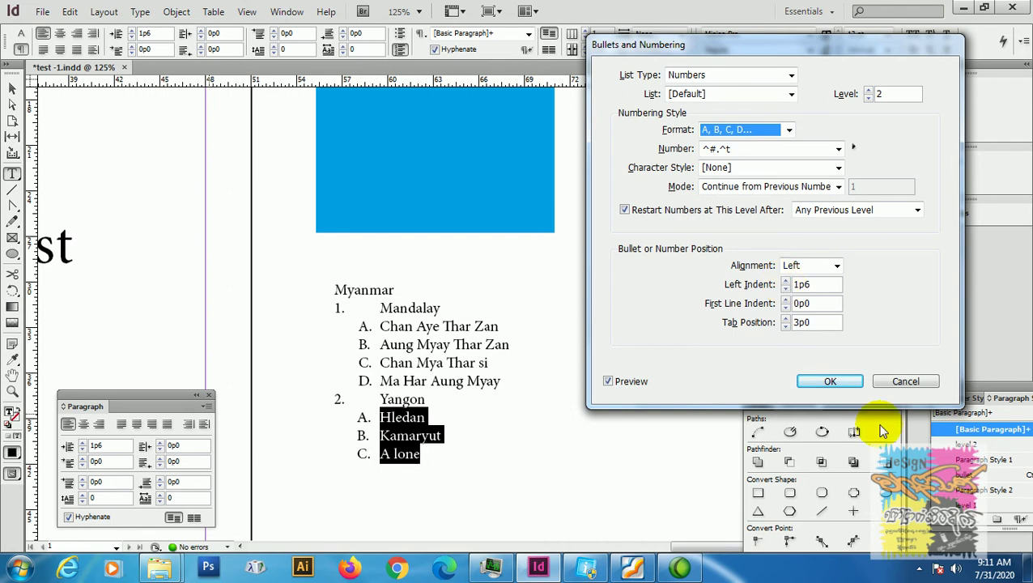
click(842, 384)
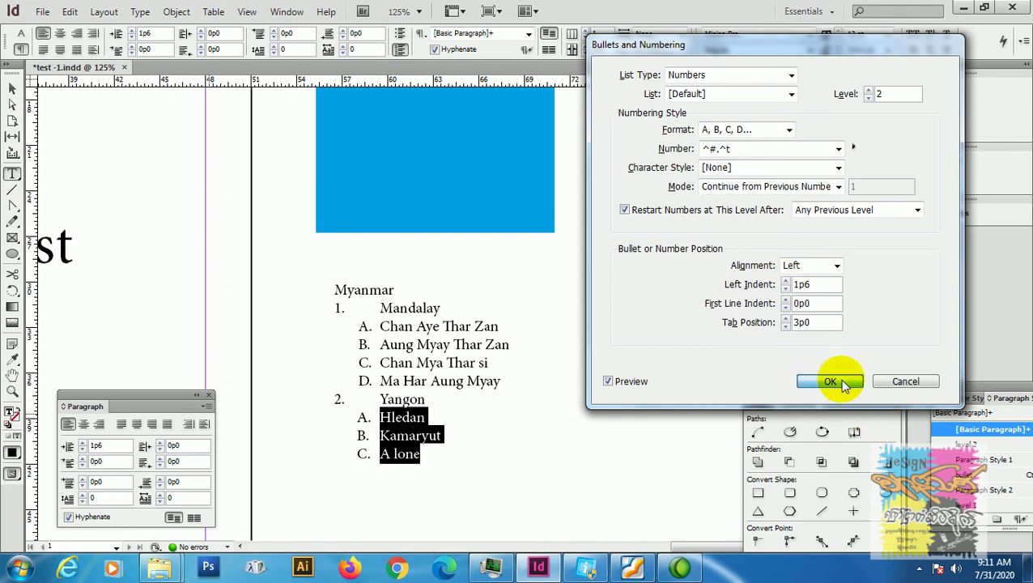
click(839, 379)
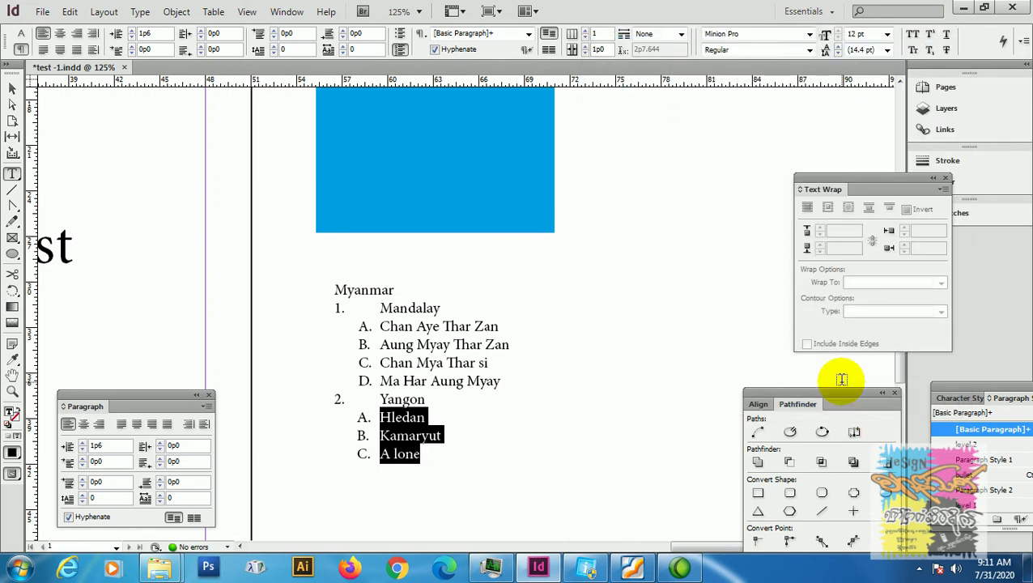
Deselect the text, examine the topic outline under the Multilevel Number list title, and return to the numbered city list
click(12, 89)
click(634, 274)
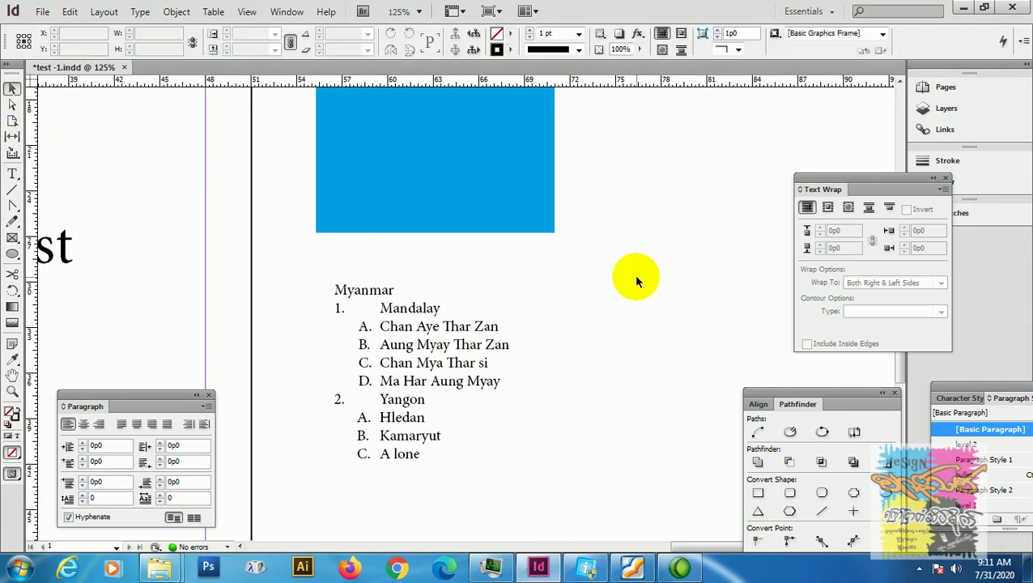
key(ctrl+minus)
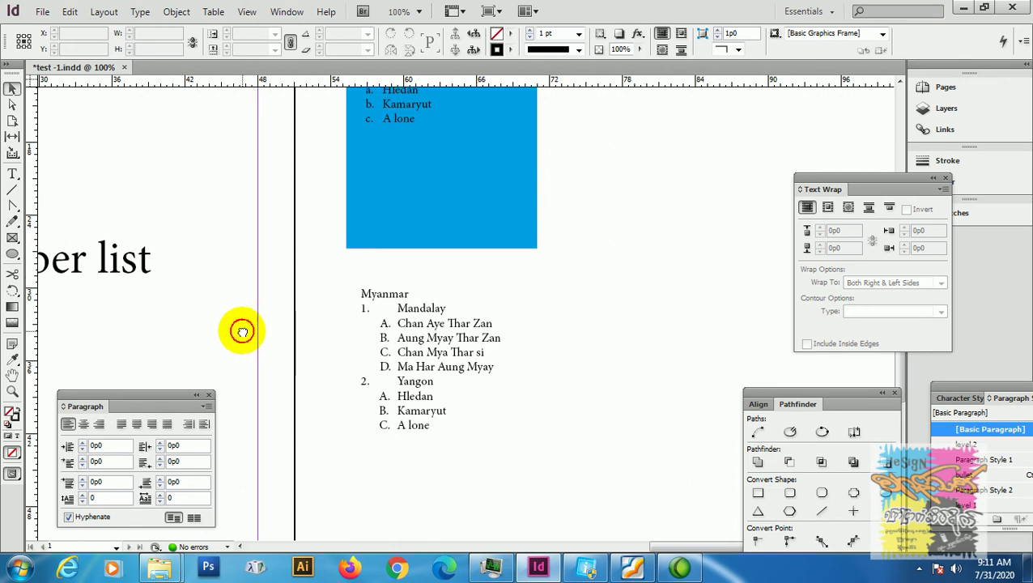
drag(242, 331, 473, 357)
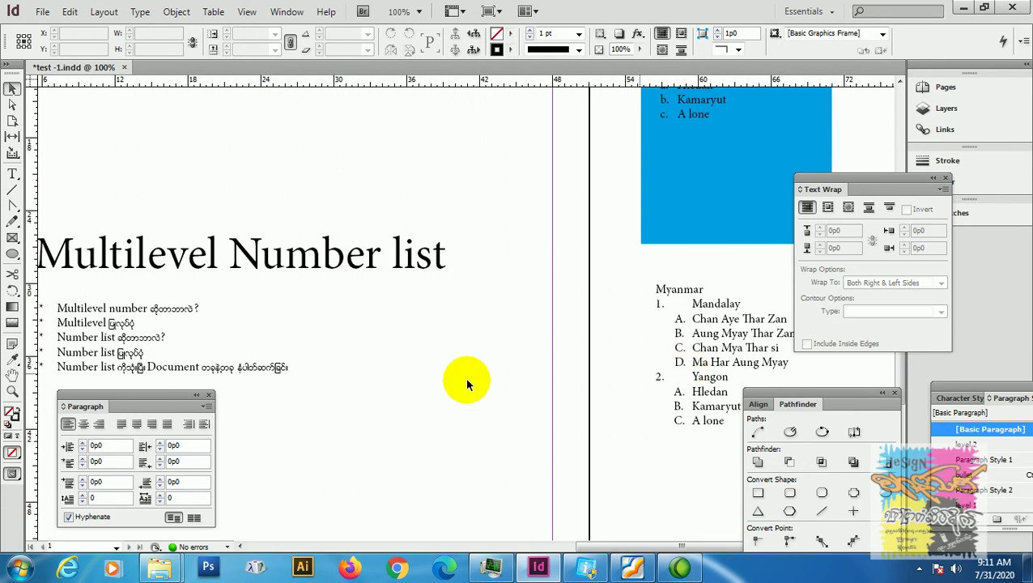
drag(291, 360, 464, 312)
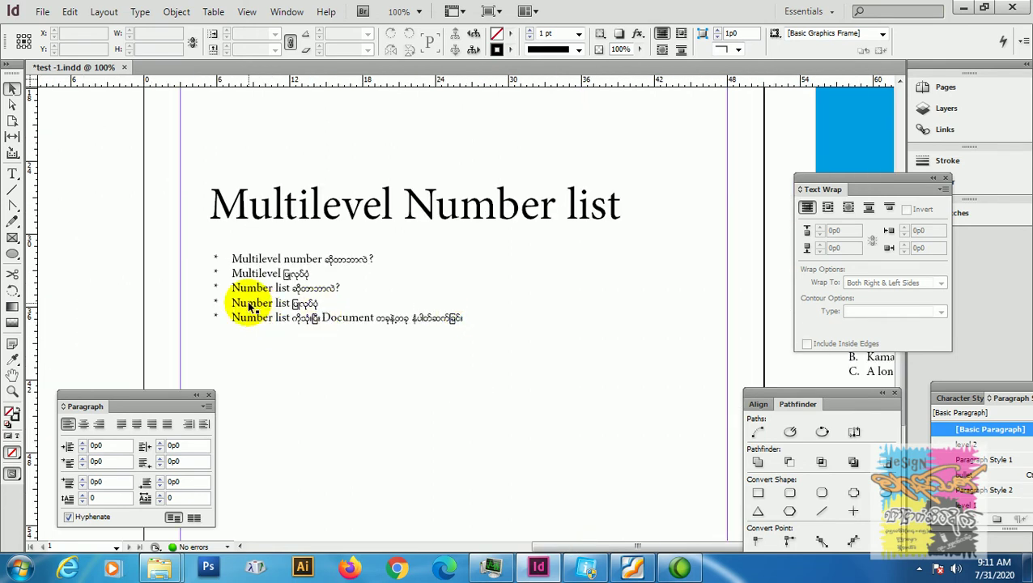
key(ctrl+equal)
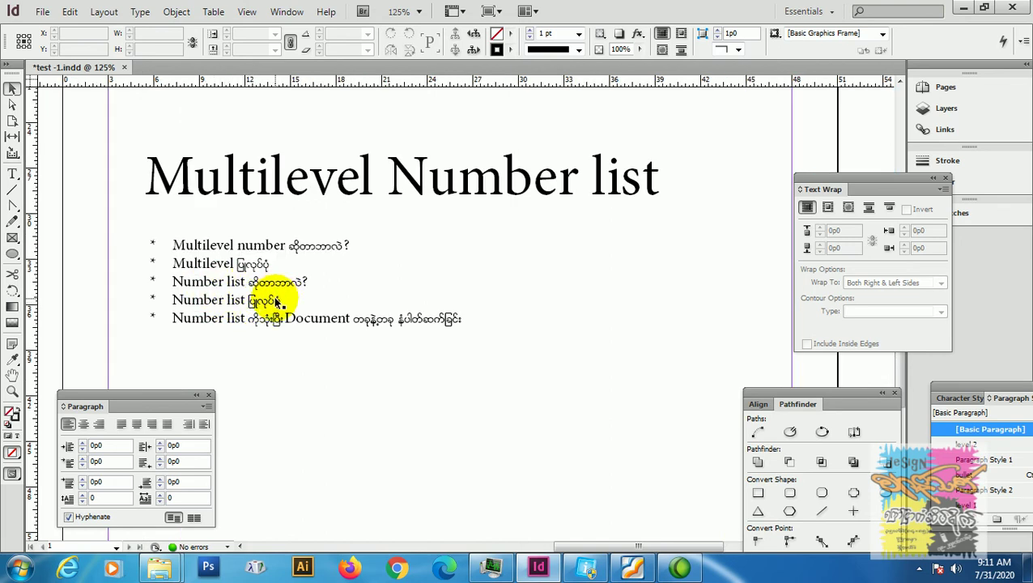
drag(715, 330, 636, 331)
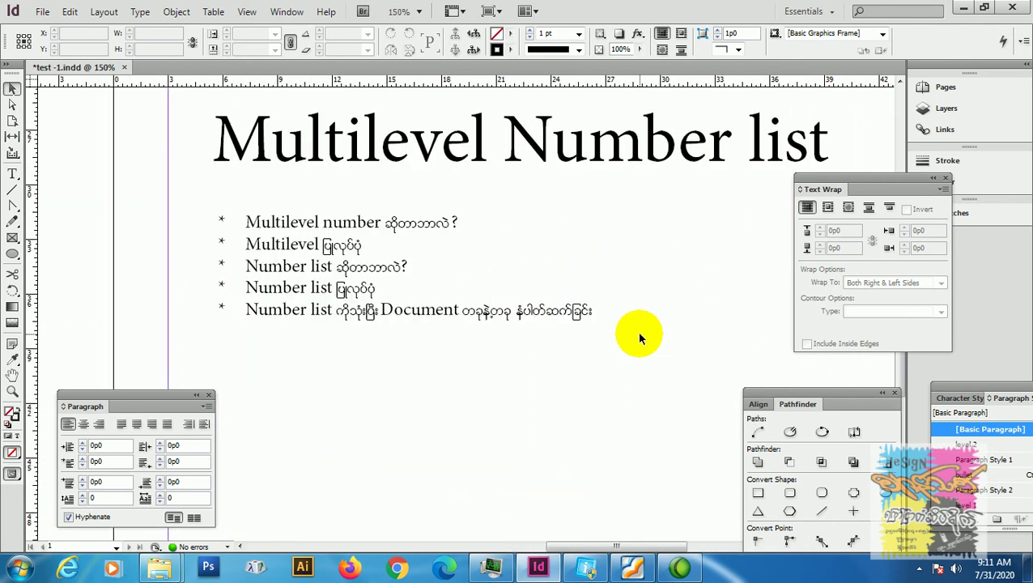
drag(572, 340, 168, 329)
drag(644, 279, 300, 301)
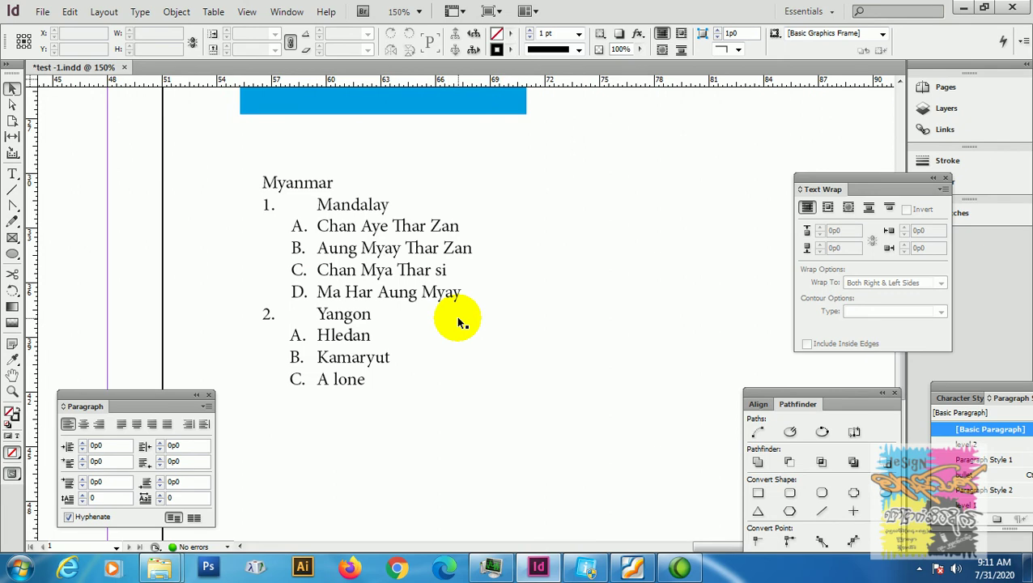
Remove the numbering from all lines of the list, from Myanmar to A lone
click(12, 174)
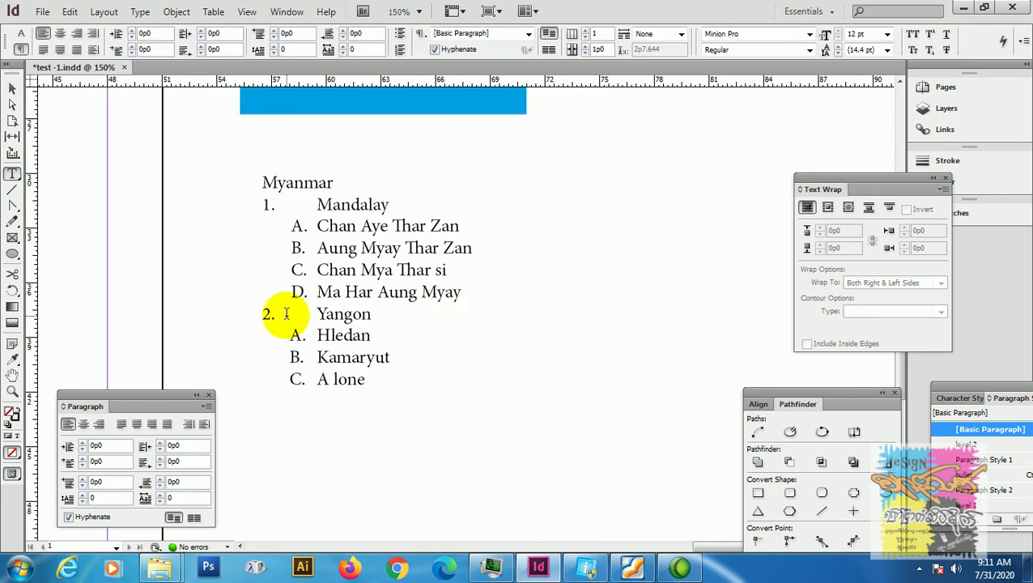
drag(385, 382, 269, 168)
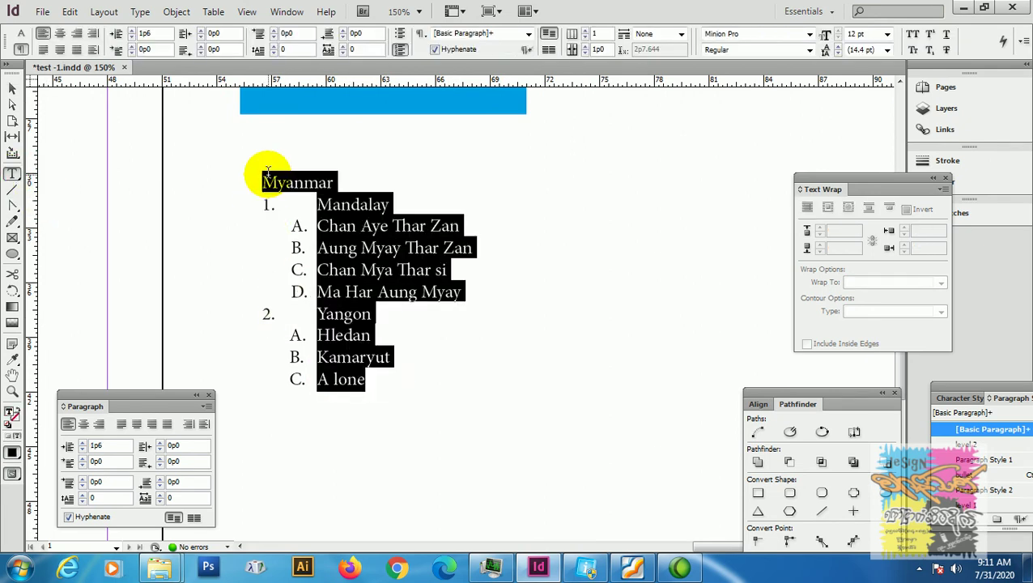
click(399, 51)
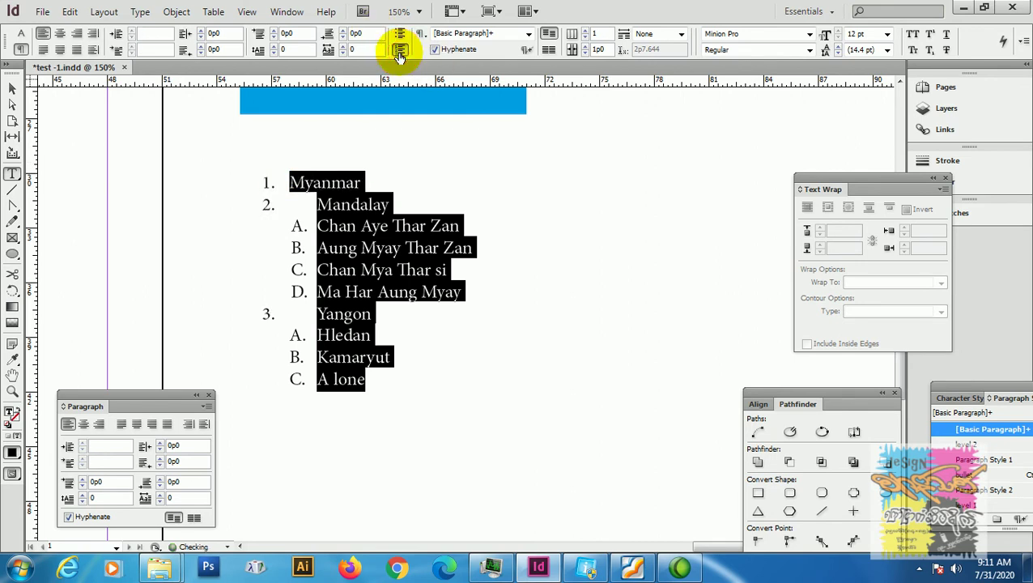
click(399, 50)
click(354, 302)
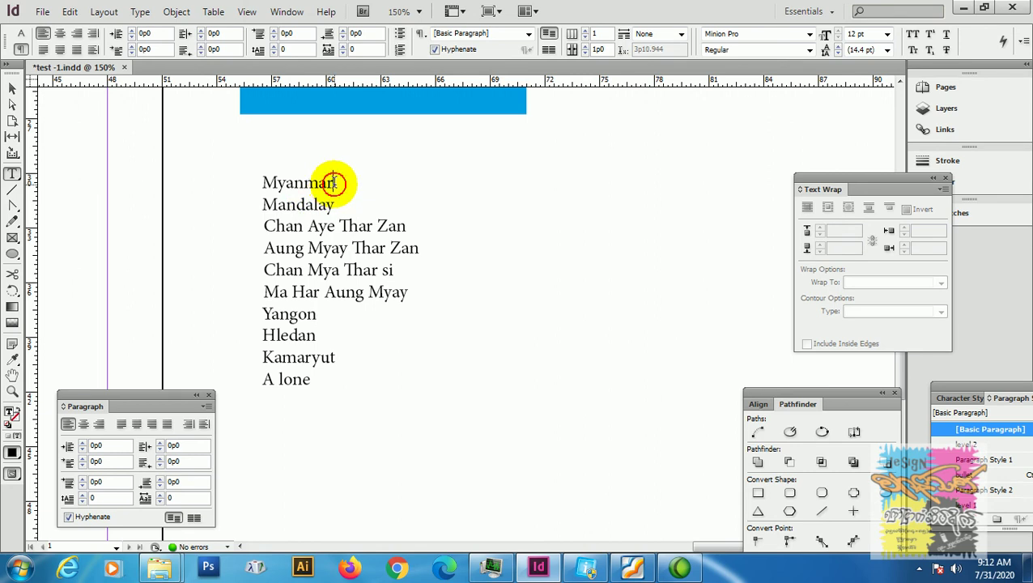
drag(333, 183, 236, 186)
click(207, 407)
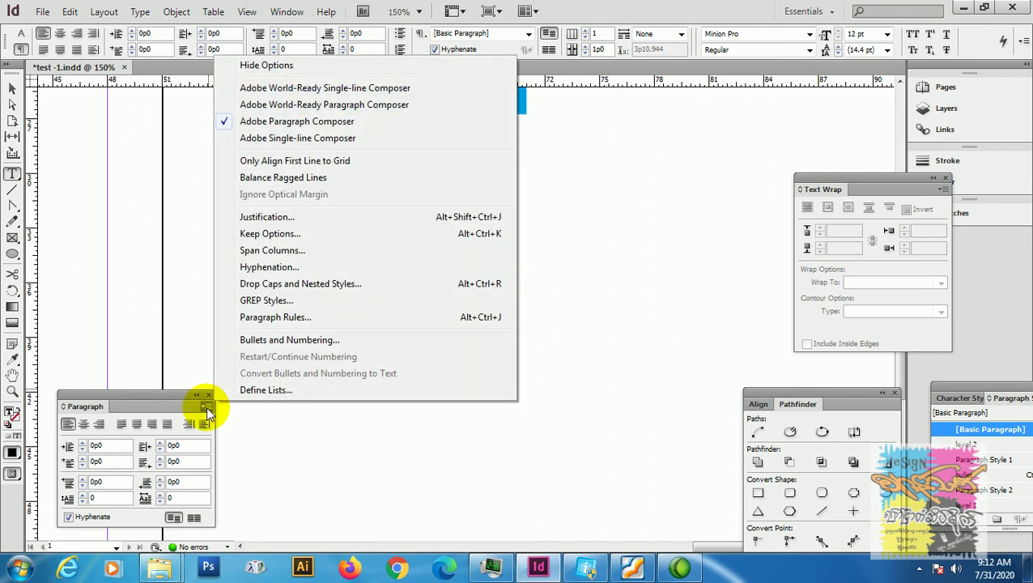
click(290, 340)
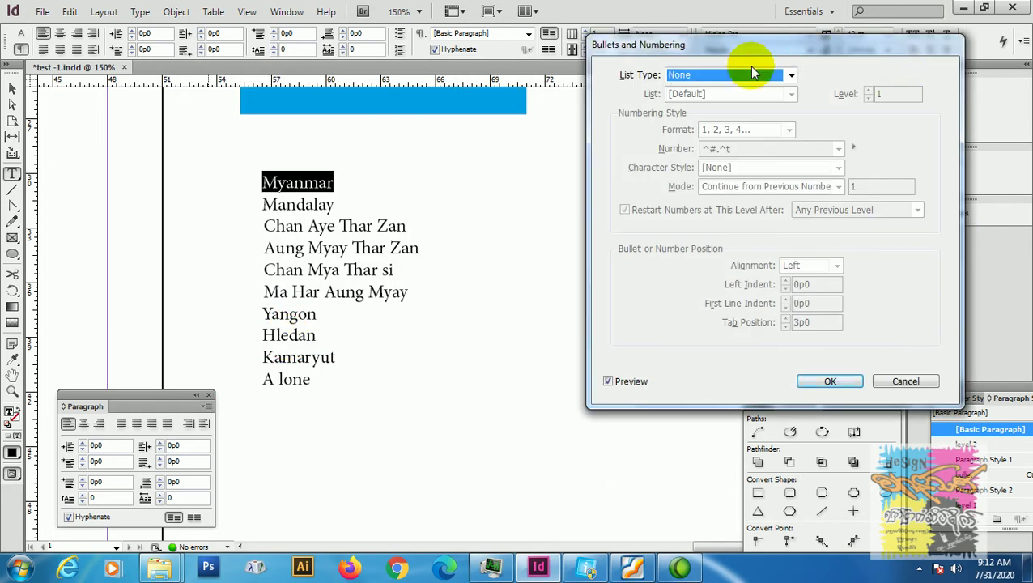
click(745, 75)
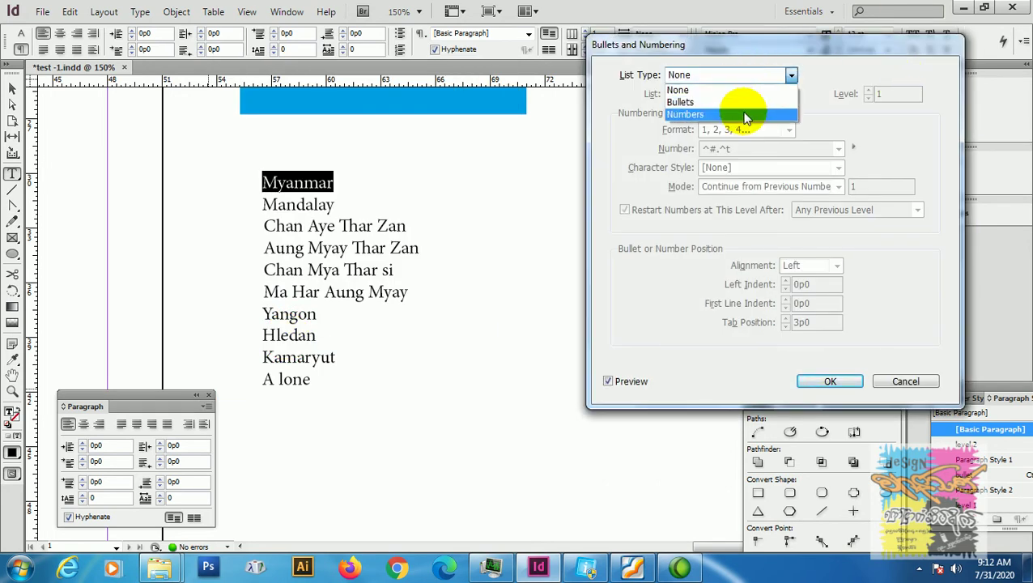
click(745, 114)
click(760, 94)
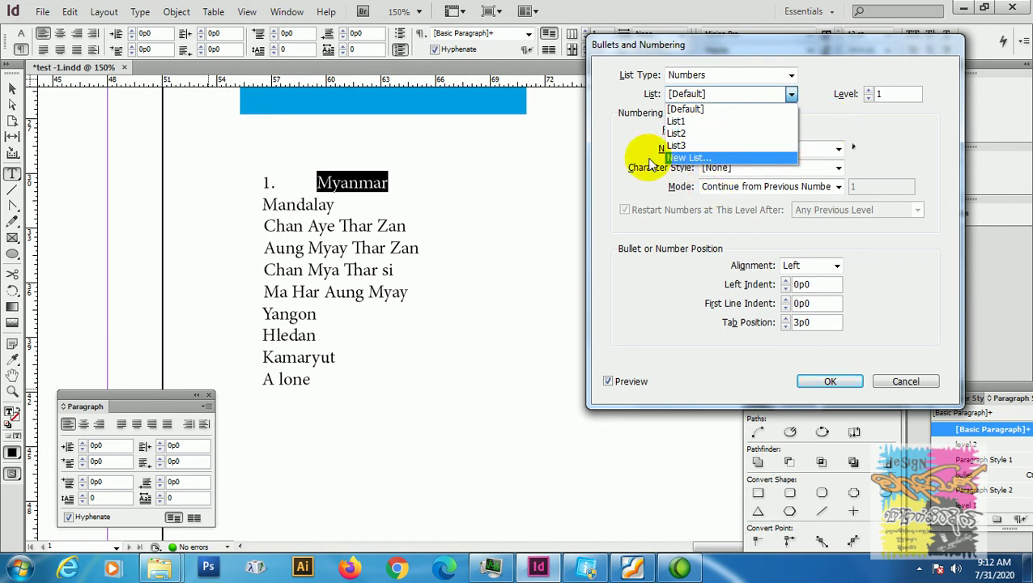
click(698, 158)
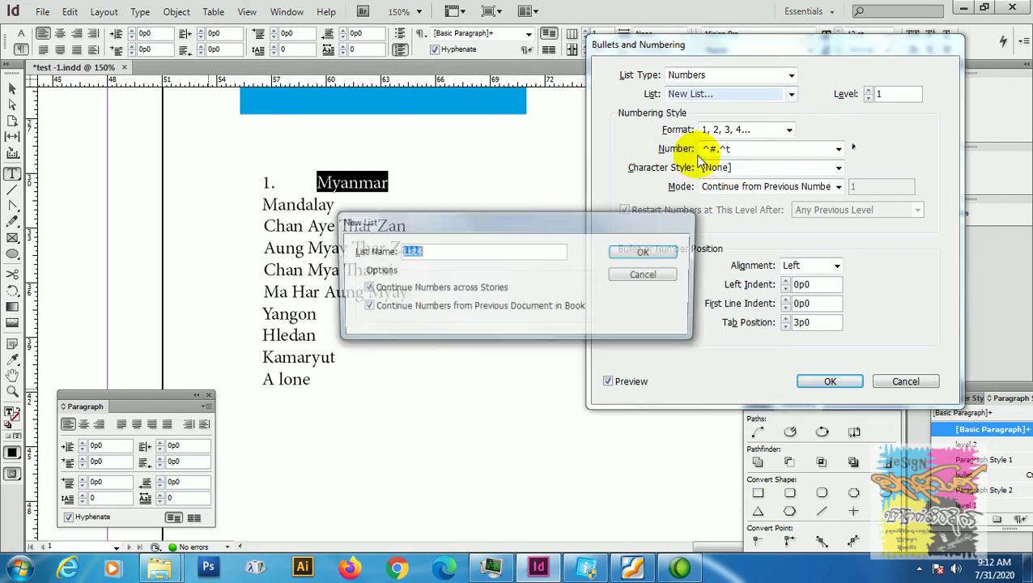
drag(450, 233, 672, 167)
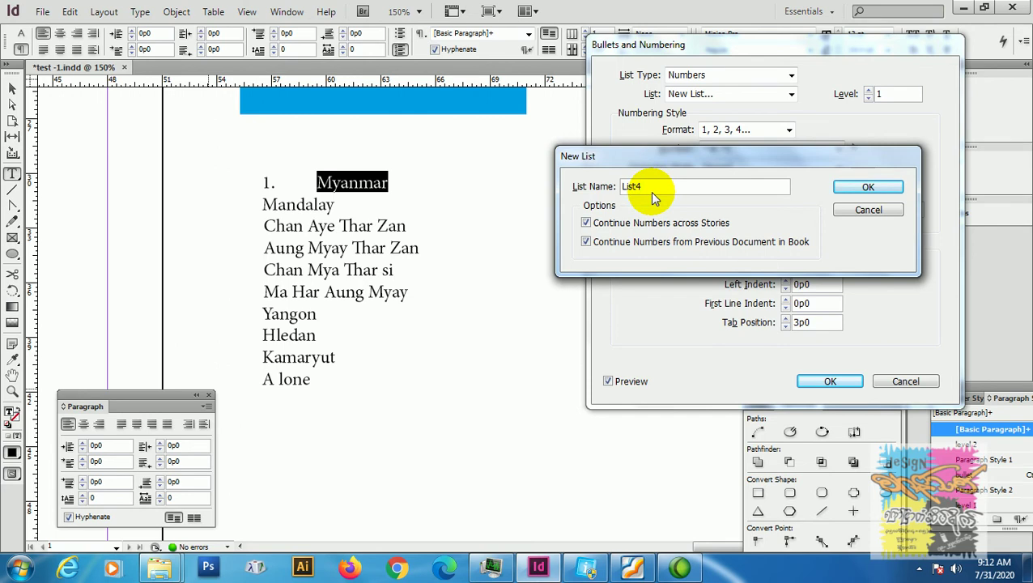
click(887, 186)
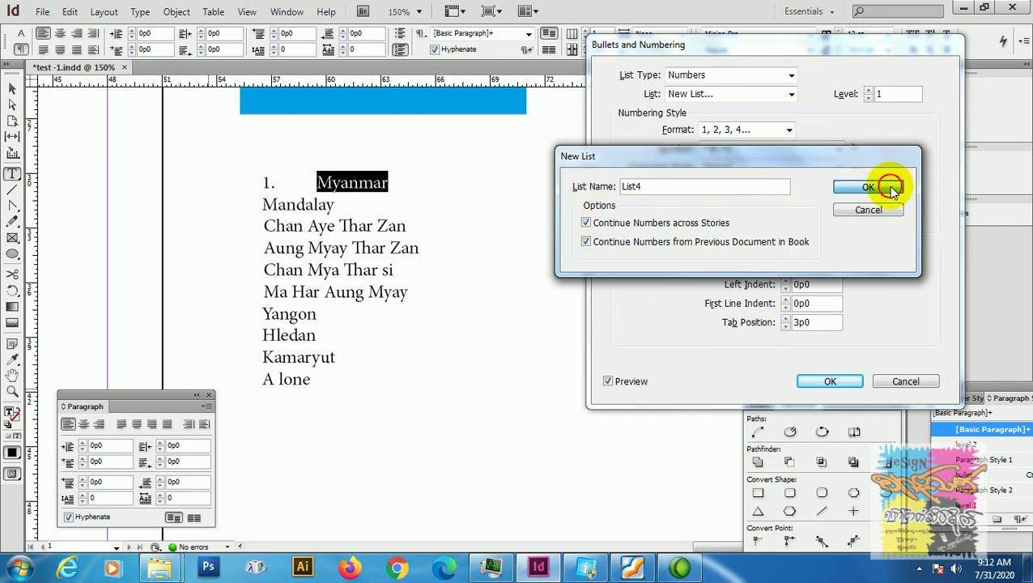
click(732, 94)
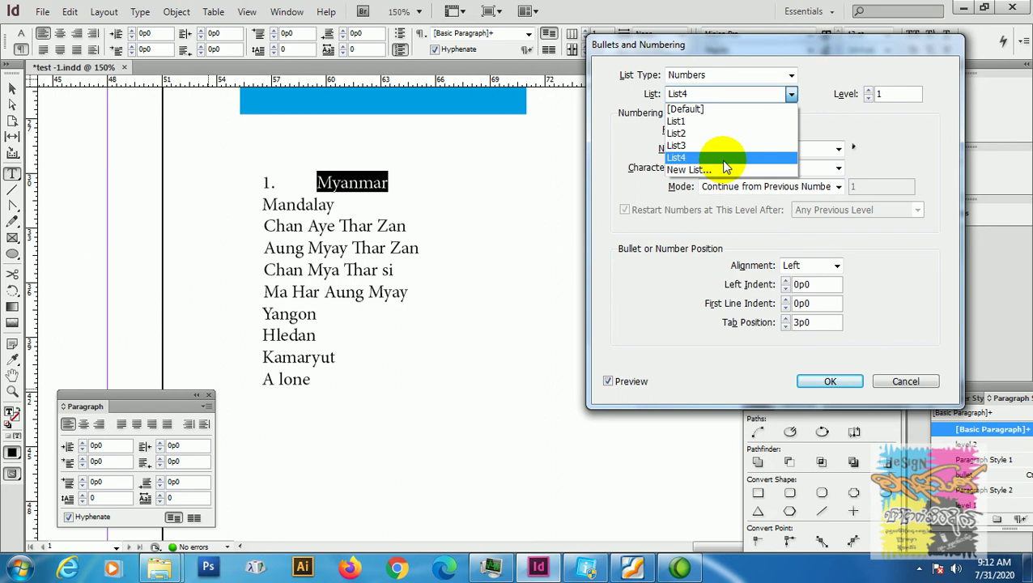
click(873, 132)
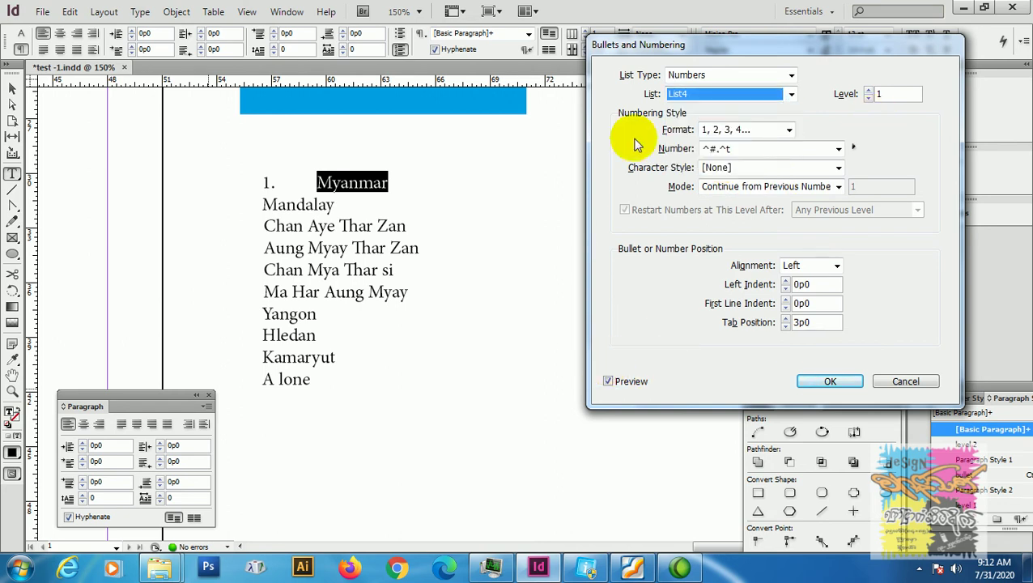
click(682, 96)
click(680, 121)
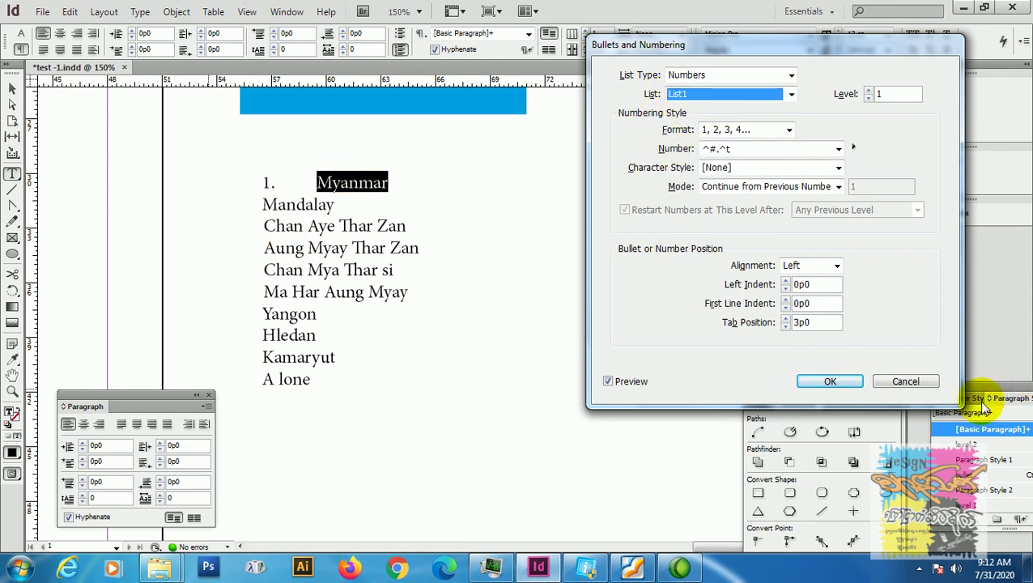
click(907, 381)
Number the Mandalay line as a Numbers list assigned to List1
click(356, 209)
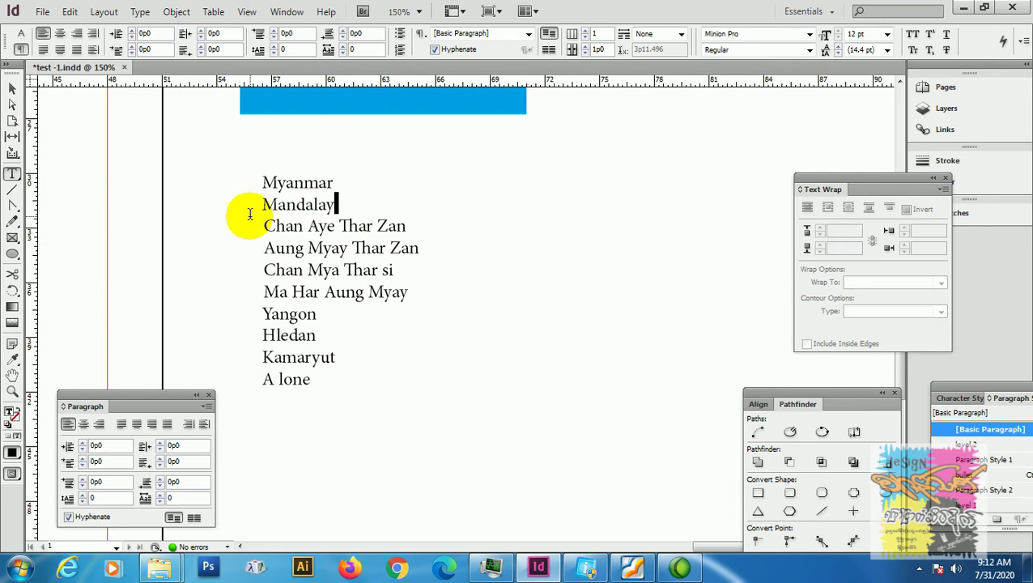
shift+click(247, 204)
click(209, 404)
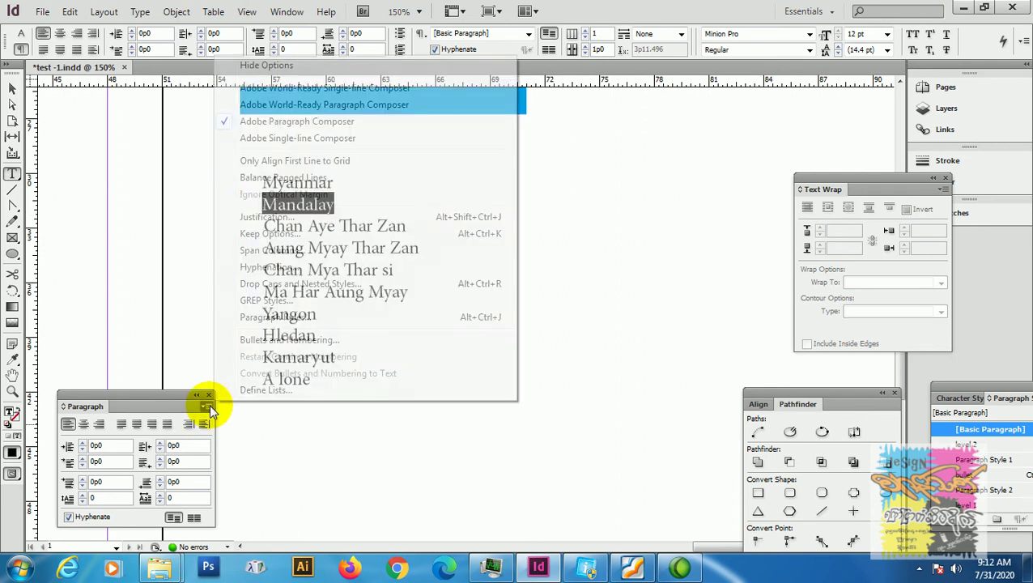
click(257, 391)
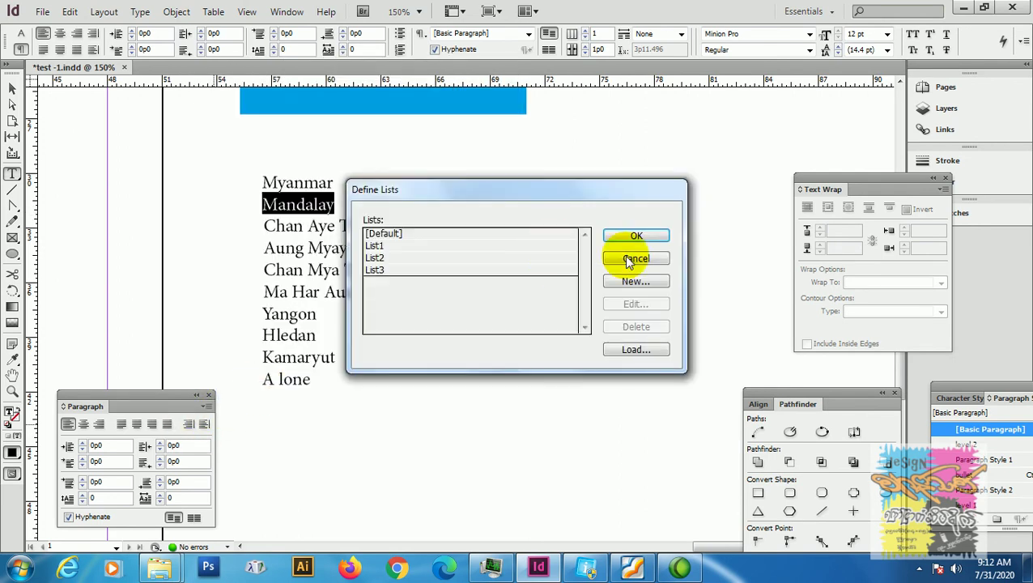
click(635, 258)
click(208, 404)
click(275, 339)
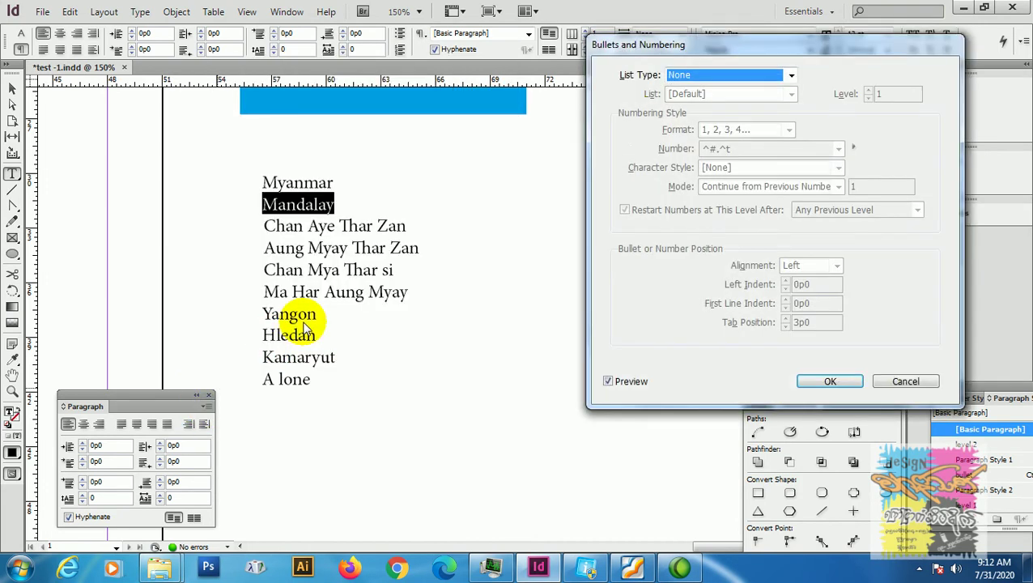
click(701, 76)
click(690, 114)
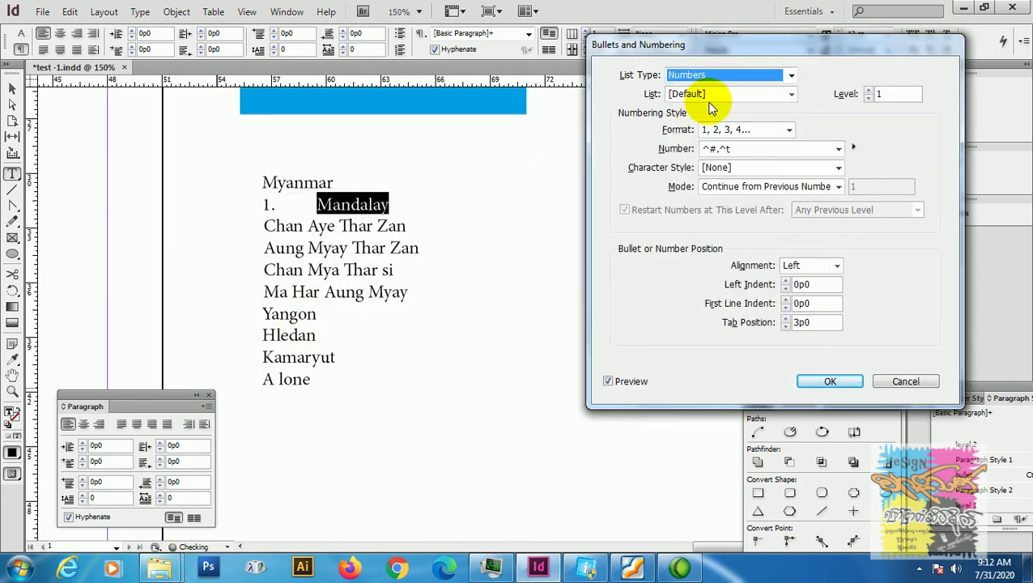
click(716, 94)
click(713, 118)
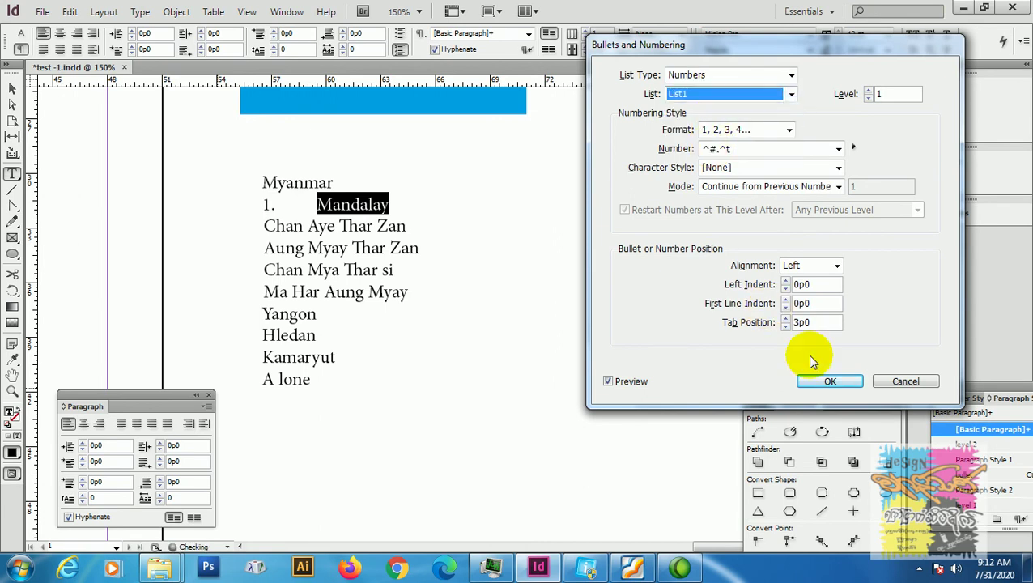
click(830, 381)
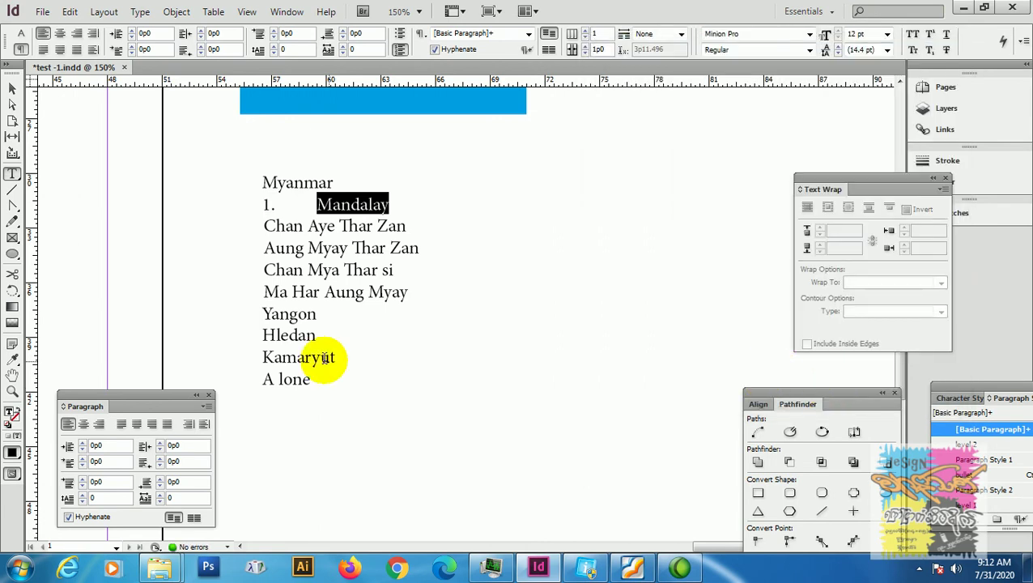
Number the Yangon line as a Numbers list assigned to List1 so it continues from Mandalay
click(315, 315)
drag(323, 314, 251, 317)
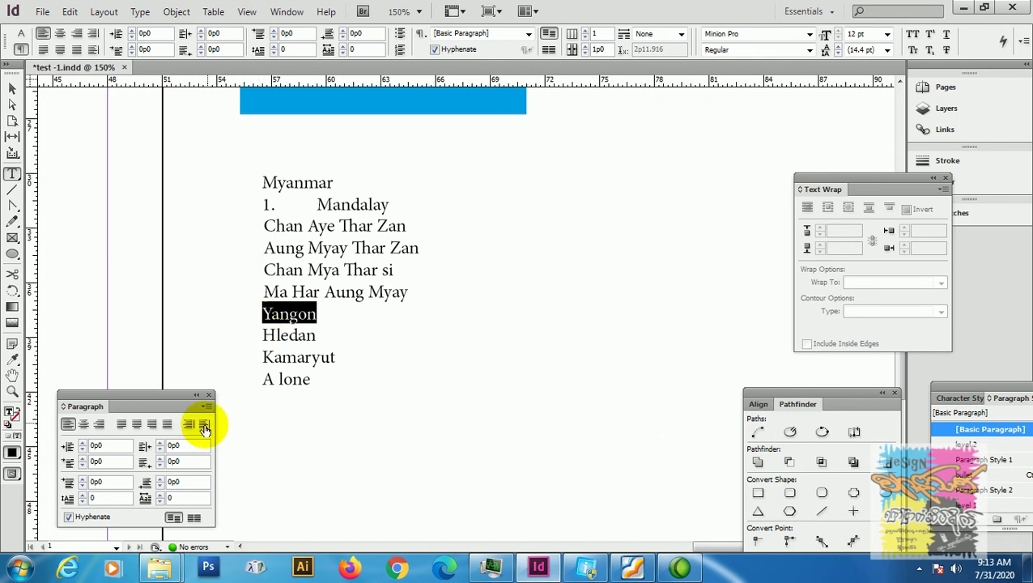
click(207, 406)
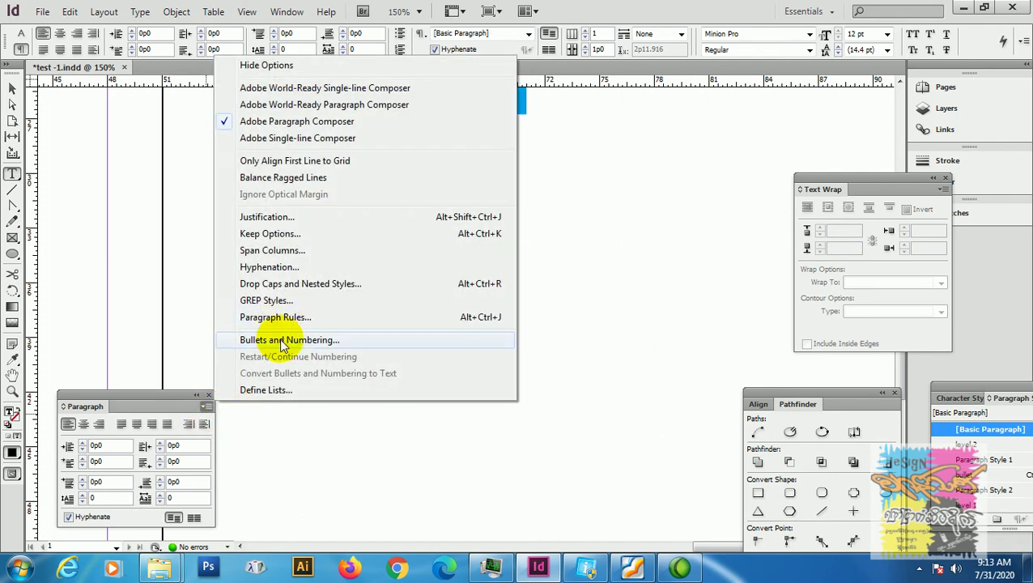
click(272, 340)
click(746, 76)
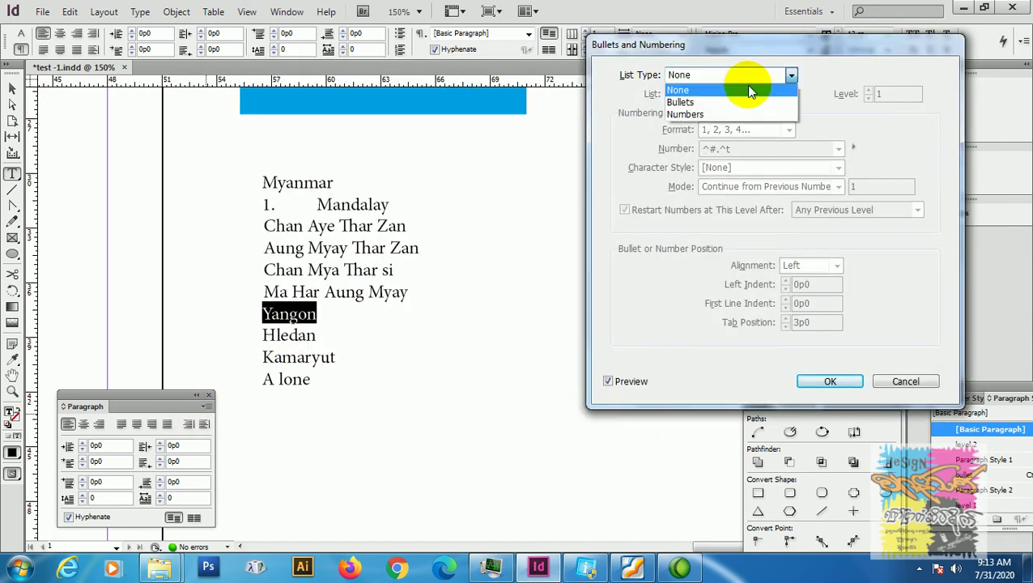
click(735, 110)
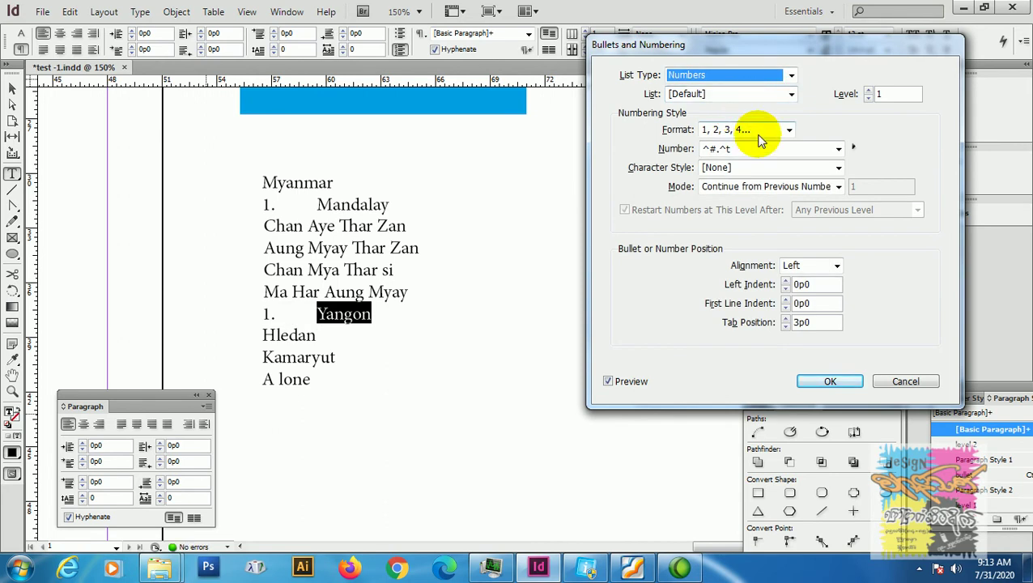
click(751, 96)
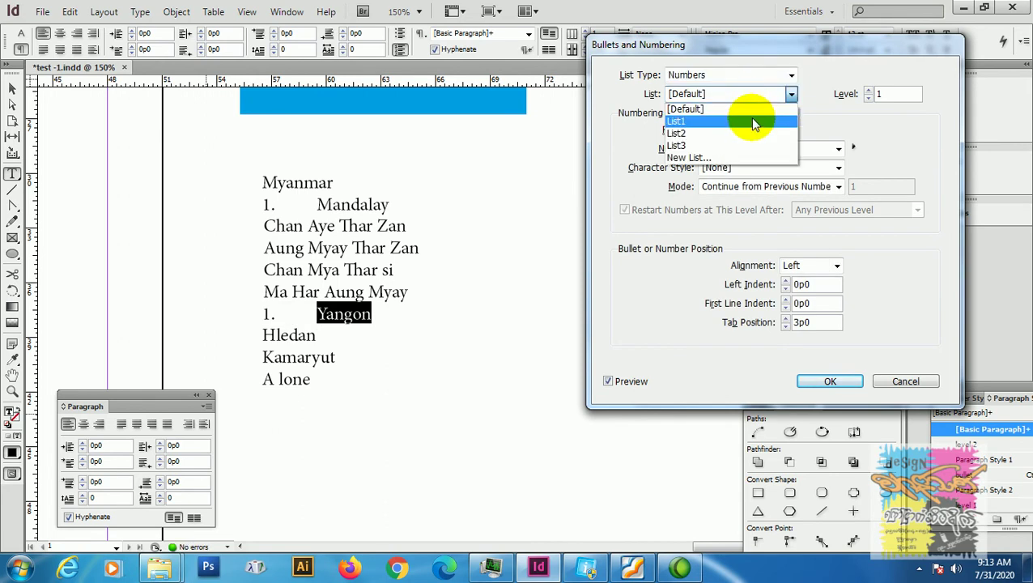
click(750, 118)
click(821, 381)
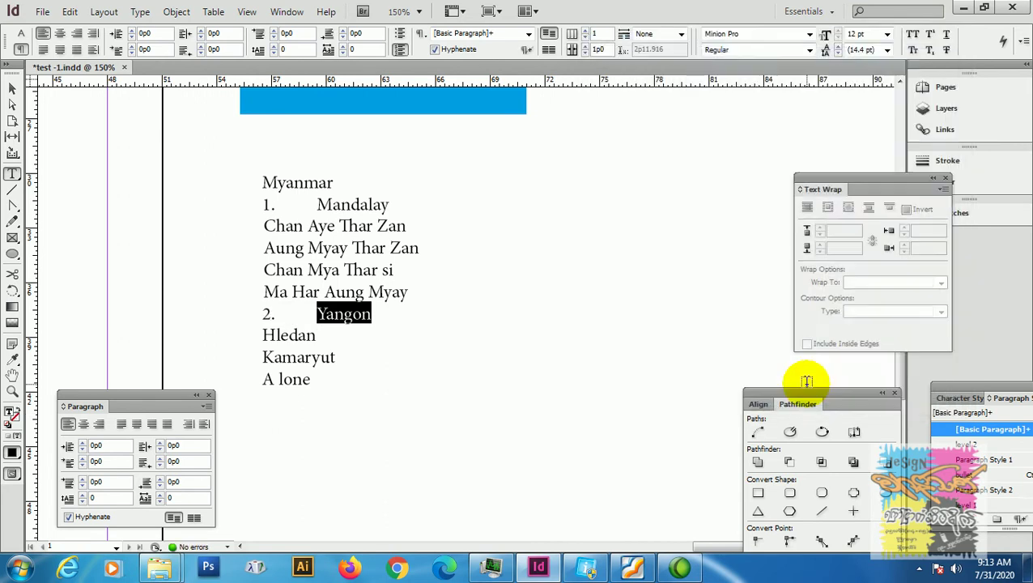
Turn the four township lines under Mandalay into a Numbers list assigned to List2 with the A, B, C, D... format
drag(408, 293, 233, 229)
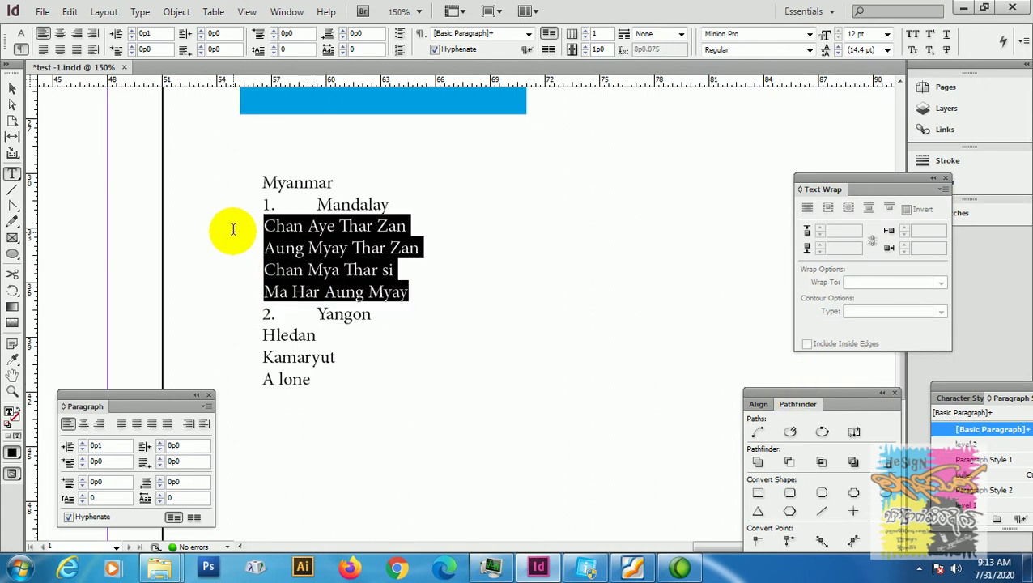
click(207, 406)
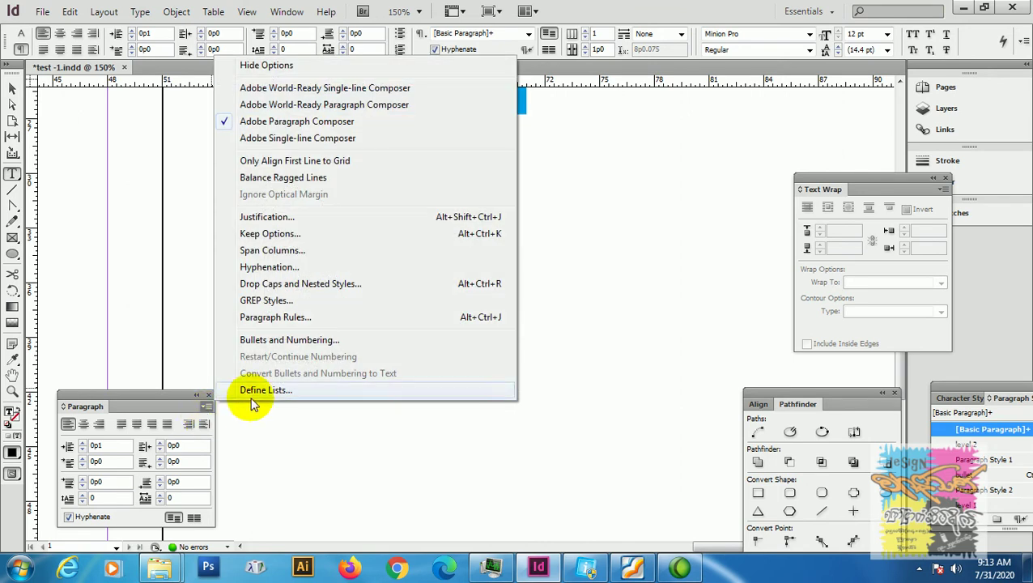
click(278, 344)
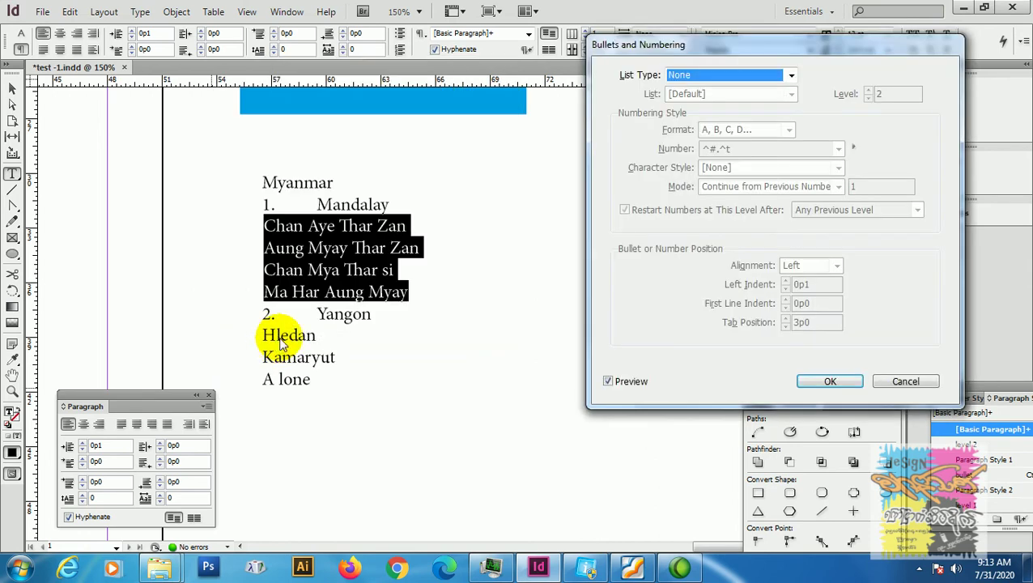
click(768, 82)
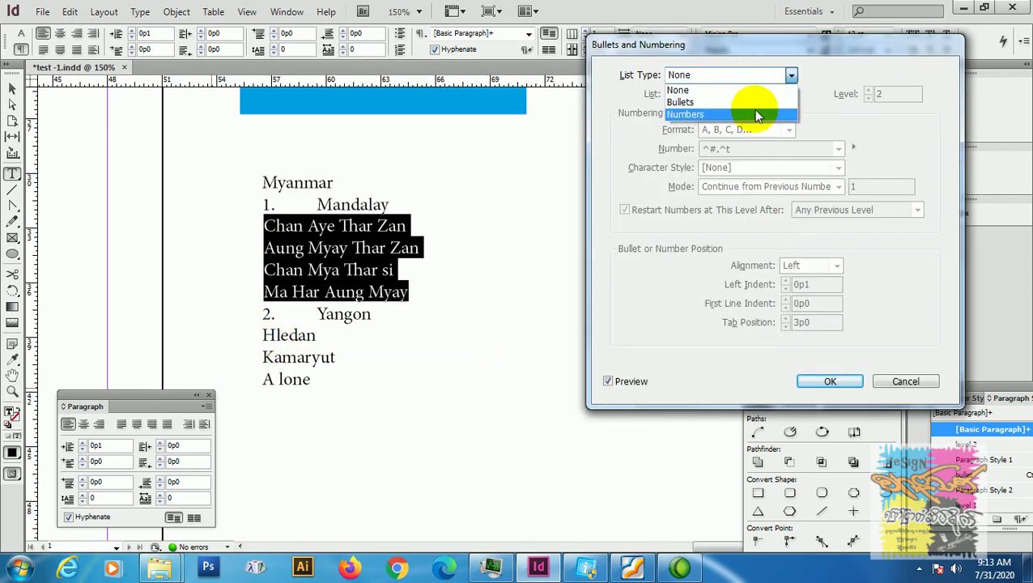
click(753, 110)
click(756, 94)
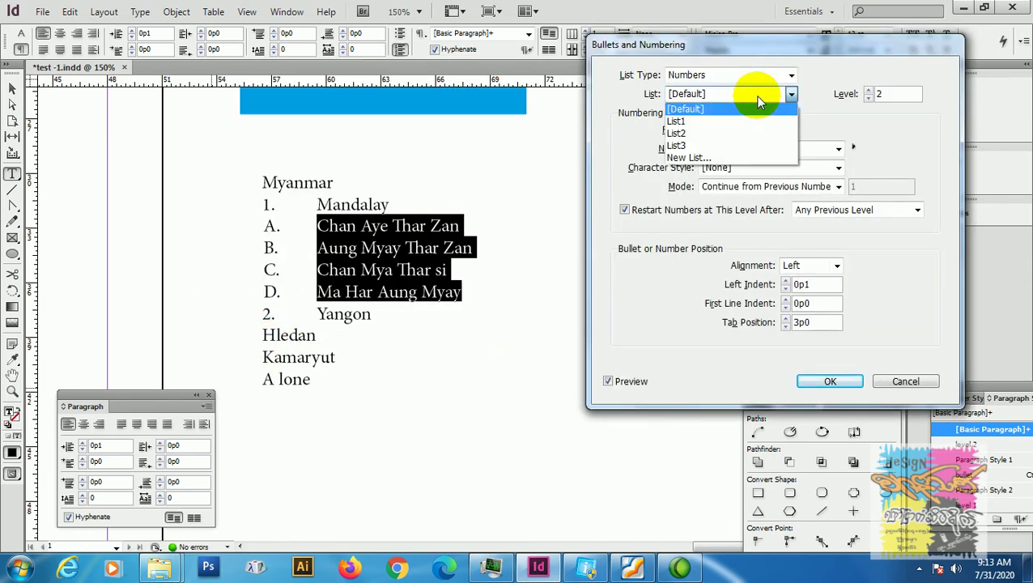
click(748, 134)
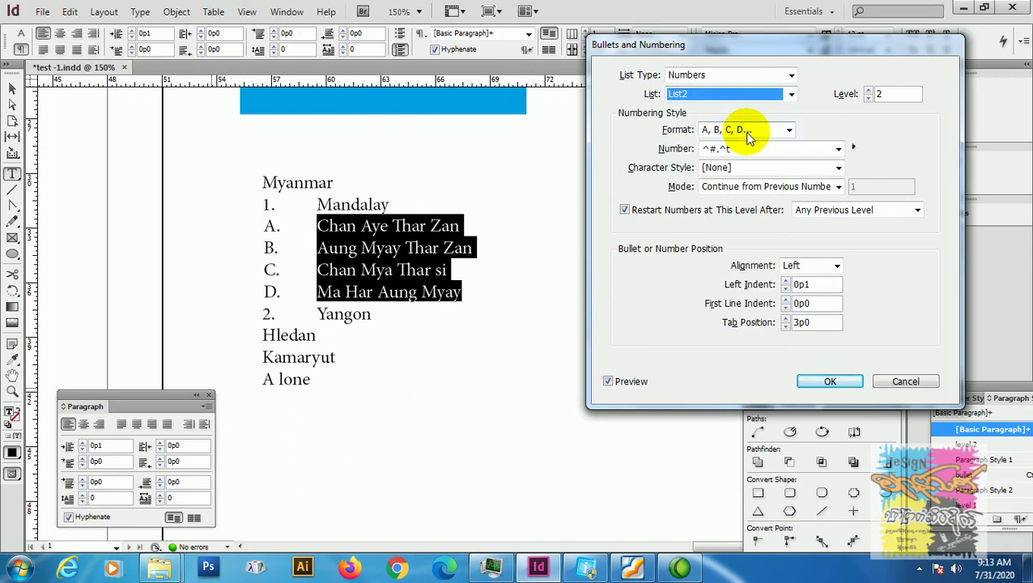
click(718, 131)
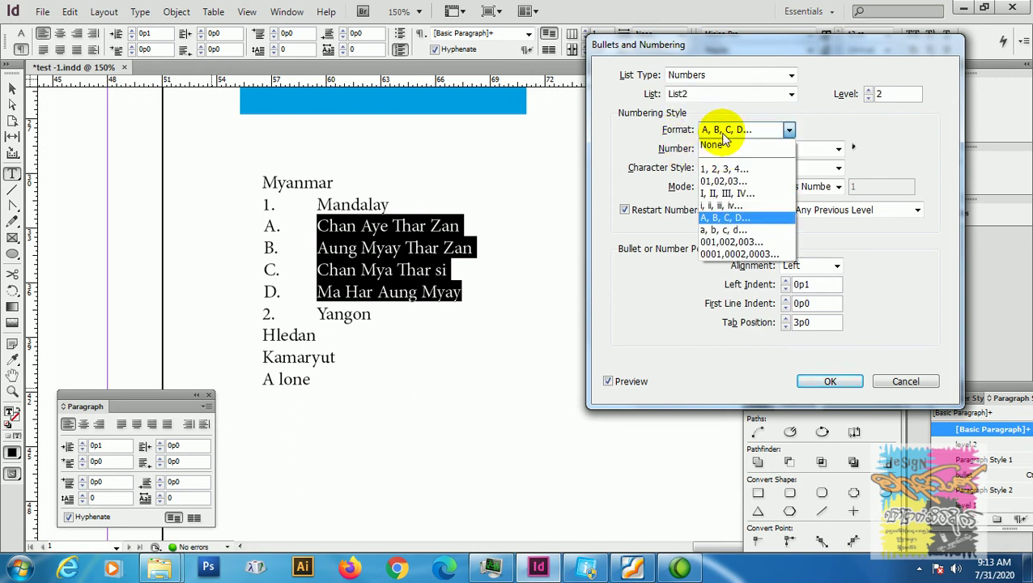
click(723, 217)
Set the left indent of the lettered Mandalay townships to 1p5 and apply the numbering settings
click(785, 280)
click(785, 281)
click(785, 281)
click(785, 281)
click(785, 281)
click(785, 281)
click(785, 281)
click(786, 281)
click(785, 281)
click(785, 281)
click(785, 281)
click(786, 281)
click(785, 281)
click(786, 281)
click(785, 281)
click(785, 280)
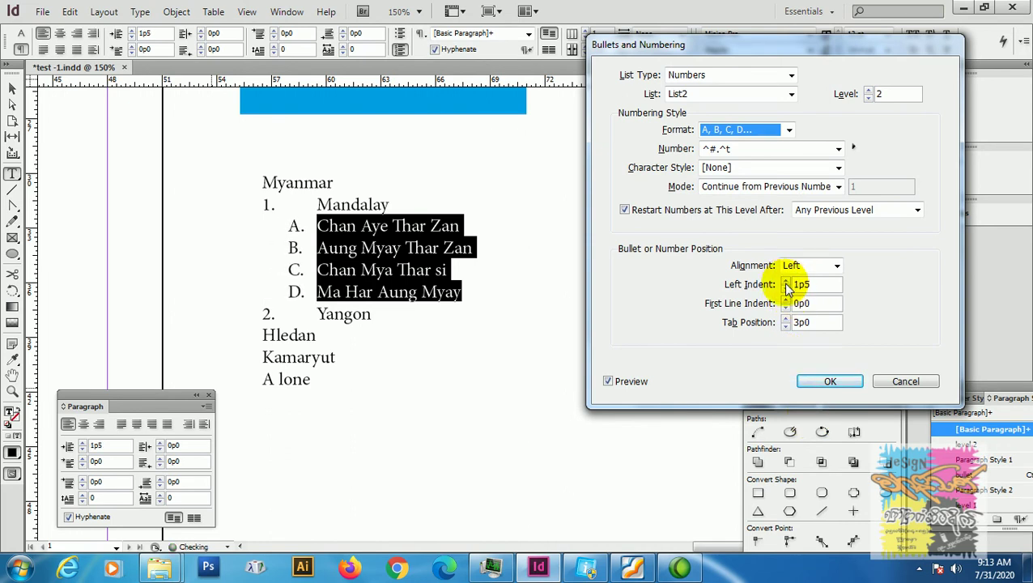
click(830, 381)
Turn the three township lines under Yangon into a Numbers list assigned to List2
click(312, 385)
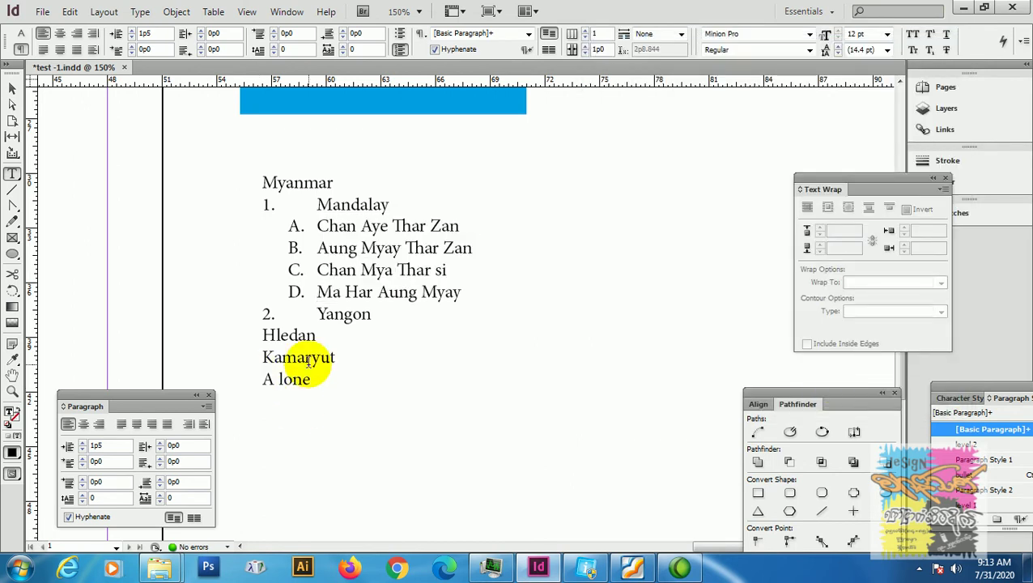
drag(311, 386, 254, 339)
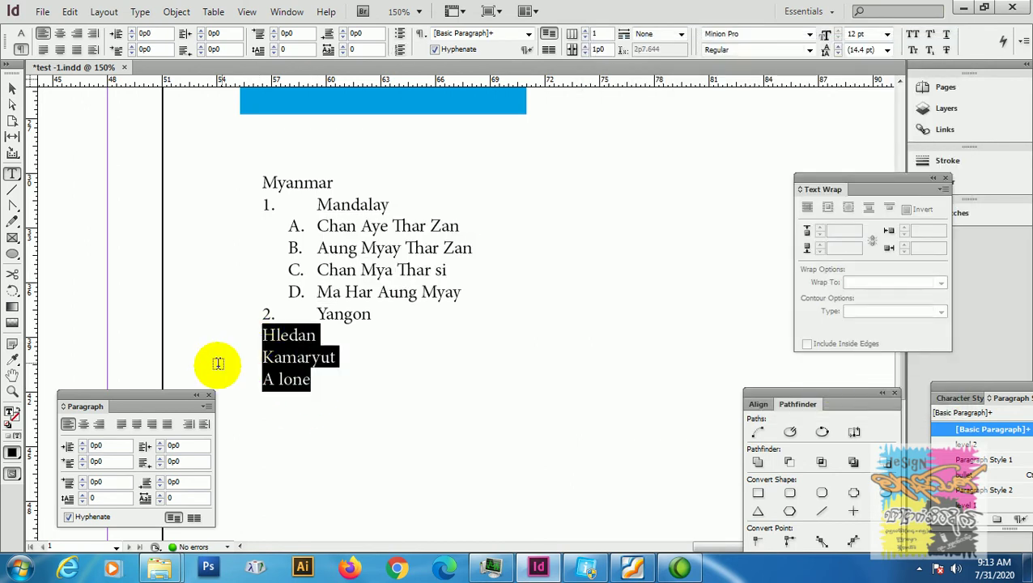
click(206, 407)
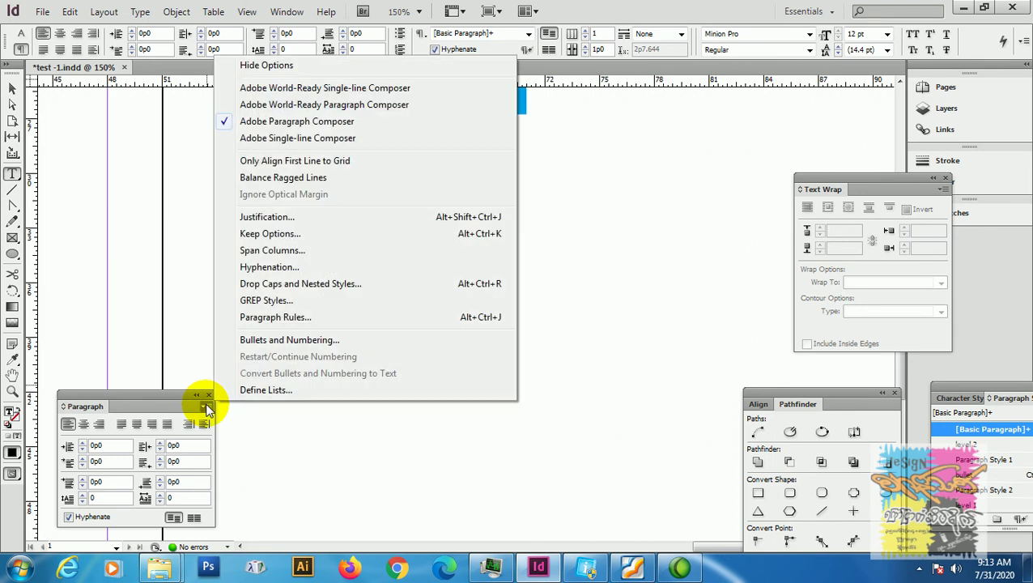
click(243, 339)
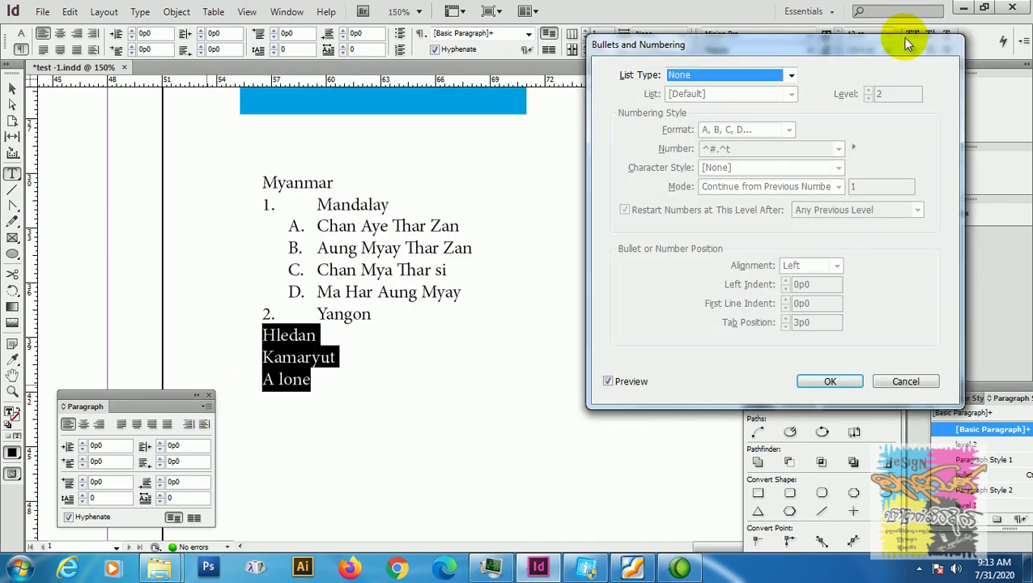
click(704, 78)
click(708, 103)
click(710, 94)
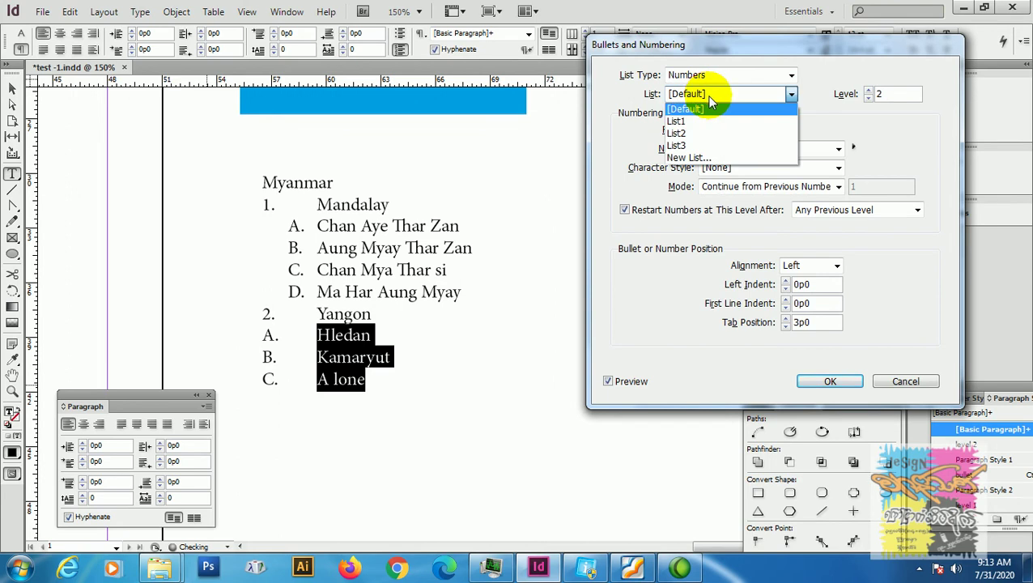
click(704, 132)
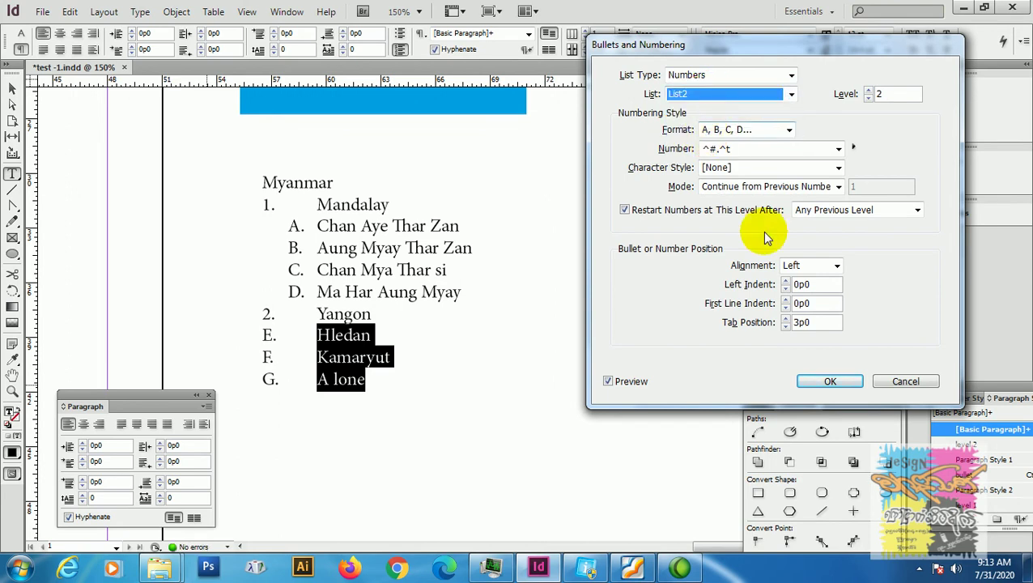
Set the left indent of the lettered Yangon townships to 1p1
click(785, 281)
click(785, 281)
click(785, 281)
click(785, 281)
click(785, 281)
click(785, 281)
click(785, 281)
click(785, 281)
click(785, 281)
click(785, 280)
click(785, 281)
click(785, 281)
click(785, 281)
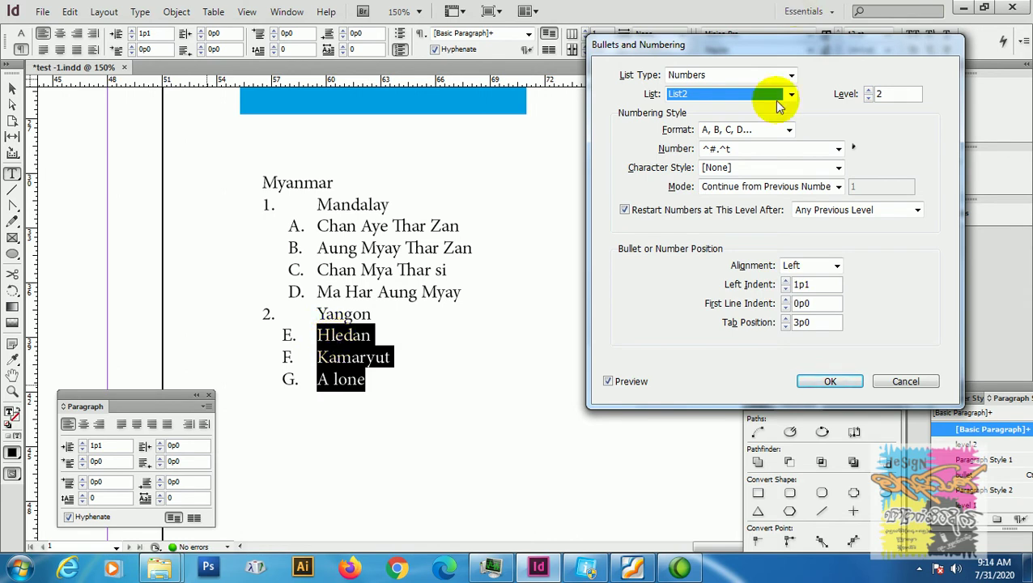
Set the Yangon townships' list level to 1 so their lettering restarts at A, and apply the numbering settings
click(869, 99)
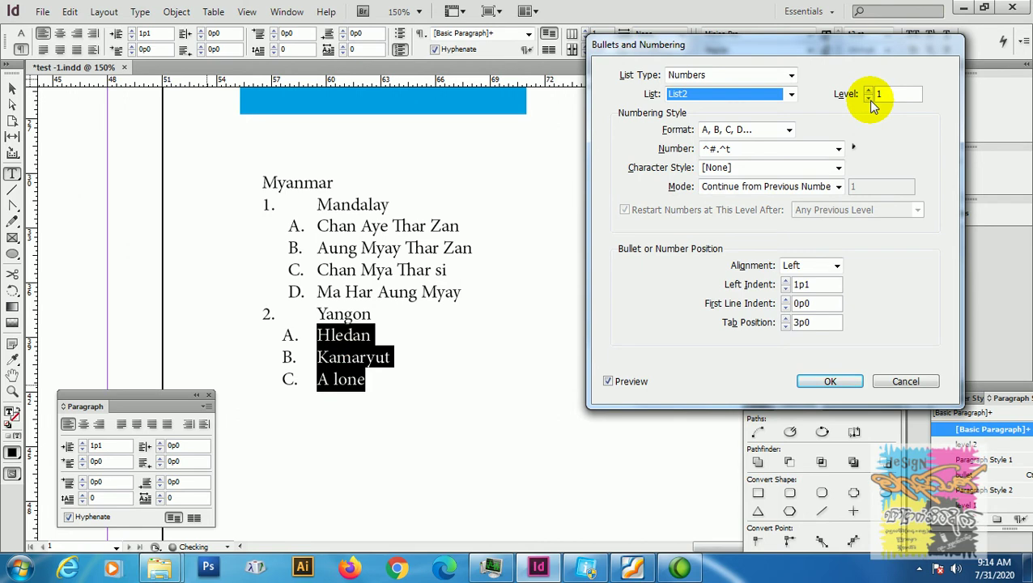
drag(657, 50, 680, 46)
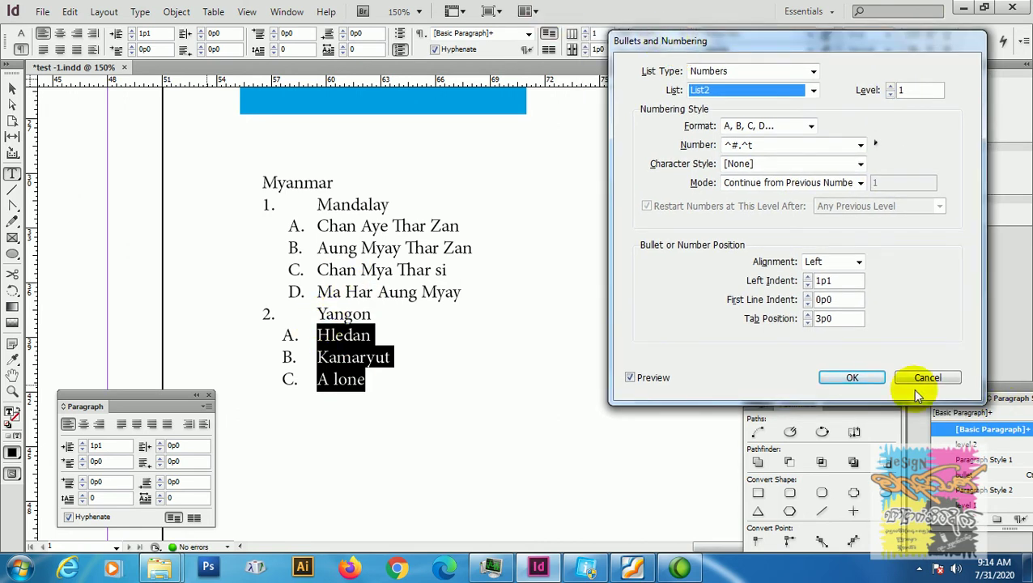
click(871, 382)
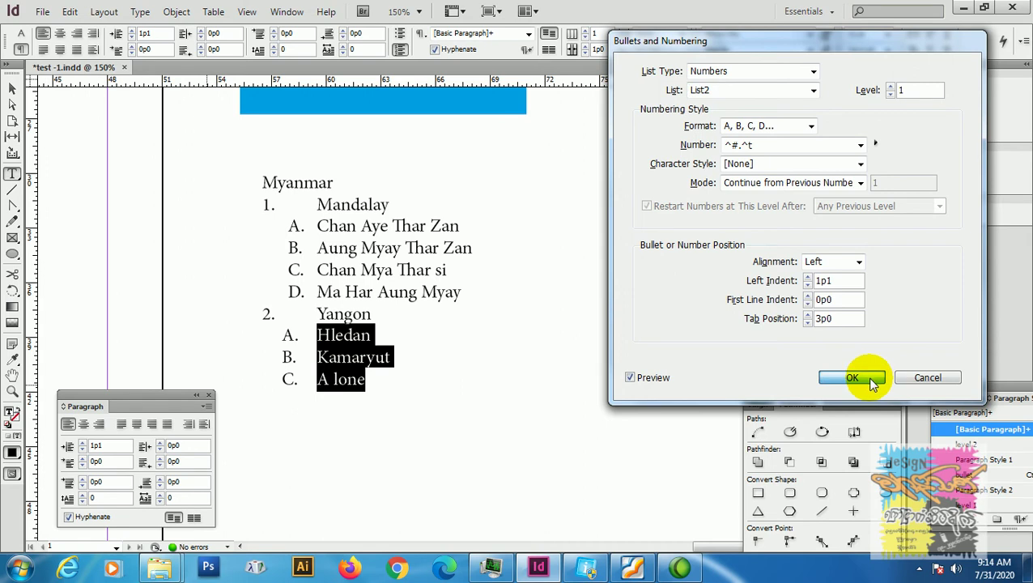
click(871, 382)
Compare levels 1 and 2 in the numbering settings of the four lettered Mandalay townships and keep level 2
click(344, 292)
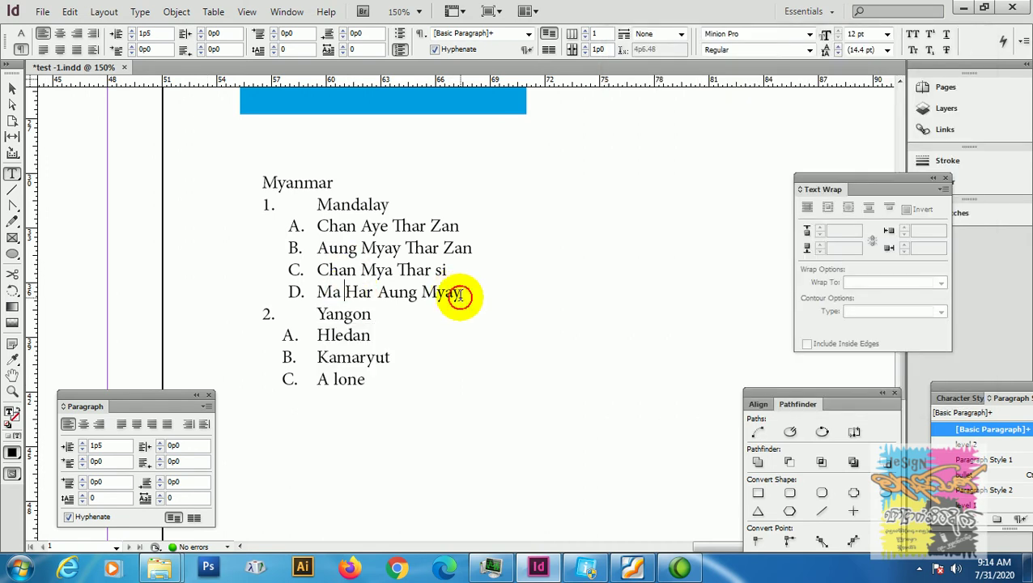
drag(459, 297, 314, 218)
click(208, 410)
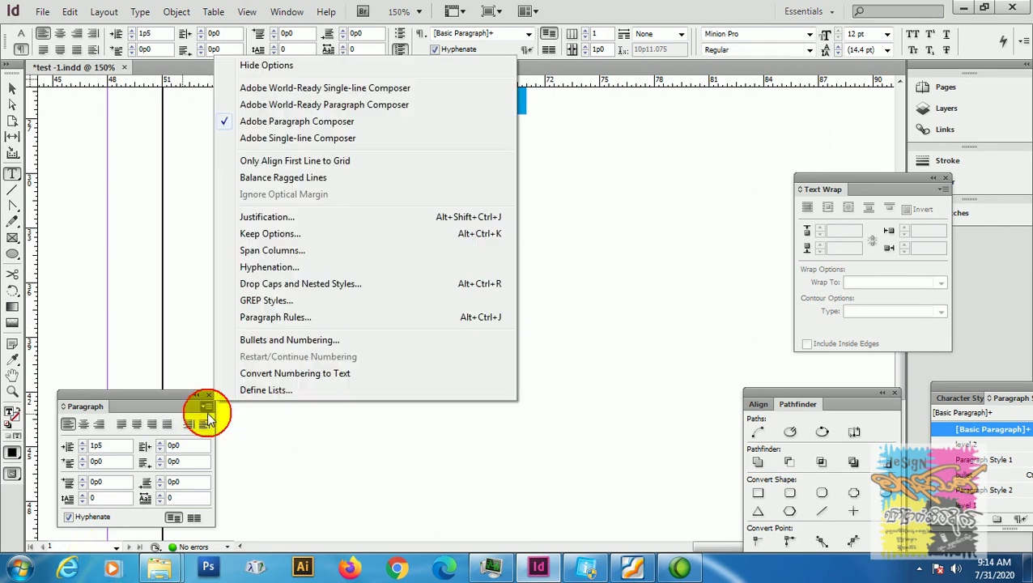
click(267, 339)
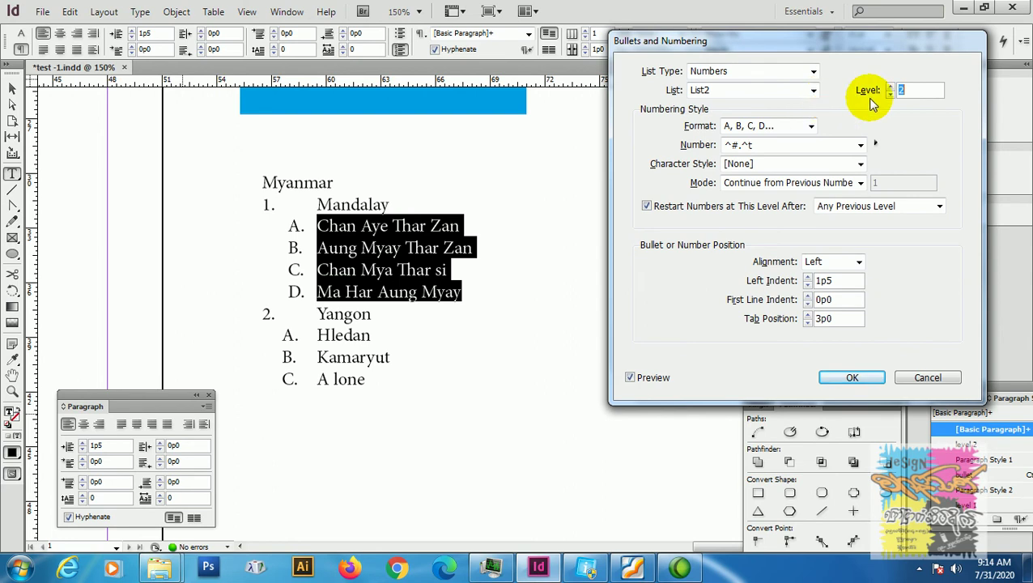
click(891, 94)
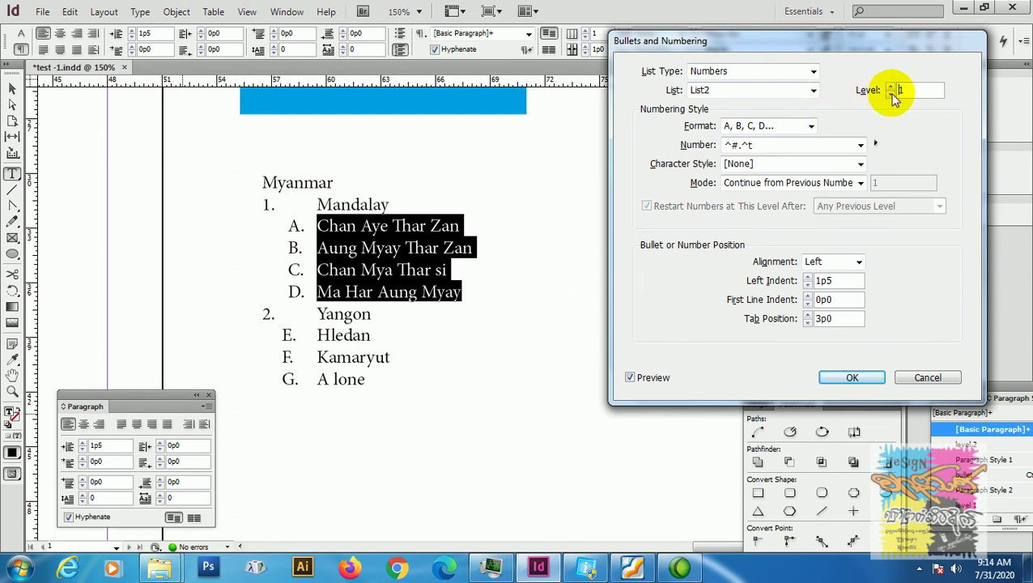
click(891, 86)
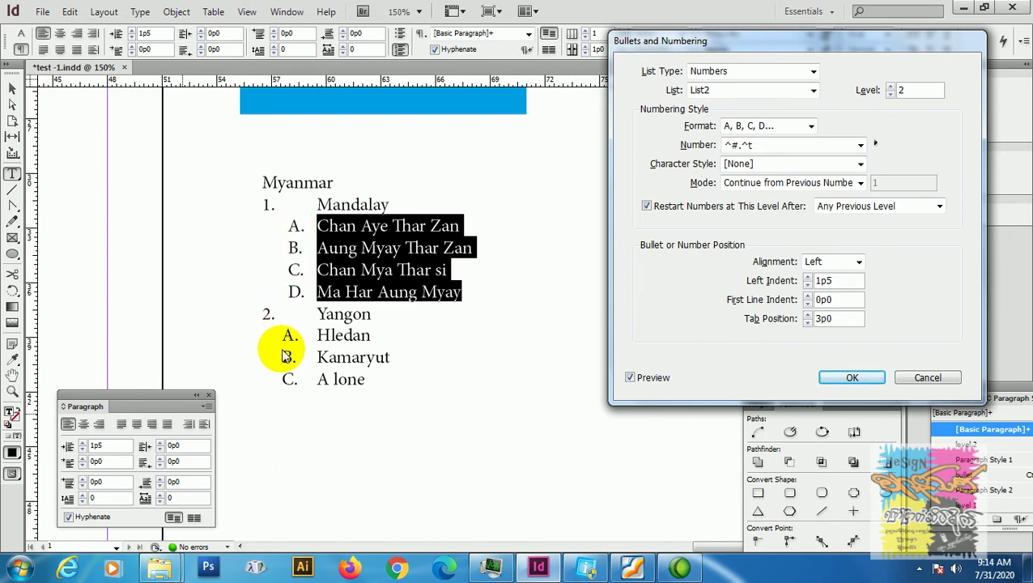
click(889, 87)
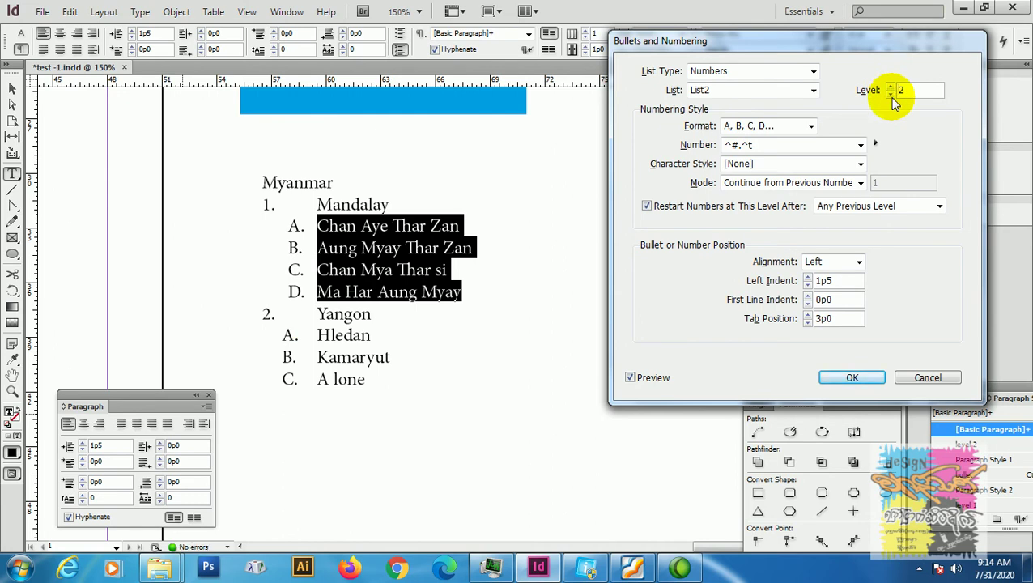
click(890, 86)
click(892, 94)
click(891, 93)
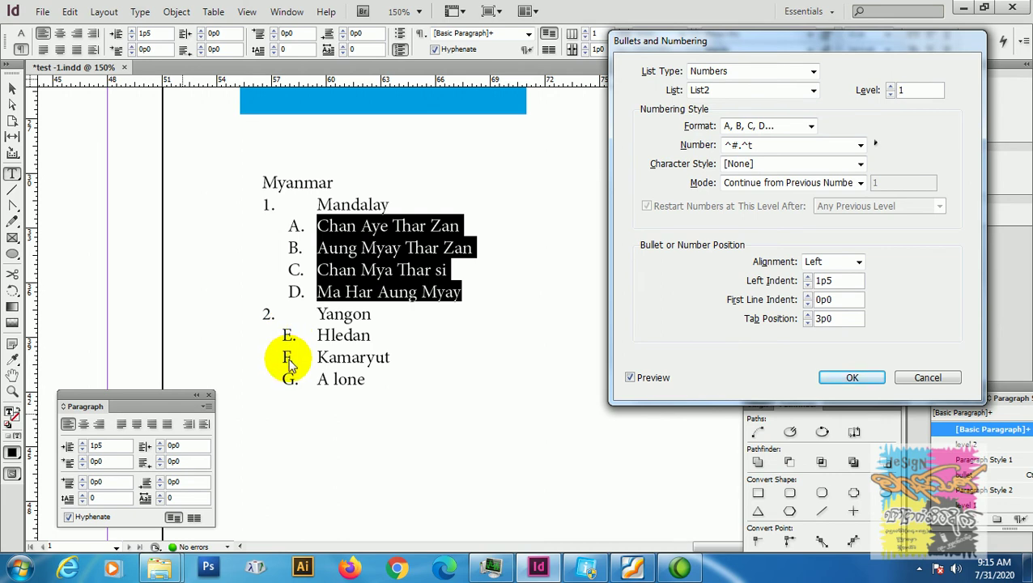
click(891, 86)
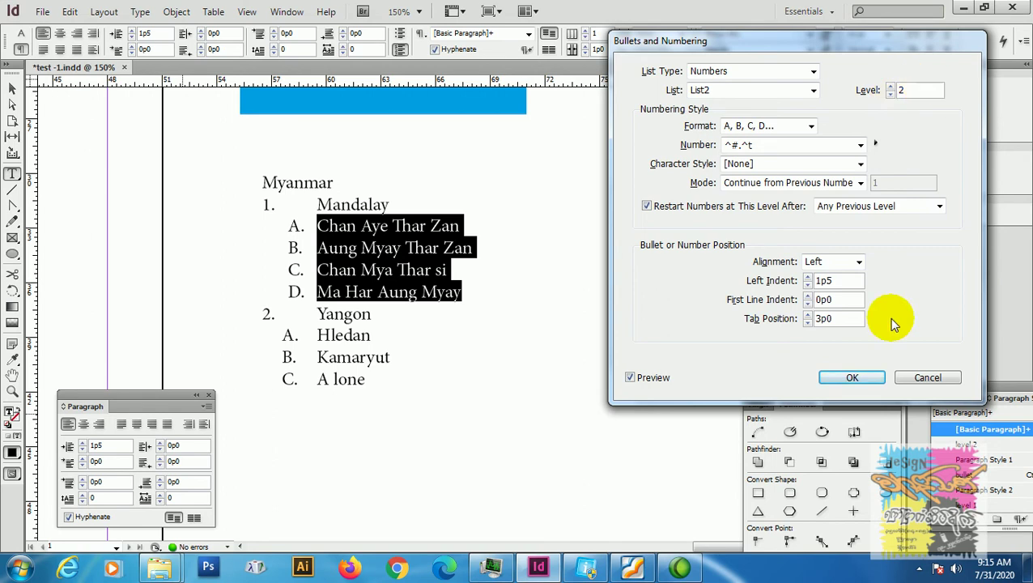
click(854, 378)
Review the rebuilt list alongside the blue original and the topic bullets under the Multilevel Number list heading
click(509, 409)
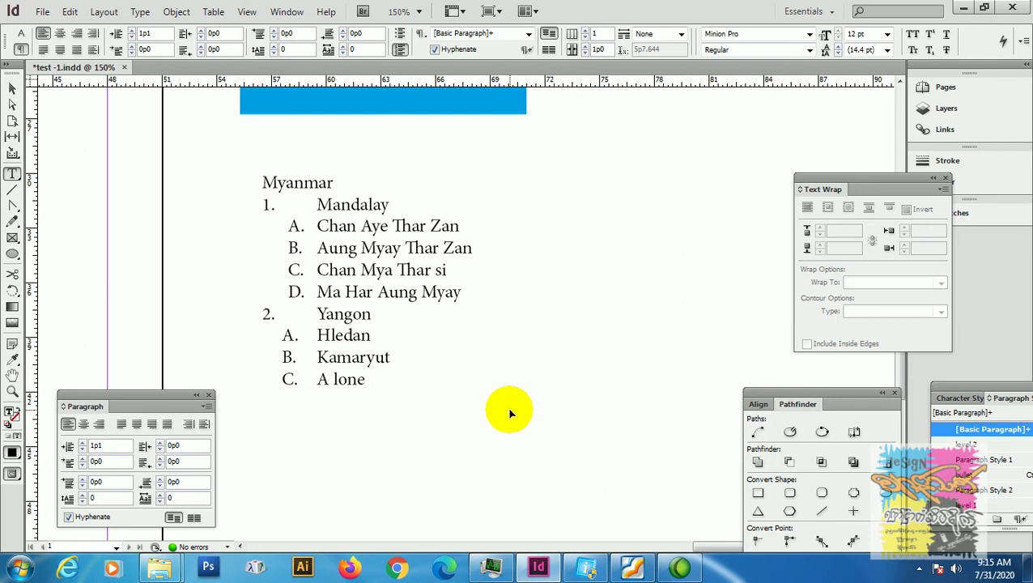
key(ctrl+minus)
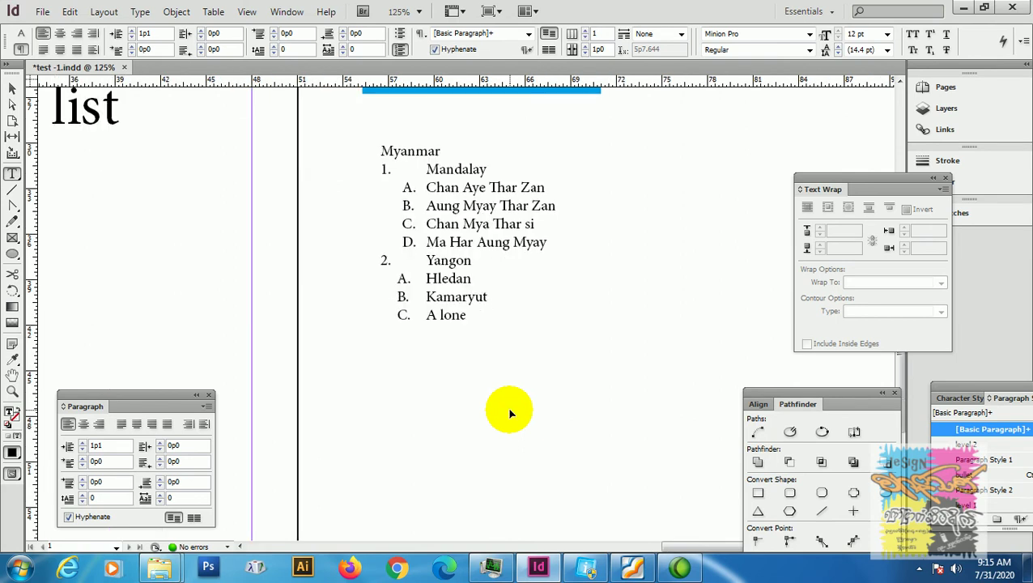
key(ctrl+minus)
key(ctrl+minus)
key(ctrl+minus)
key(ctrl+minus)
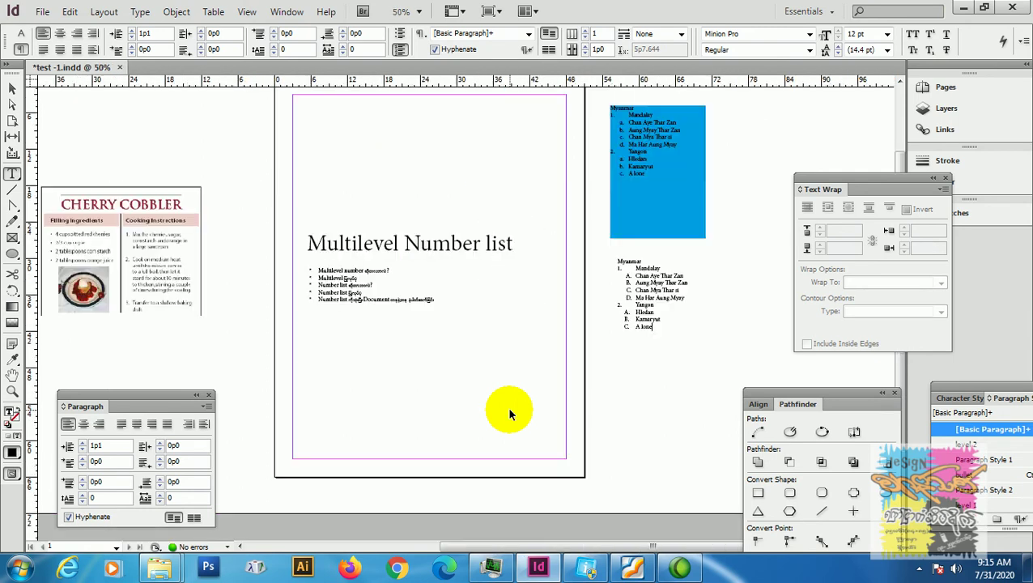
key(ctrl+equal)
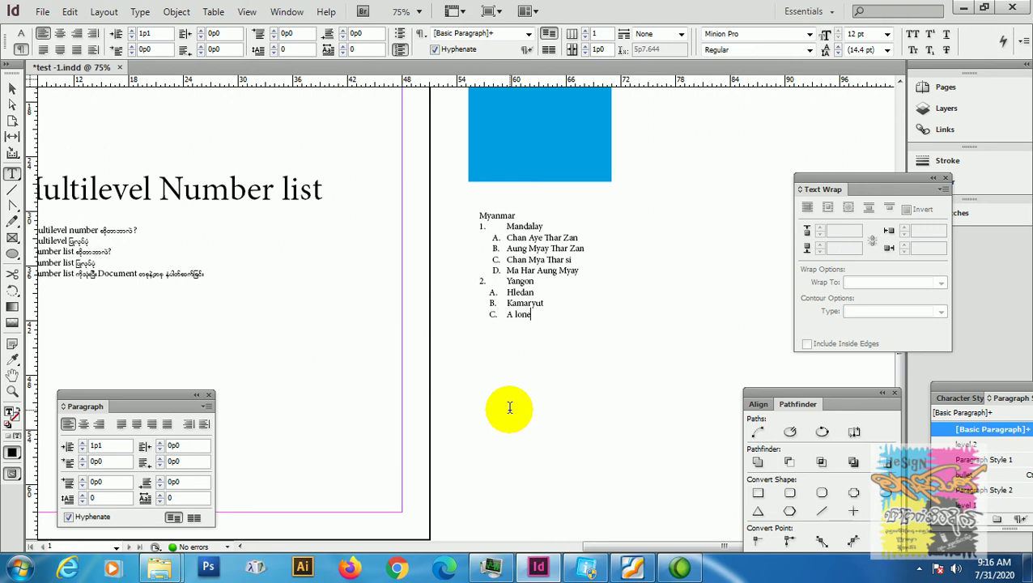
key(ctrl+equal)
key(ctrl+equal)
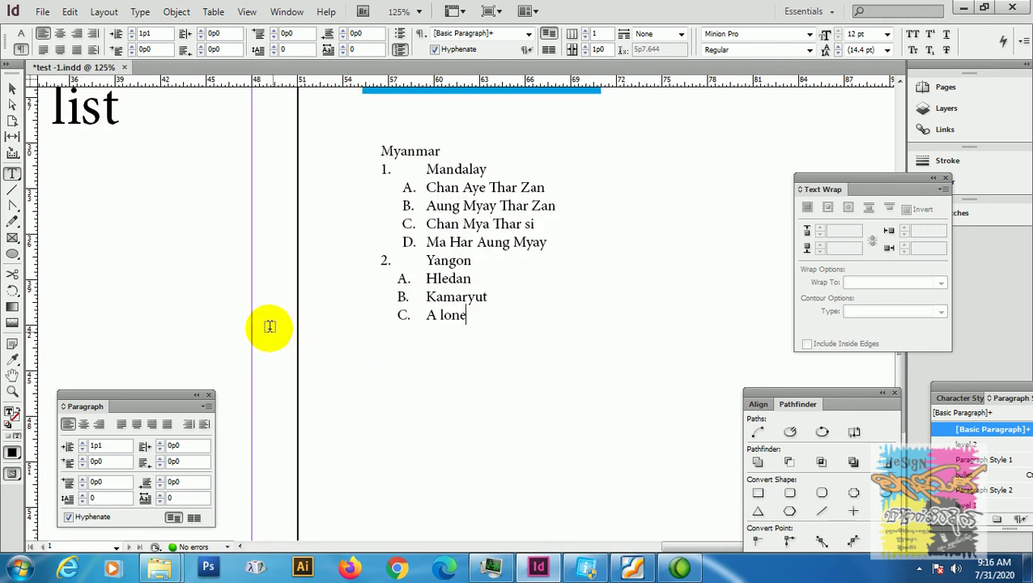
click(12, 89)
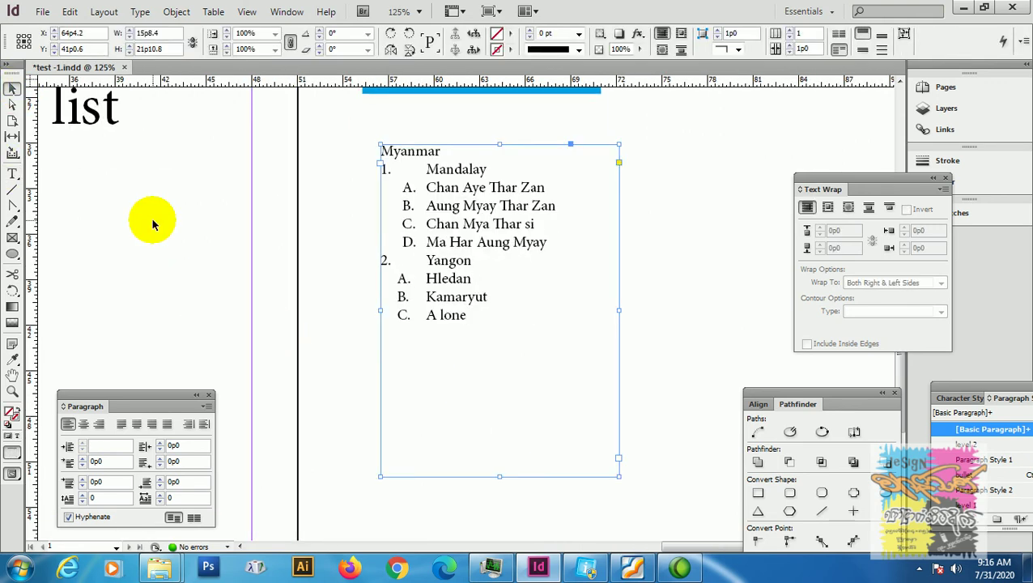
drag(152, 218, 597, 258)
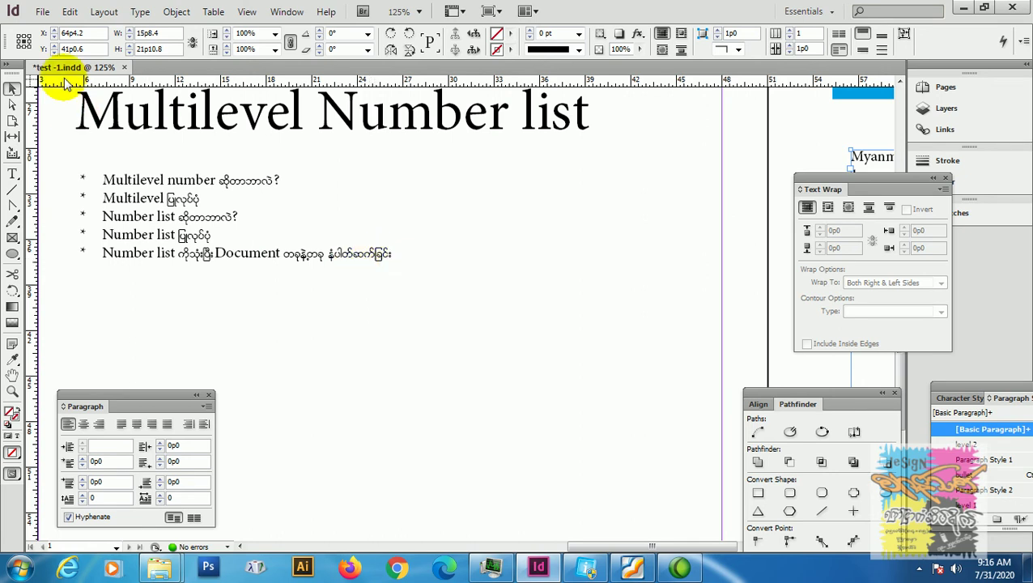
Create a new blank document with the default settings
click(42, 13)
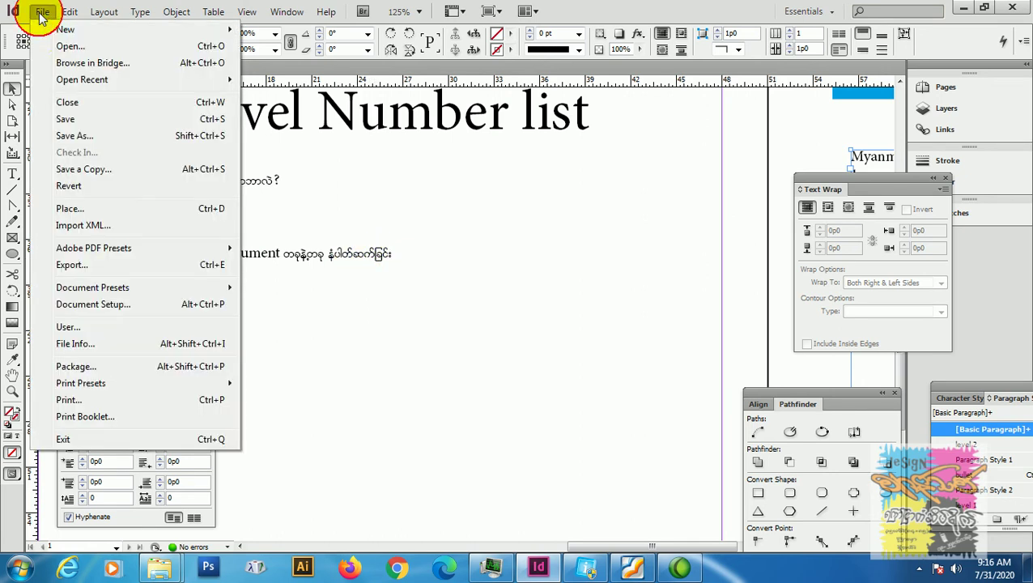
mouse_move(69, 29)
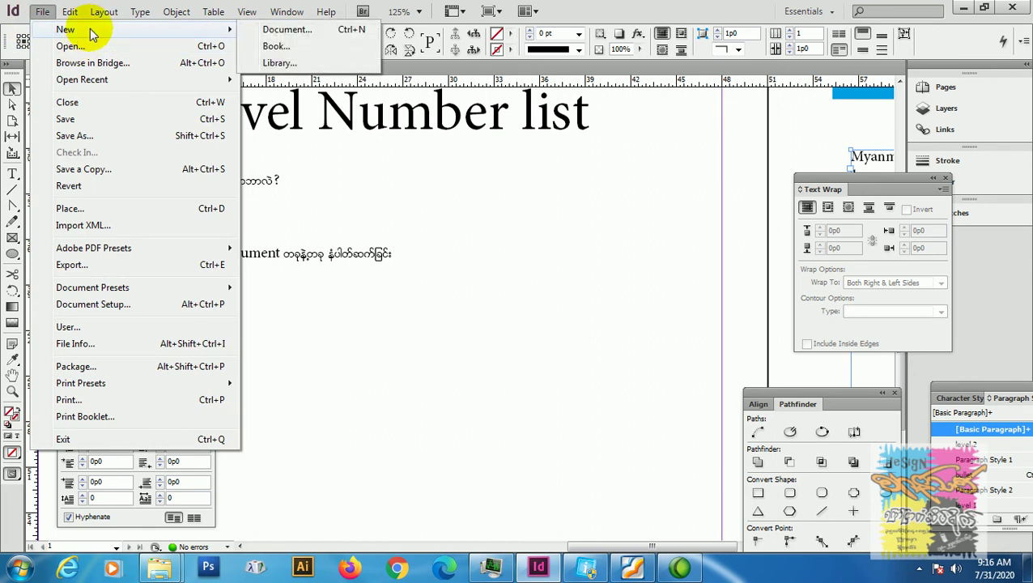
click(278, 29)
click(860, 113)
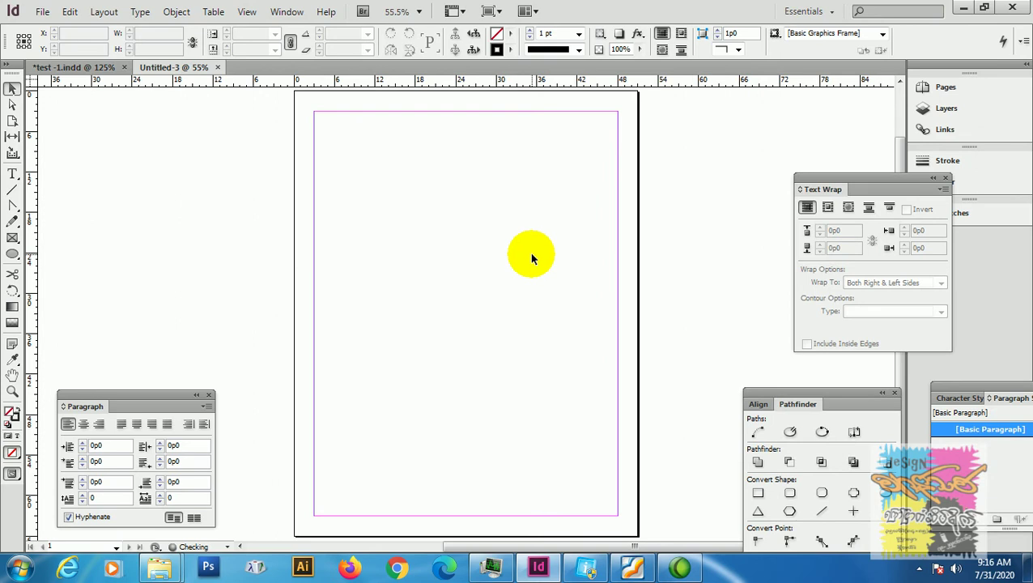
key(ctrl+equal)
drag(381, 210, 383, 336)
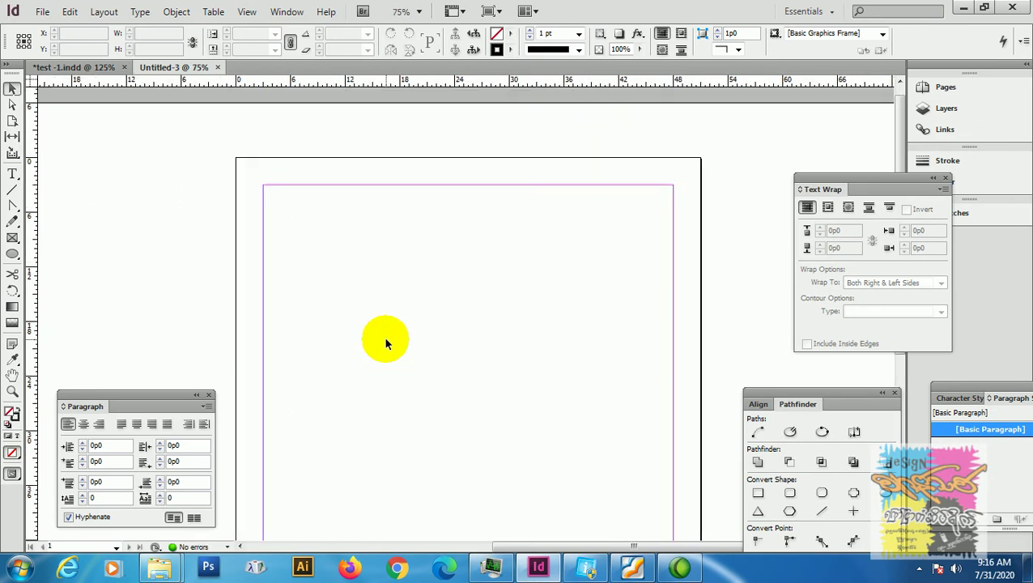
Set the list type to Numbers and define a new list named List1 that continues across stories and from the previous document in the book
click(204, 407)
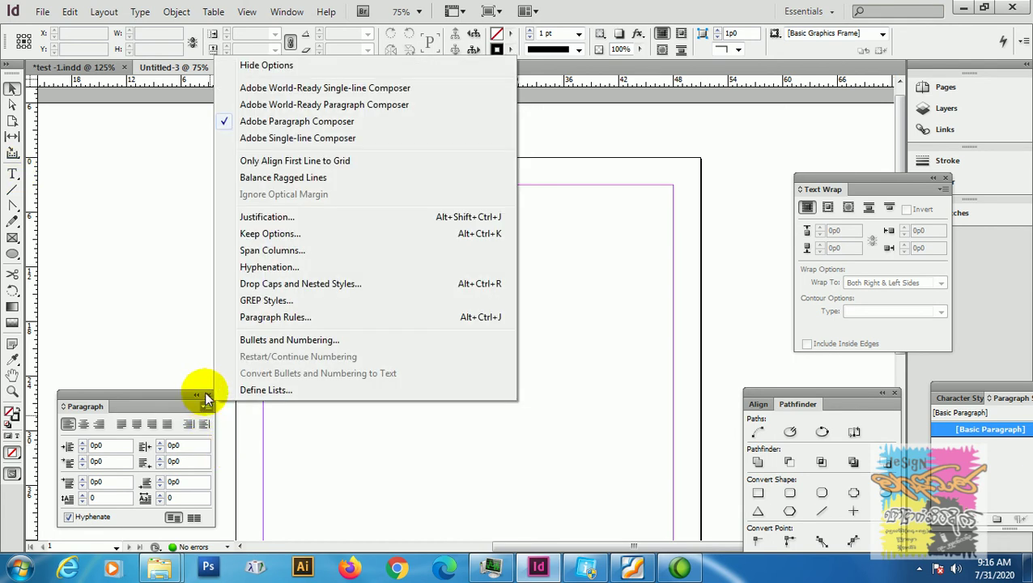
click(283, 340)
click(726, 70)
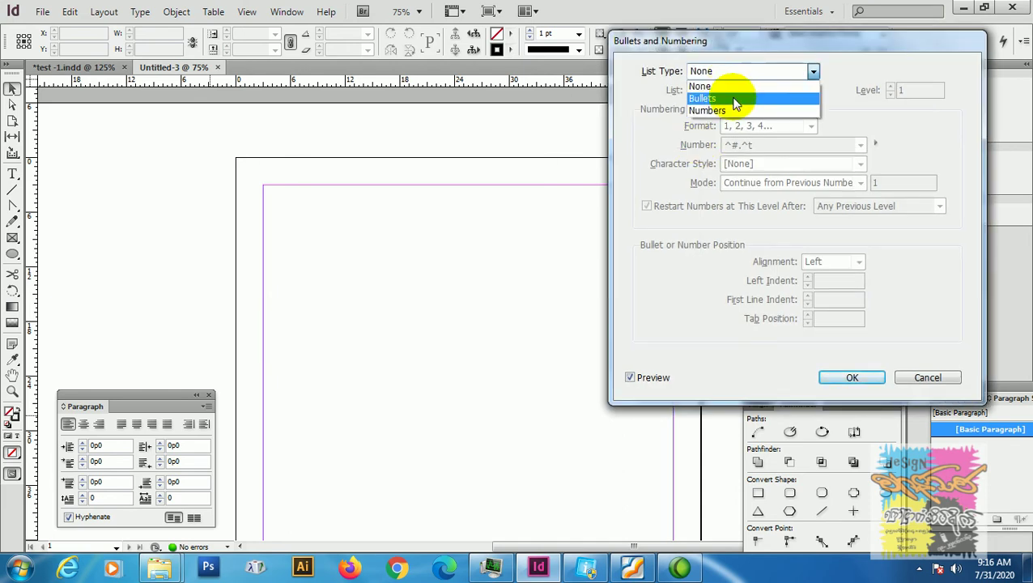
click(732, 110)
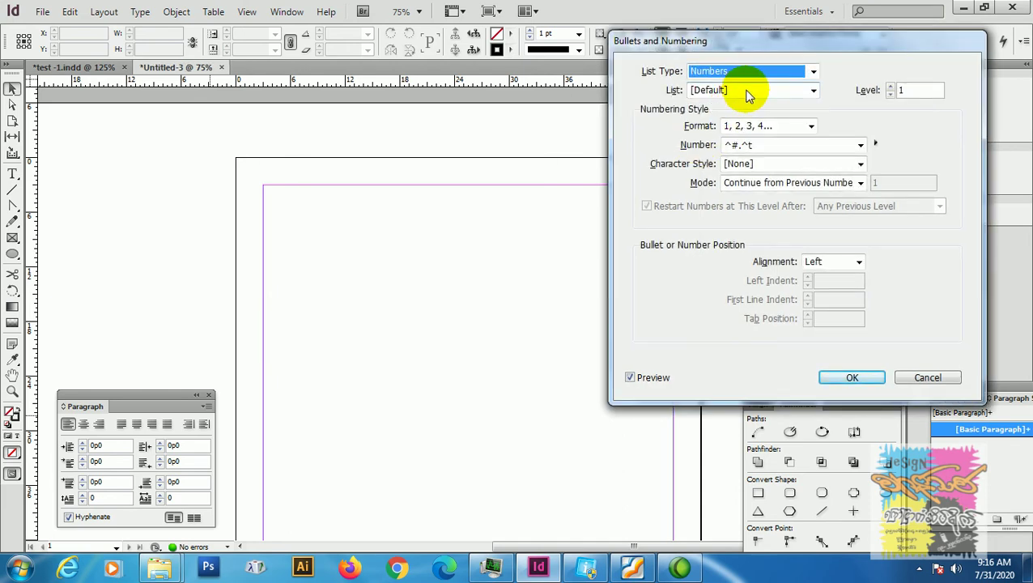
click(747, 92)
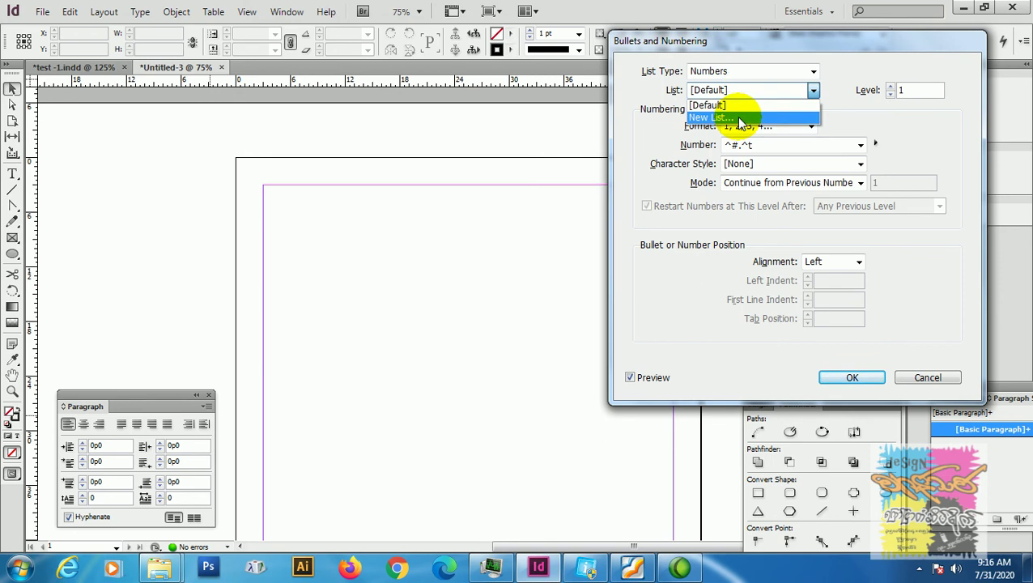
click(740, 122)
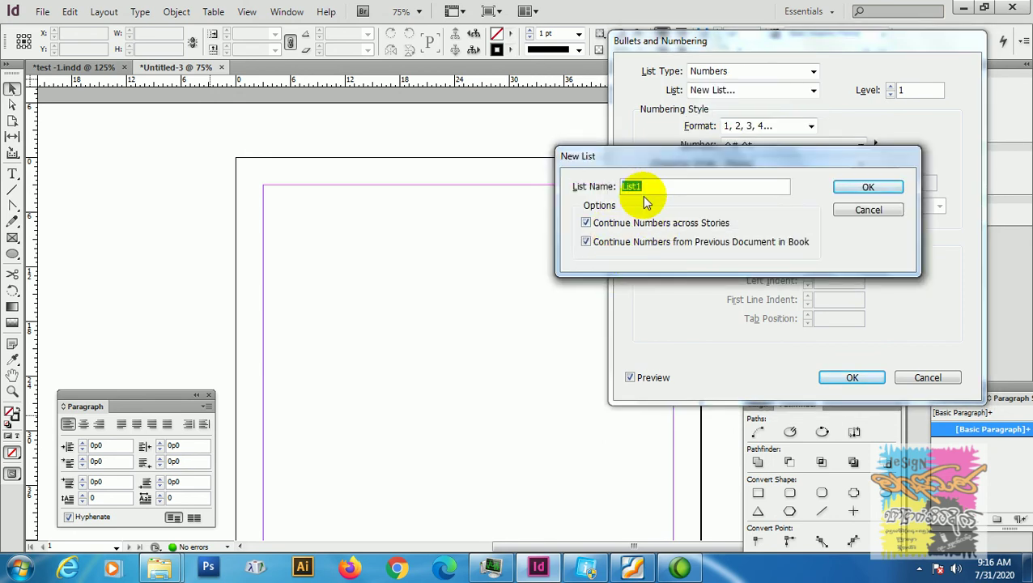
click(859, 188)
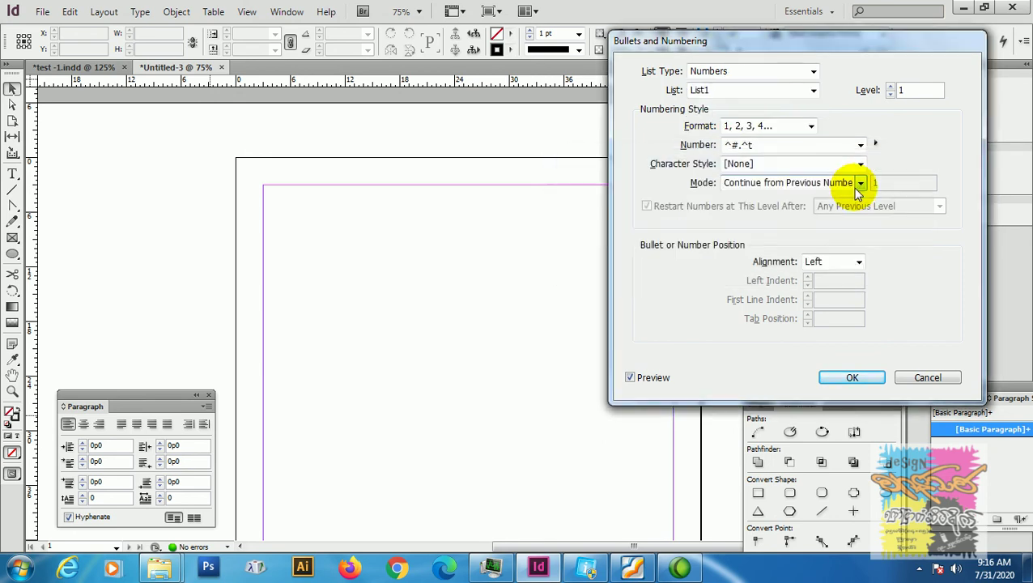
Define a second list named List2 with both numbering continuation options on, and apply it as the numbering list
click(772, 93)
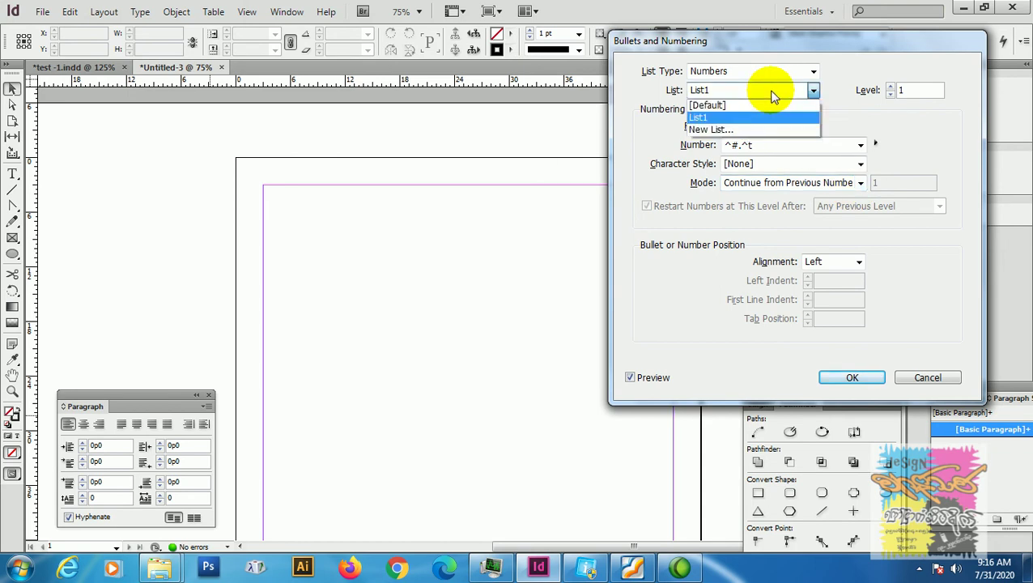
click(759, 128)
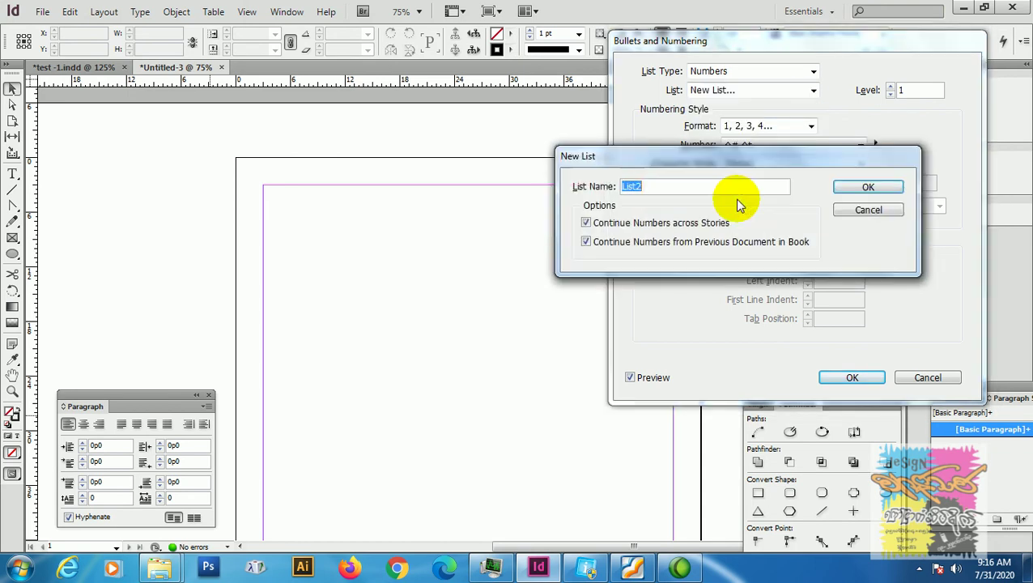
click(863, 188)
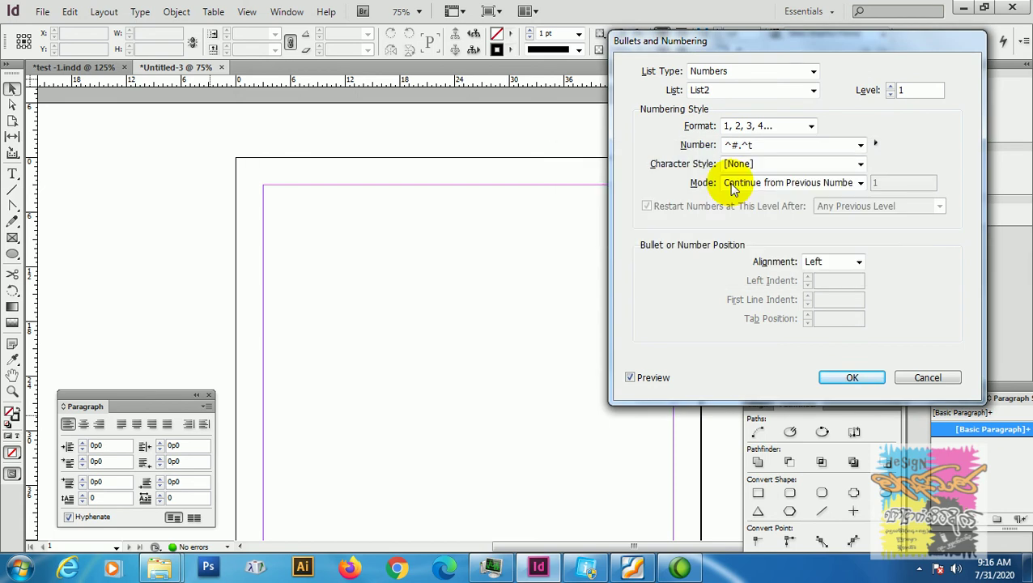
click(853, 382)
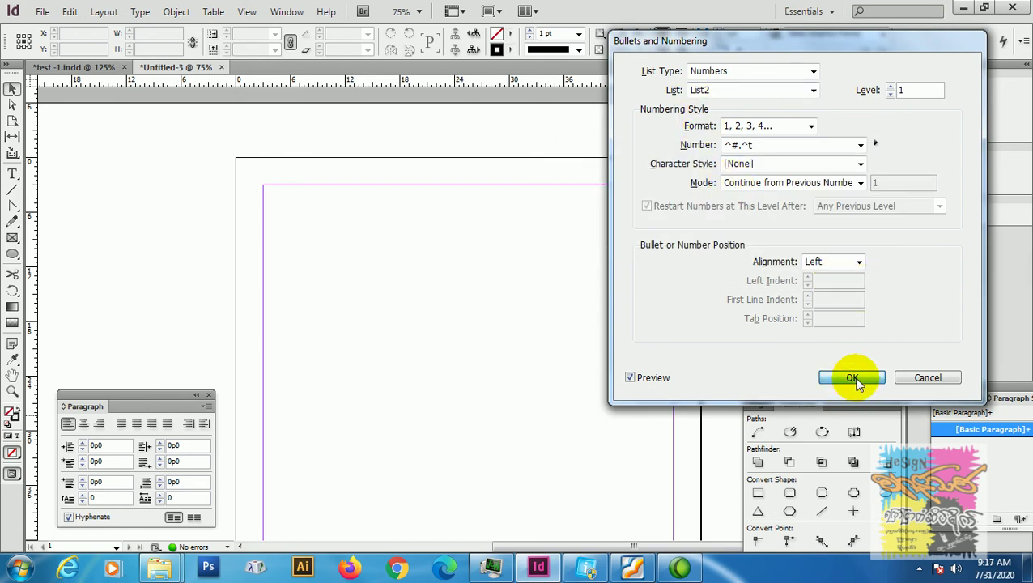
Draw a text frame about 37p11 wide by 26p0 high near the page's upper margin and enter myanmar, china and singapore on separate lines
click(11, 174)
drag(270, 205, 615, 441)
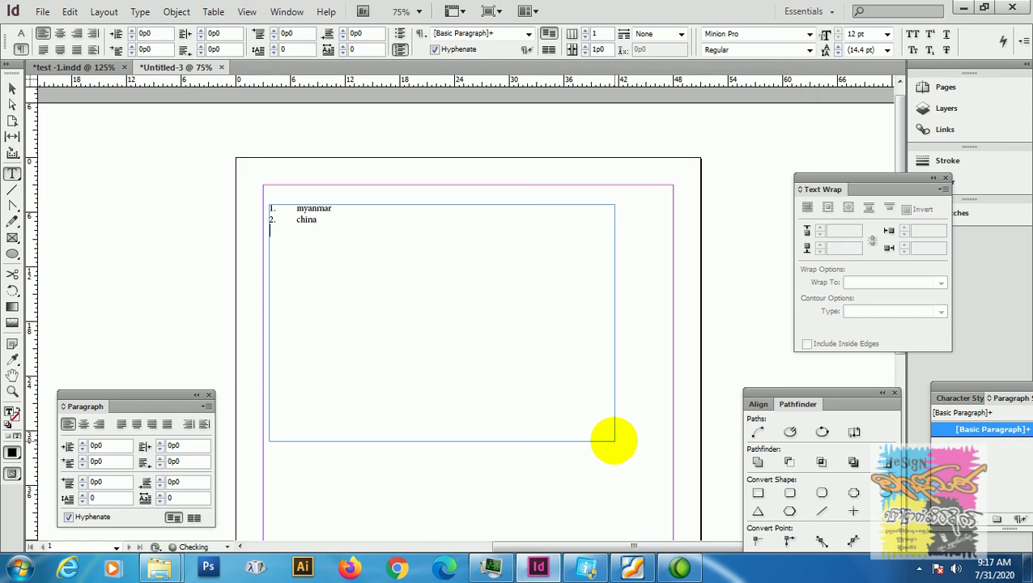
text(re)
key(ctrl+equal)
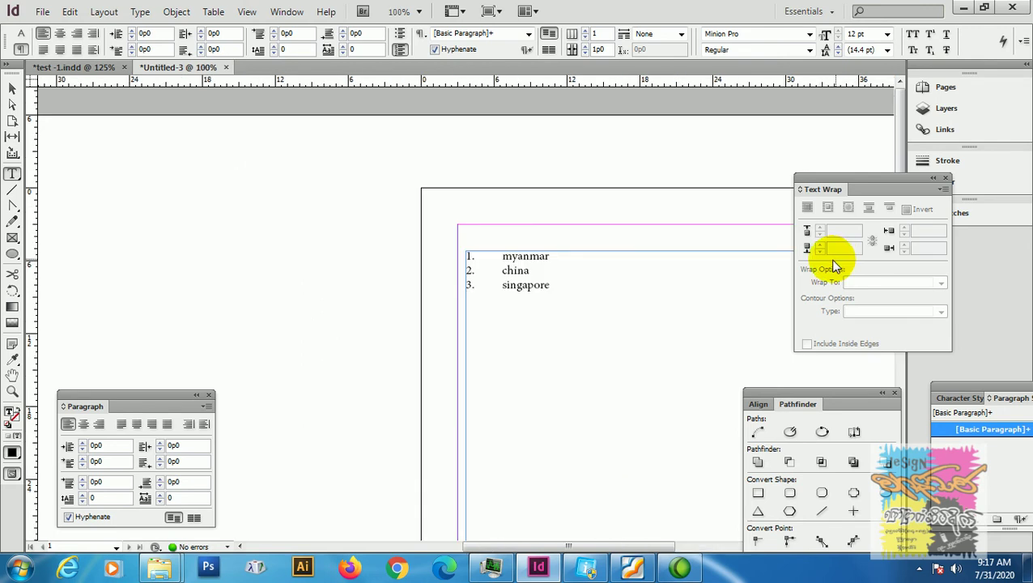
Shorten the country list's text frame from its lower edge to a height of about 5p0
click(13, 90)
click(315, 247)
click(297, 272)
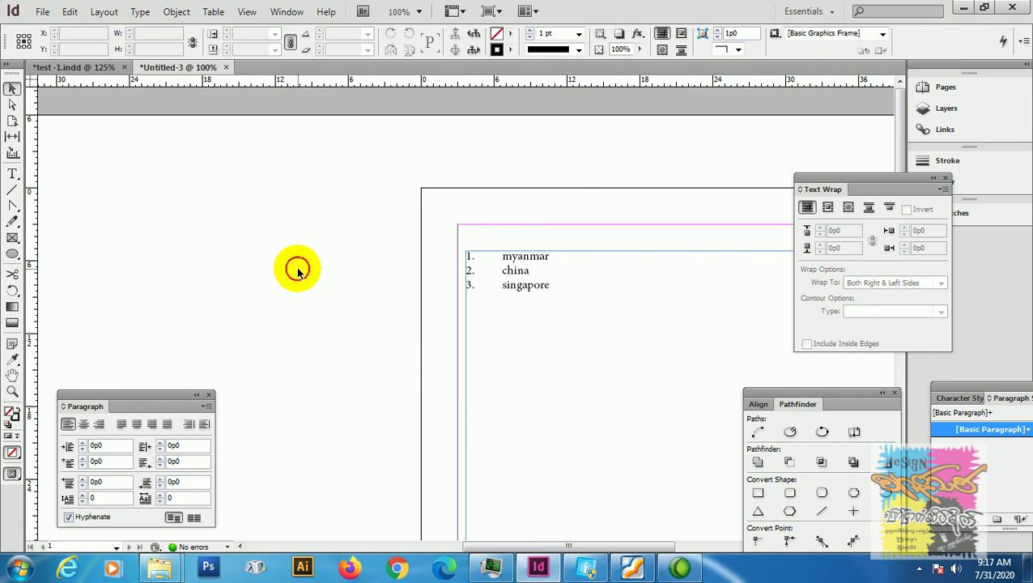
click(535, 289)
key(ctrl+minus)
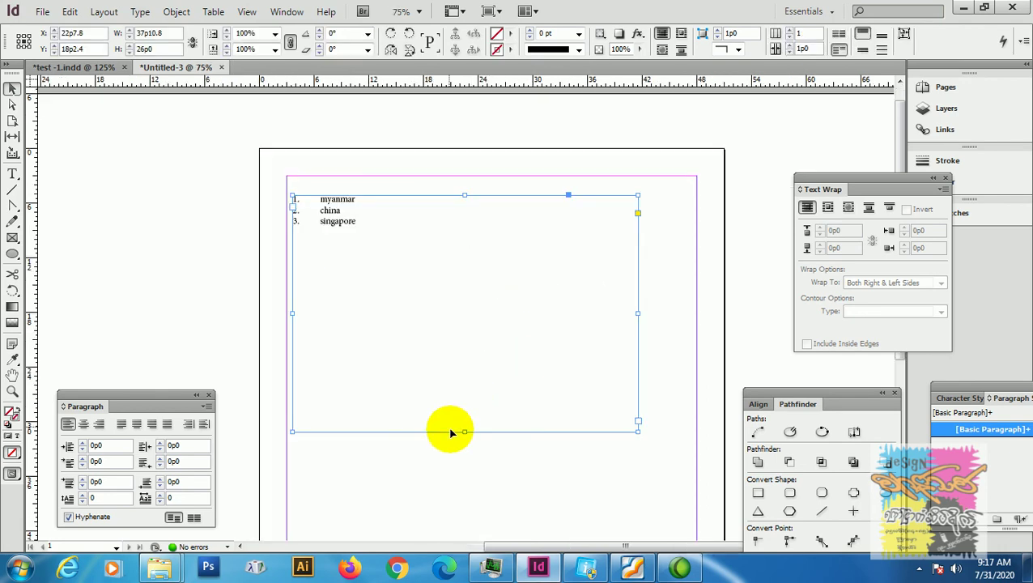
drag(464, 432, 465, 240)
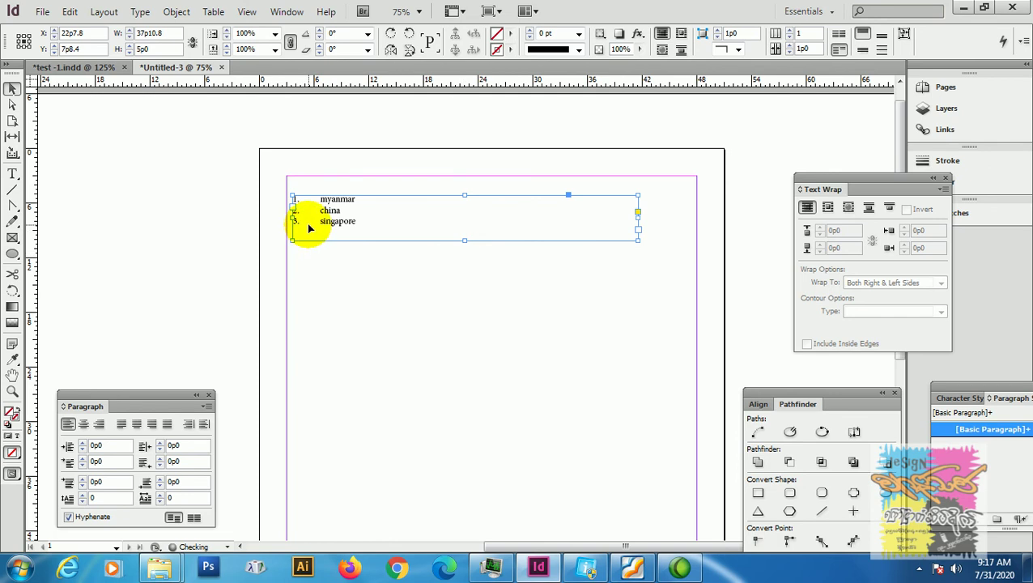
Assign the three country names to List1 in their numbering settings
double_click(339, 222)
key(shift+End)
key(ctrl+a)
click(208, 405)
click(283, 340)
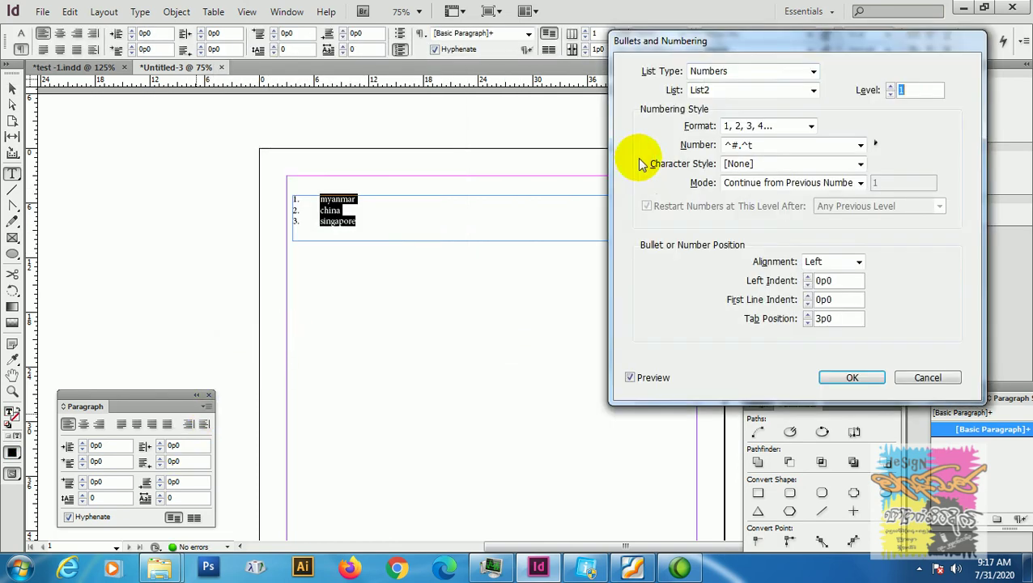
click(726, 92)
click(700, 117)
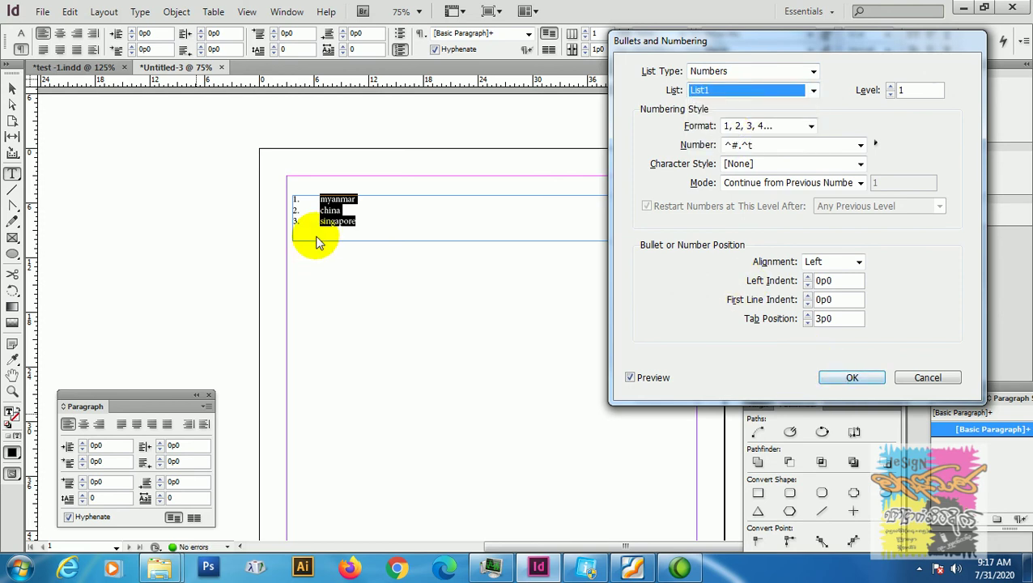
click(825, 378)
click(12, 88)
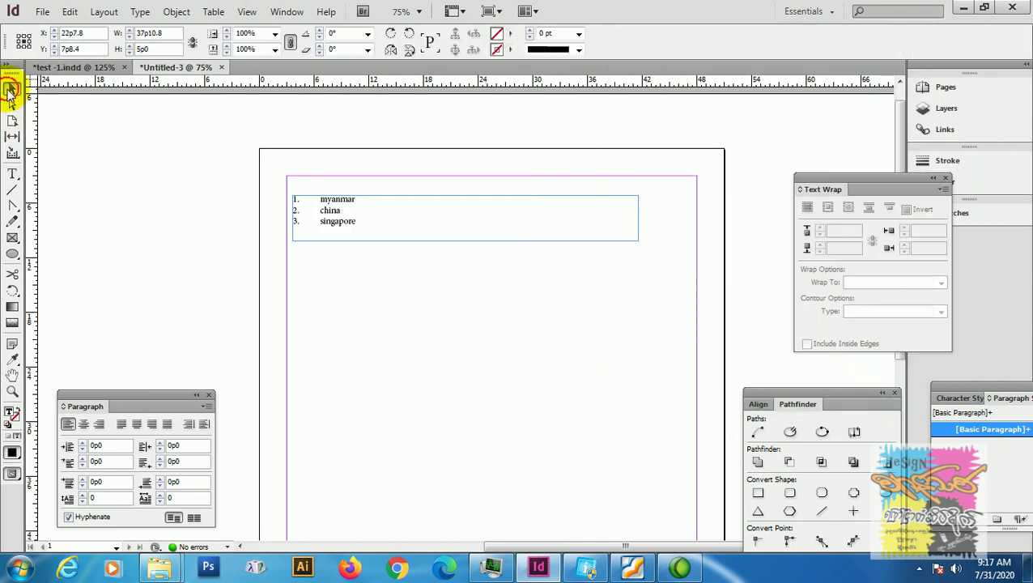
Draw a text frame about 35p5 by 11p1 below the country list and enter yangon, mandalay, Naypyitaw and Taungyi on separate lines
click(12, 173)
drag(296, 316, 620, 416)
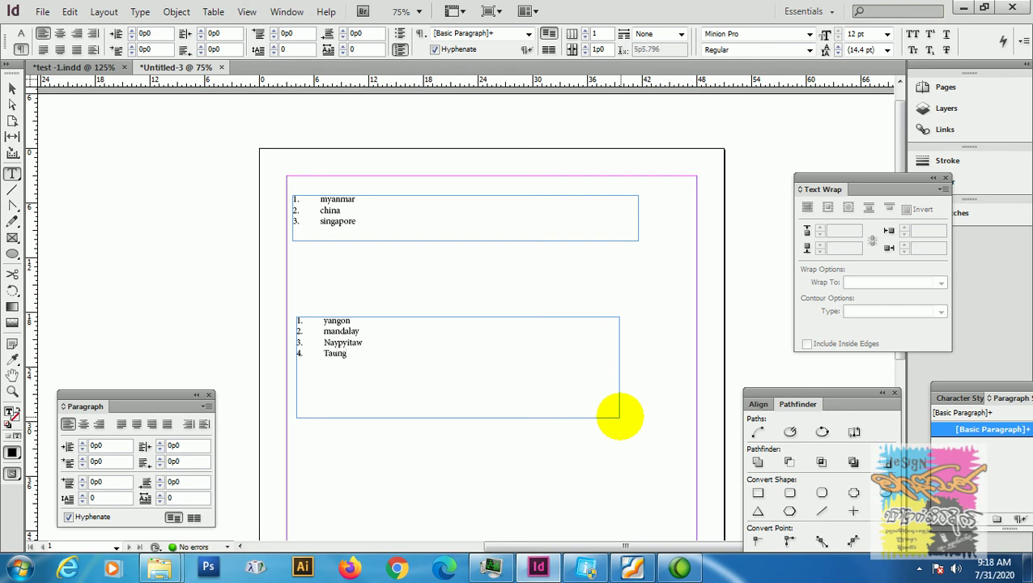
key(BackSpace)
key(BackSpace)
click(12, 88)
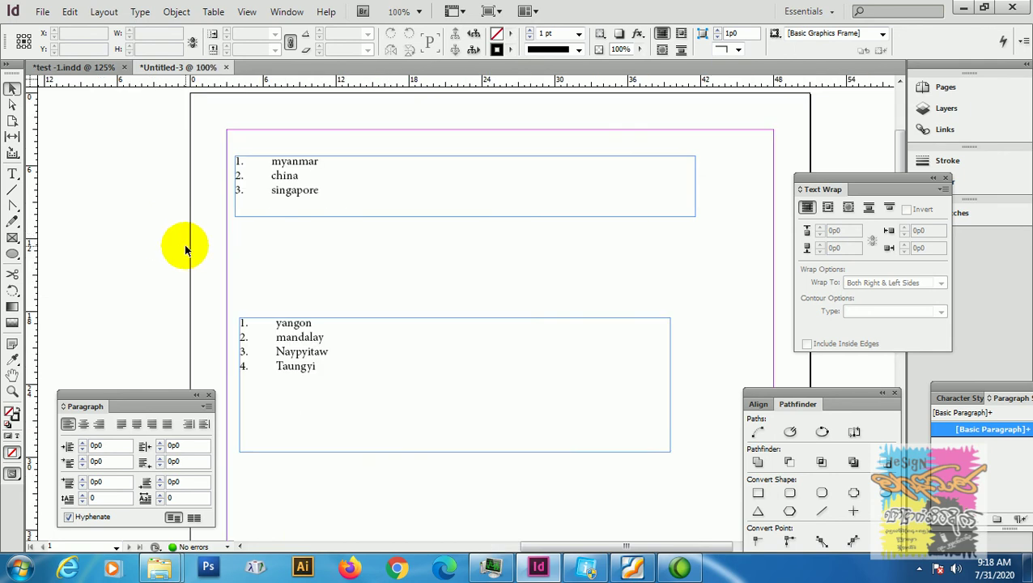
key(ctrl+equal)
Assign the four city names to List2 in their numbering settings
click(352, 332)
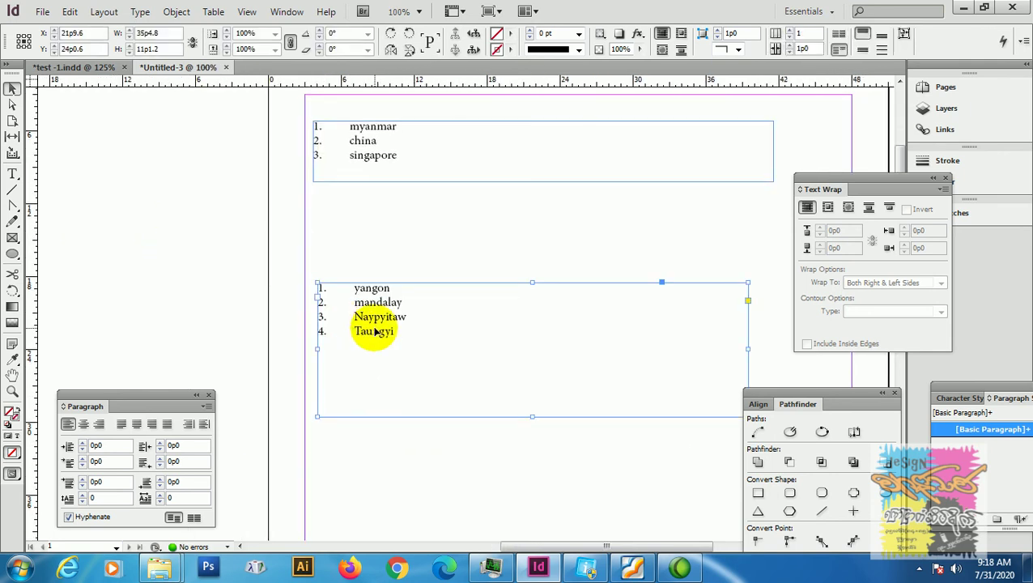
double_click(394, 338)
drag(397, 335, 351, 288)
click(204, 406)
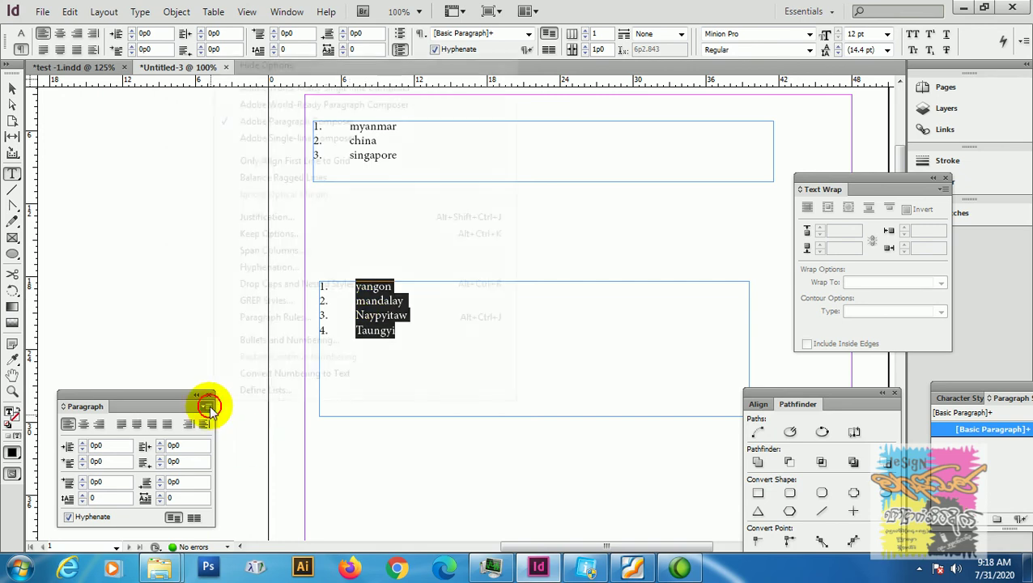
click(278, 340)
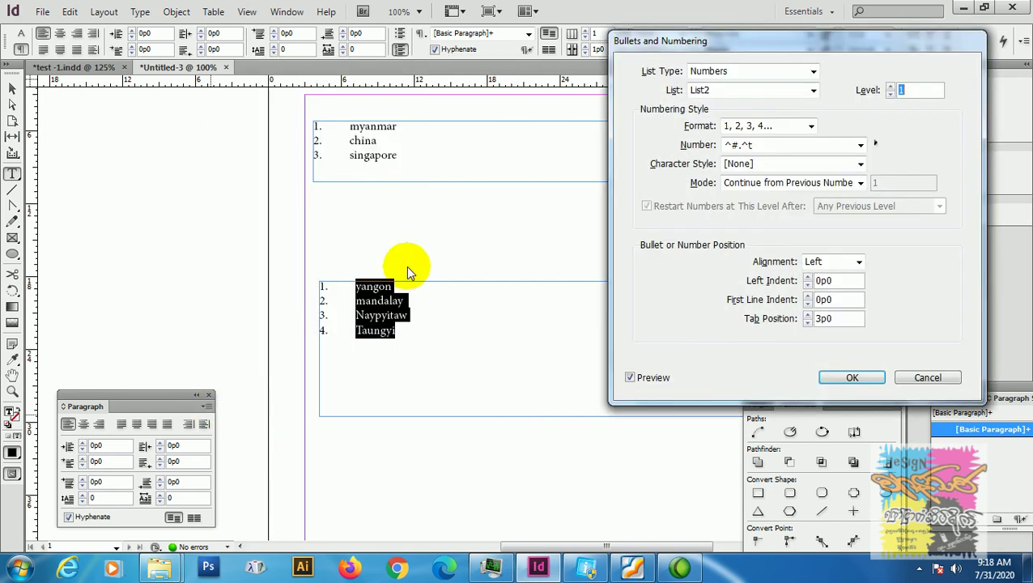
click(772, 92)
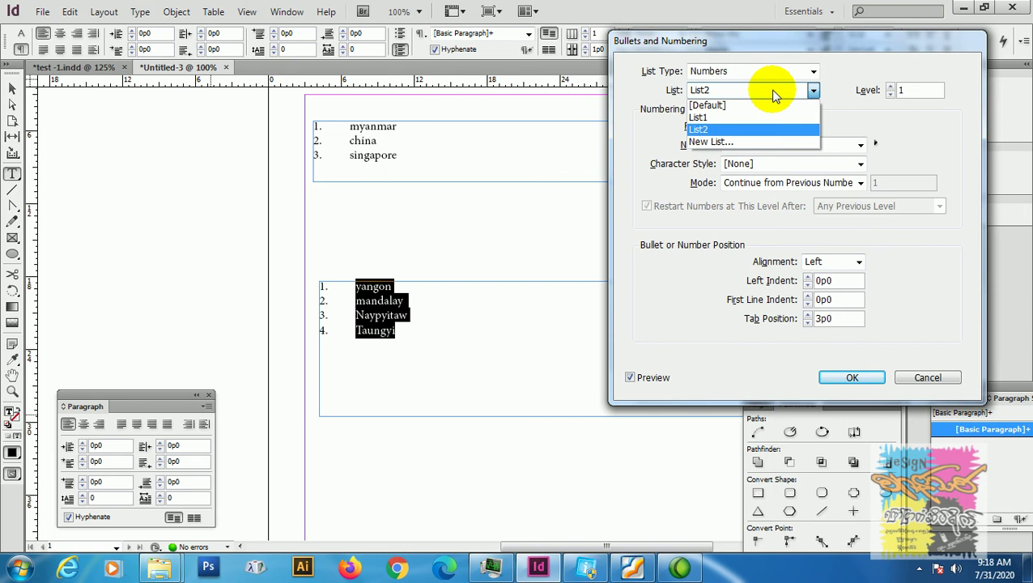
click(753, 131)
click(848, 377)
Check which list the three country names belong to in their numbering settings
click(357, 155)
drag(390, 154, 339, 129)
click(208, 405)
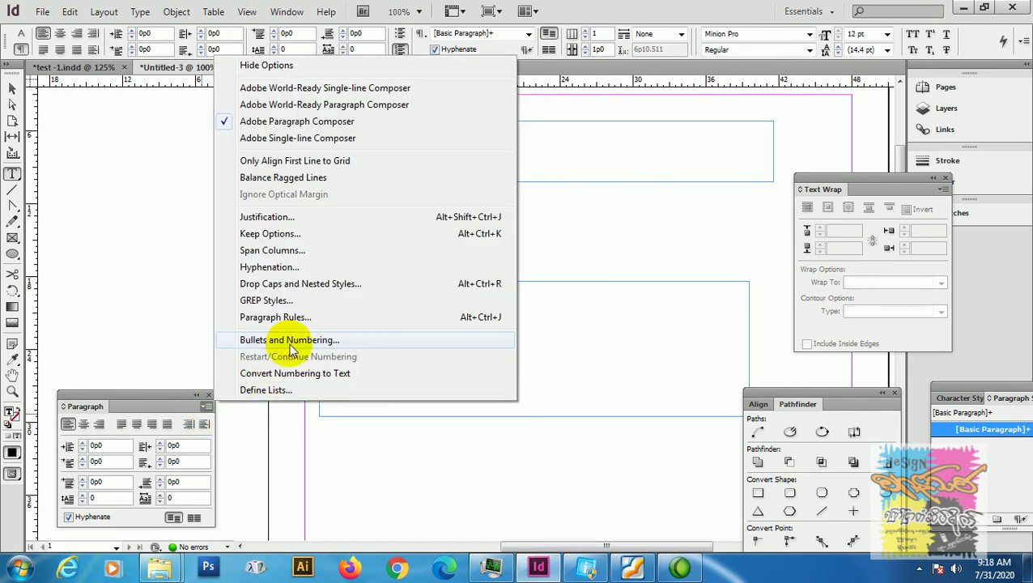
click(278, 341)
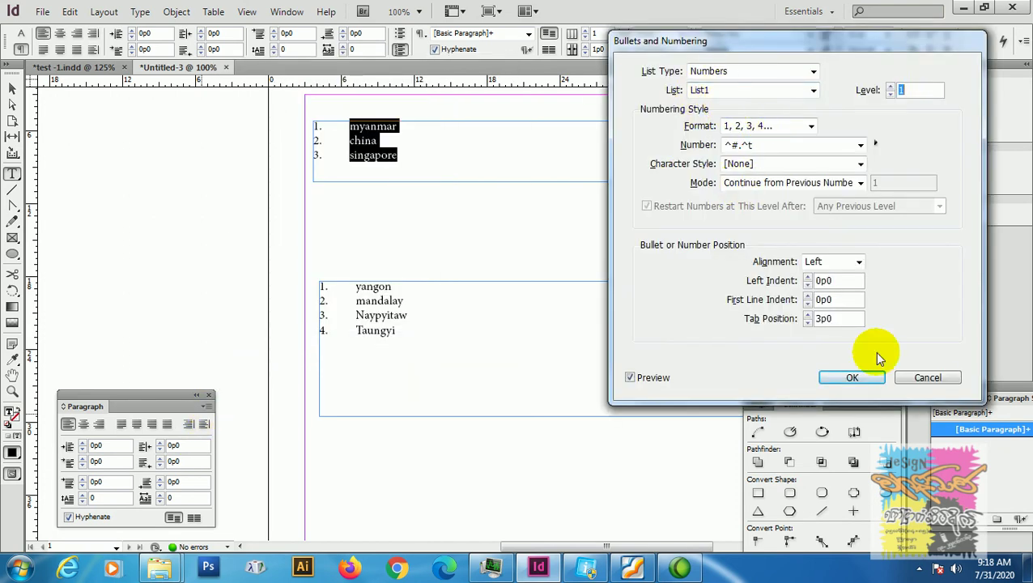
click(929, 378)
Check which list the four city names belong to in their numbering settings
click(413, 330)
drag(414, 329, 354, 280)
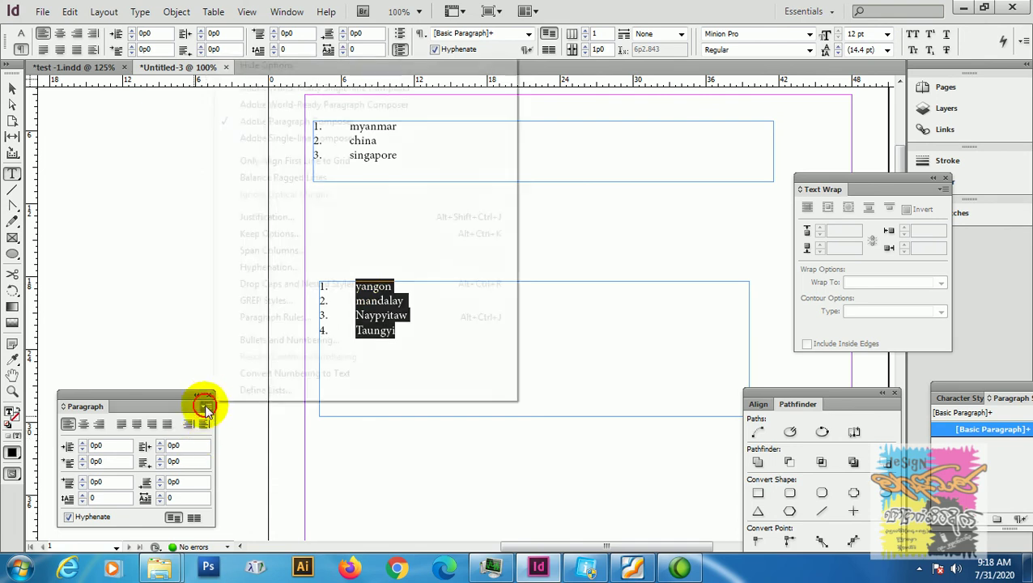
click(207, 405)
click(297, 340)
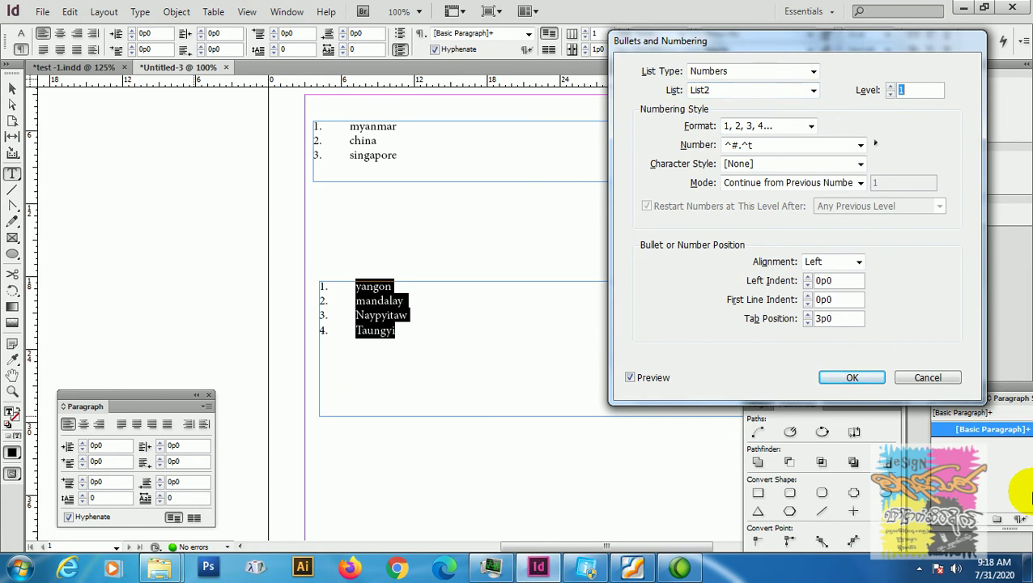
click(919, 377)
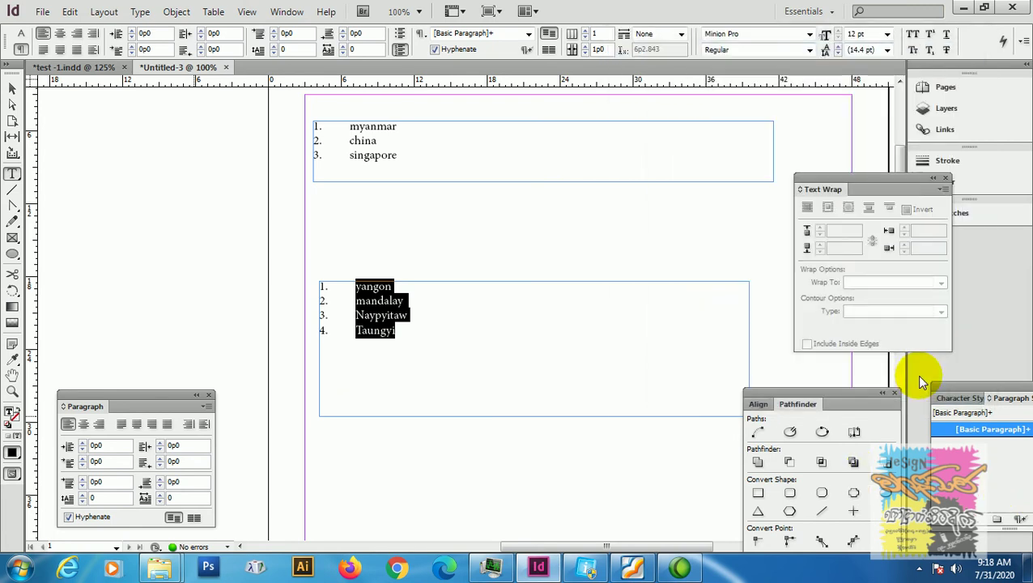
click(12, 88)
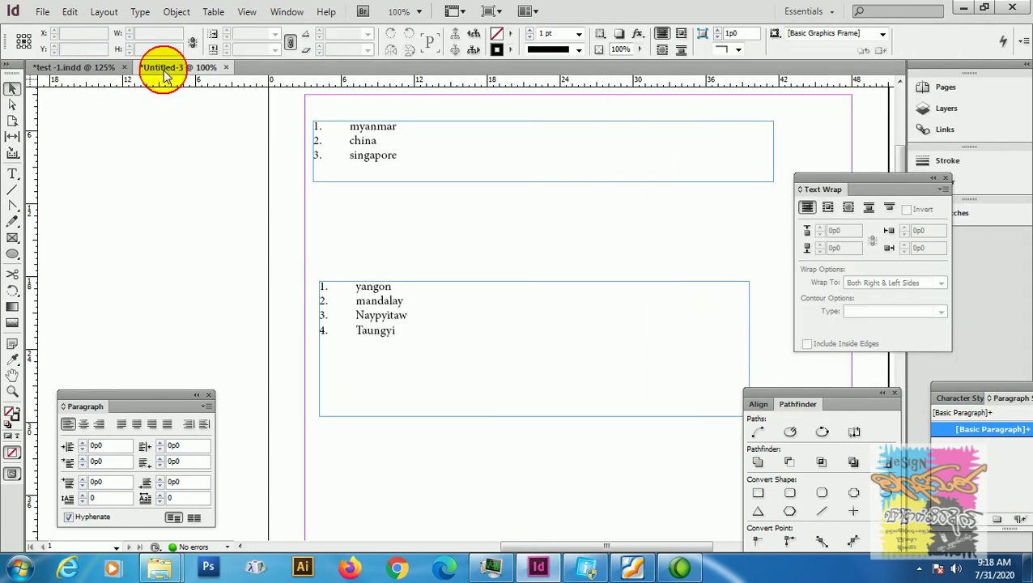
Save the document as zt 1 in My Documents in InDesign CS6 document format
click(40, 11)
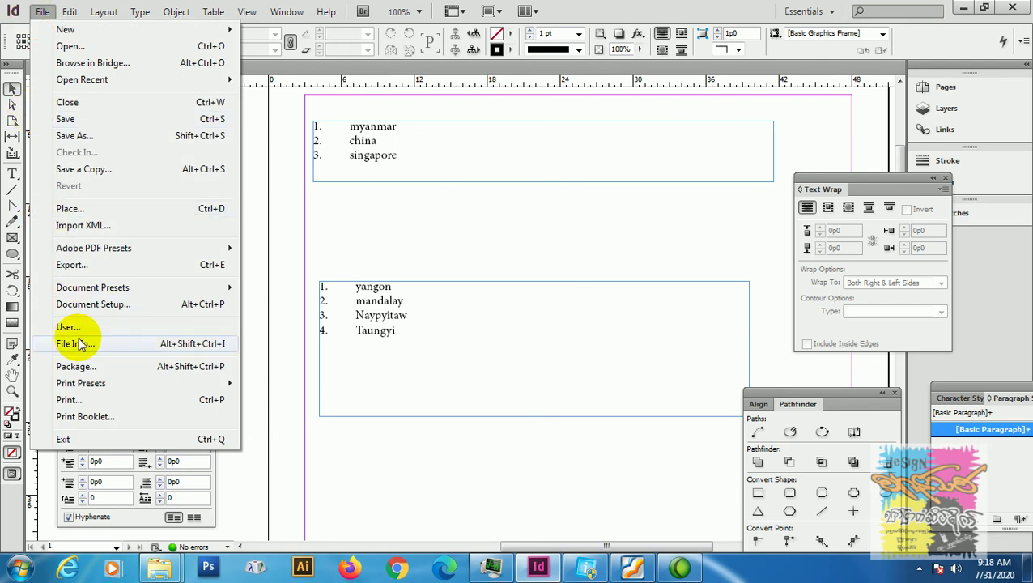
click(101, 120)
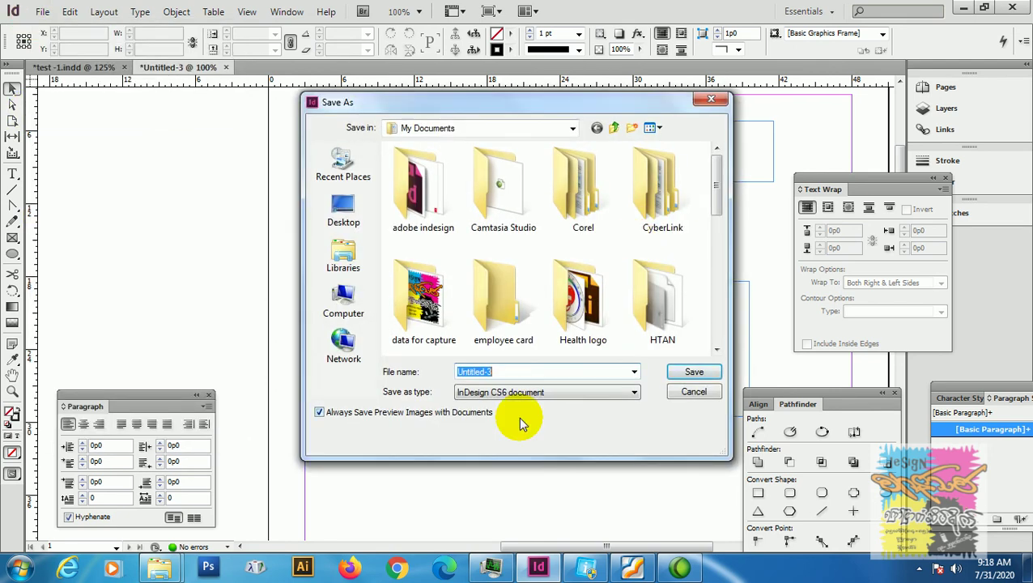
text(zt 1)
click(711, 376)
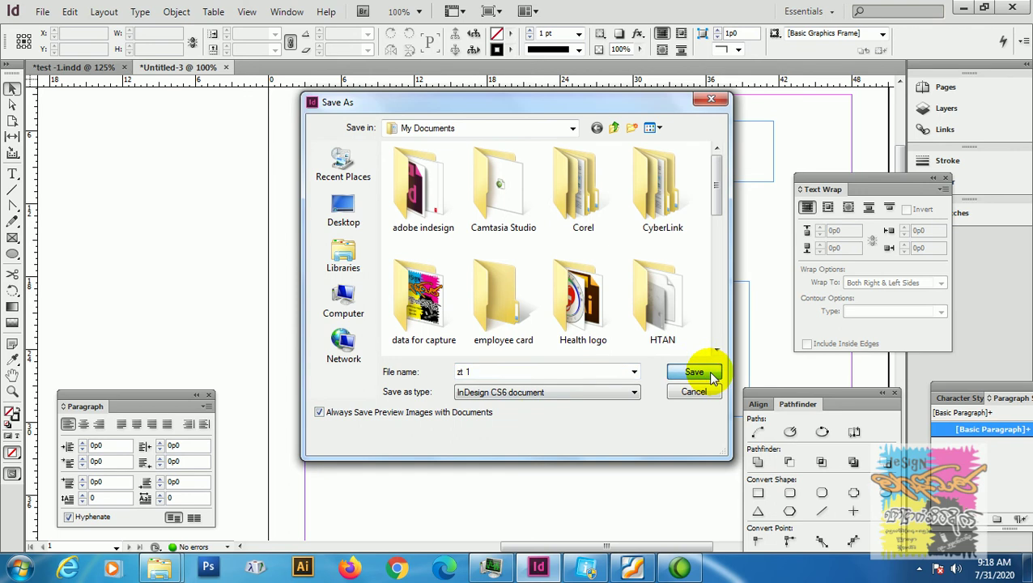
click(694, 373)
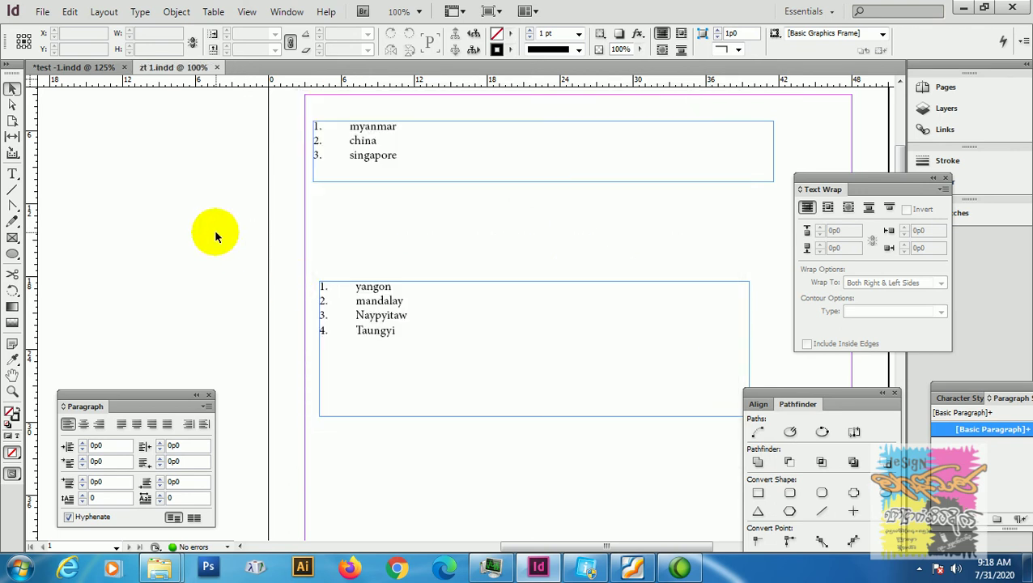
click(348, 163)
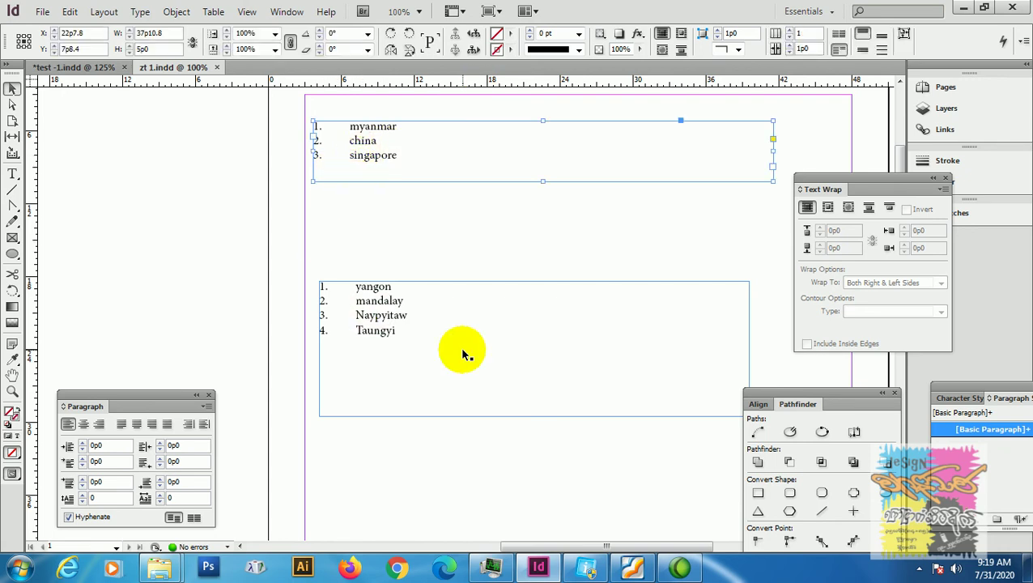
key(Delete)
click(369, 331)
key(Delete)
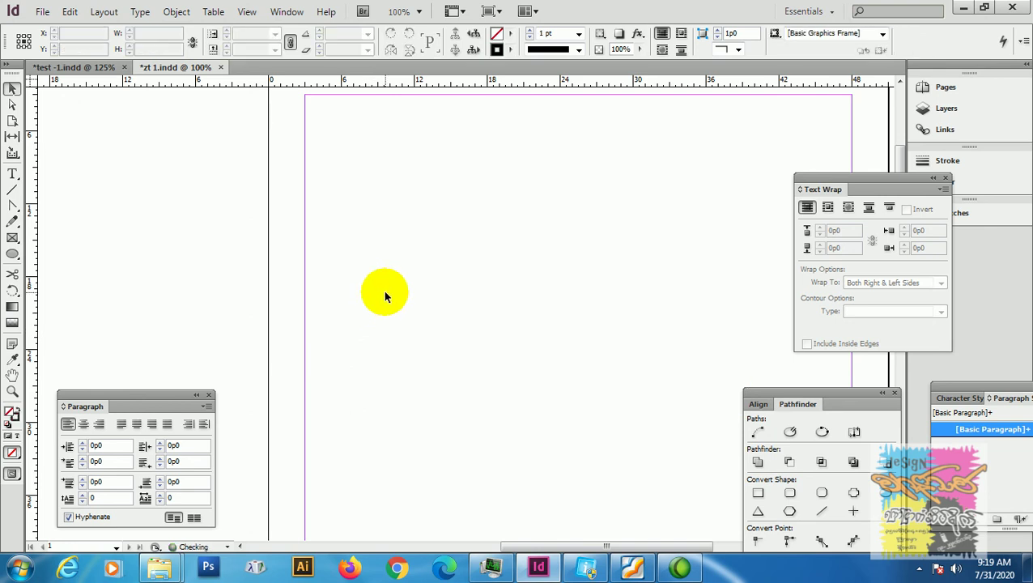
click(12, 173)
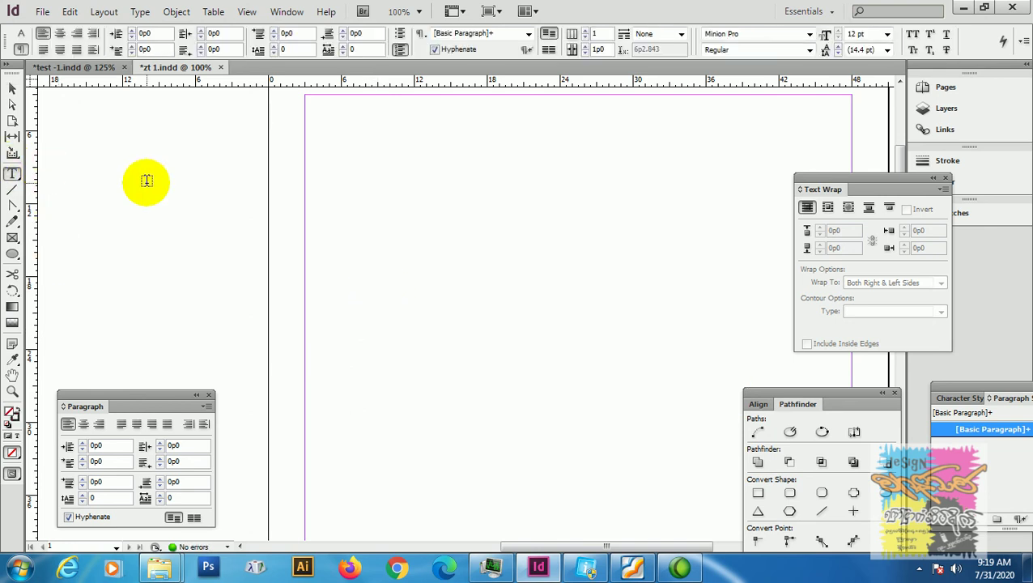
key(ctrl+z)
key(ctrl+z)
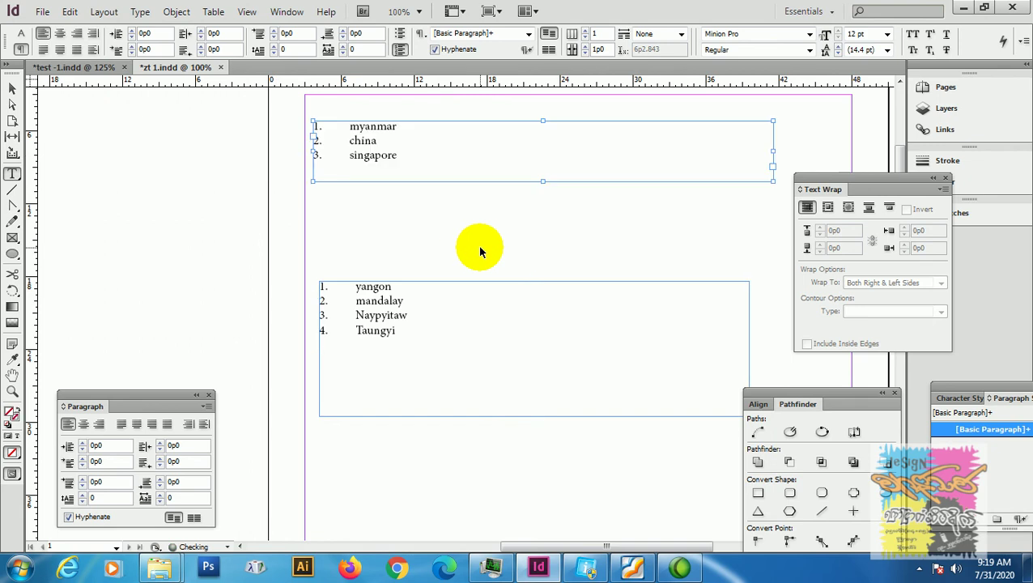
Save the zt 1 document with both lists and close it
key(ctrl+s)
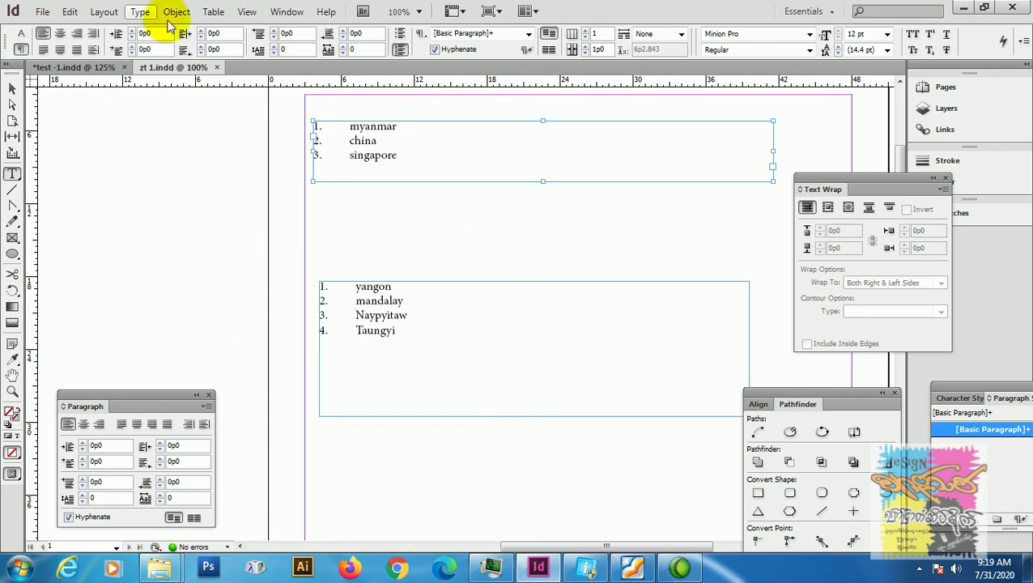
click(217, 68)
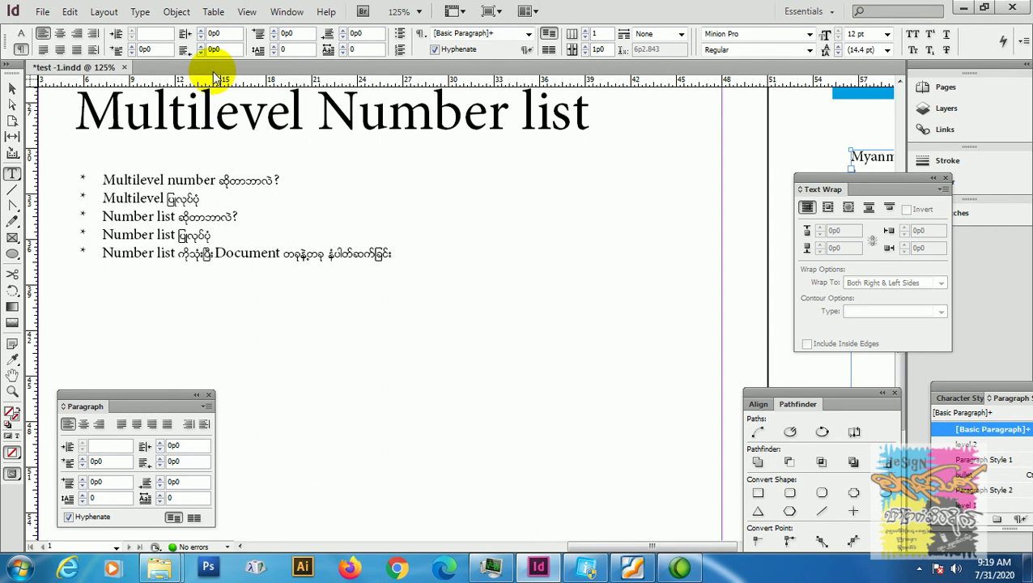
Create a new one-page print document with the default preset and facing pages
click(49, 14)
mouse_move(69, 28)
click(288, 28)
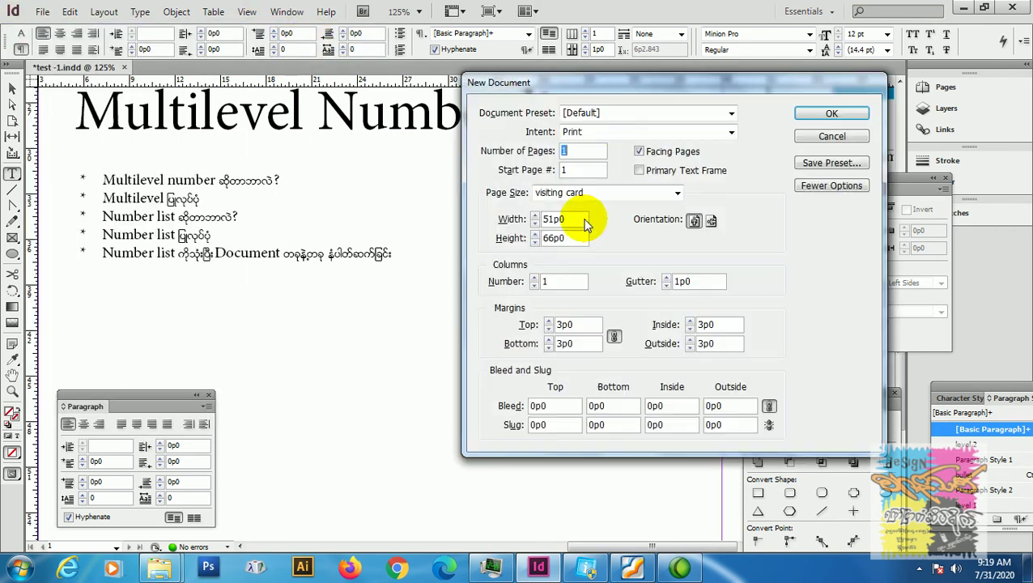
click(842, 115)
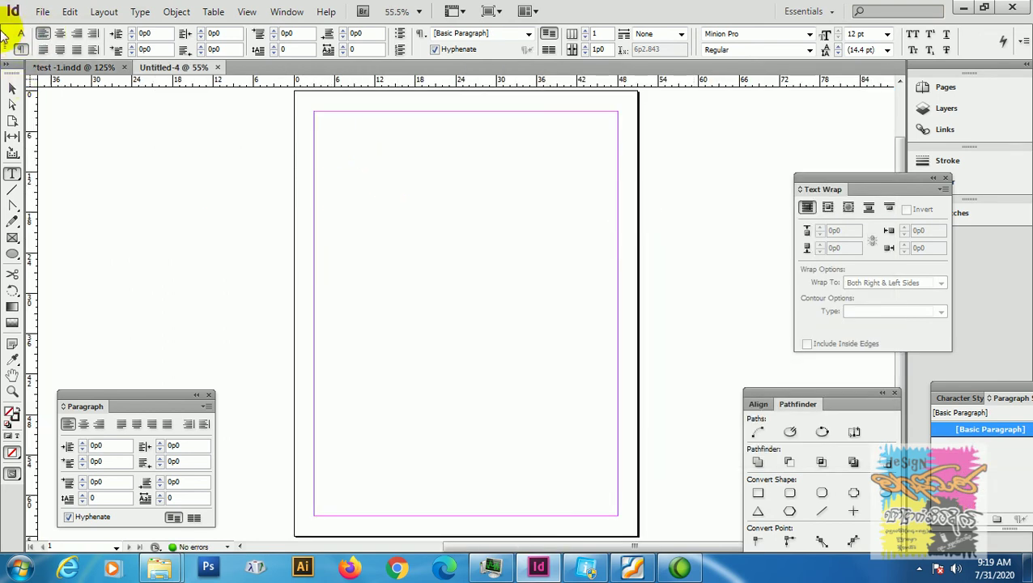
Save the new document as zt 2 in My Documents in InDesign CS6 document format
click(42, 11)
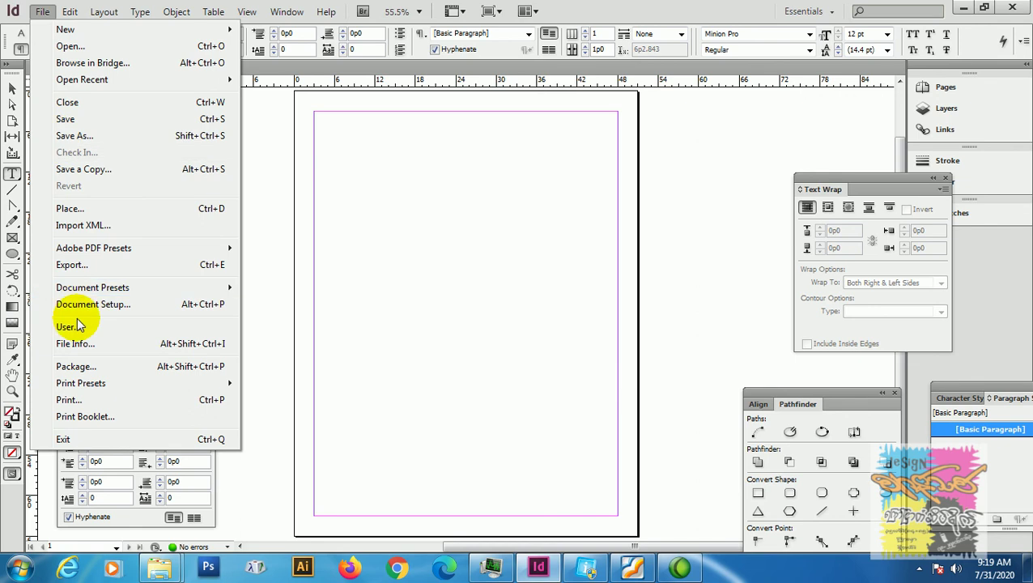
click(76, 136)
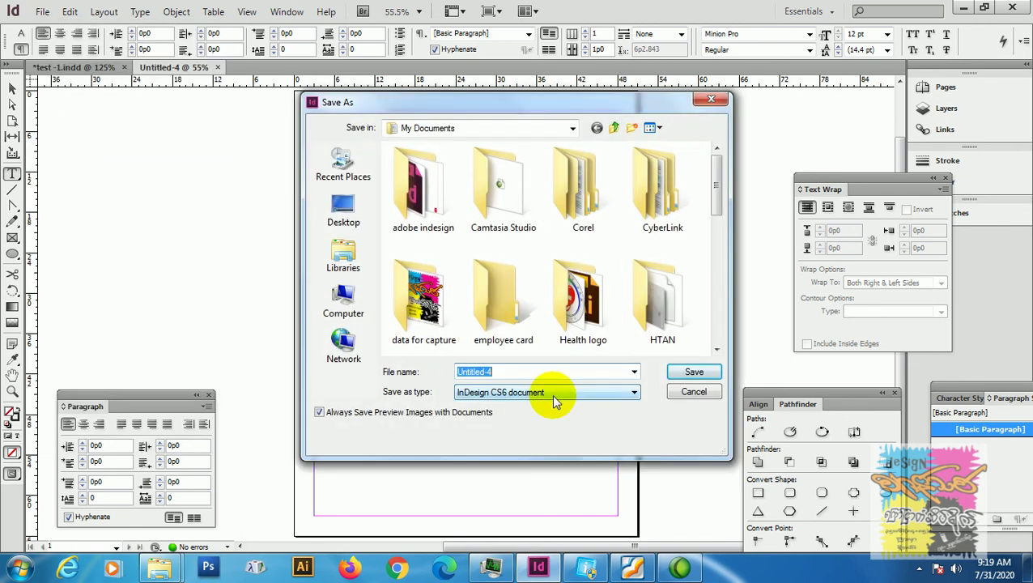
text(zt 2)
click(694, 375)
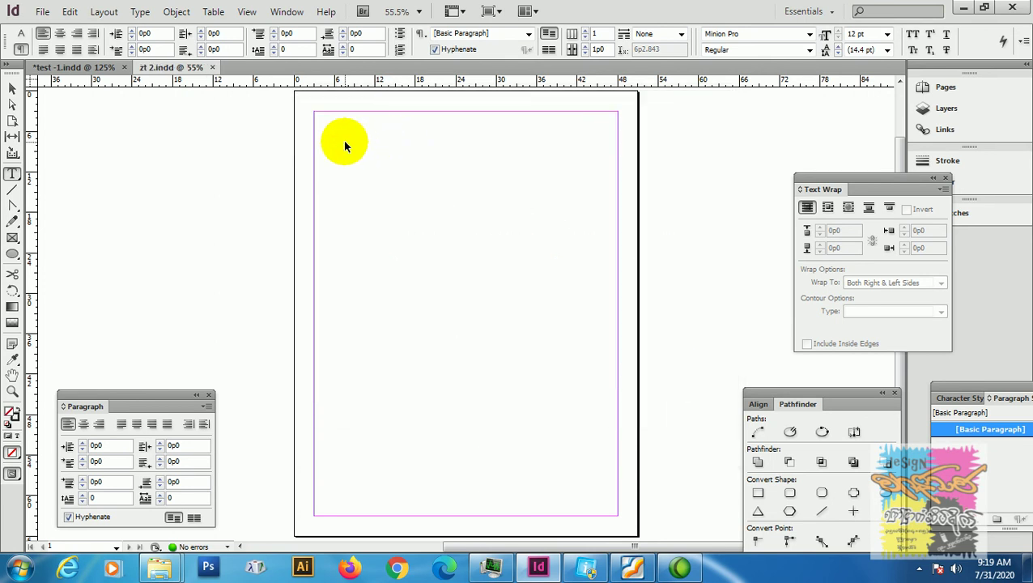
Add a text frame near the page's upper margin listing India, USA and Korea on separate lines, and shorten it to about 4p7 high
key(ctrl+equal)
scroll(293, 136, up, 2)
key(ctrl+equal)
drag(276, 181, 502, 287)
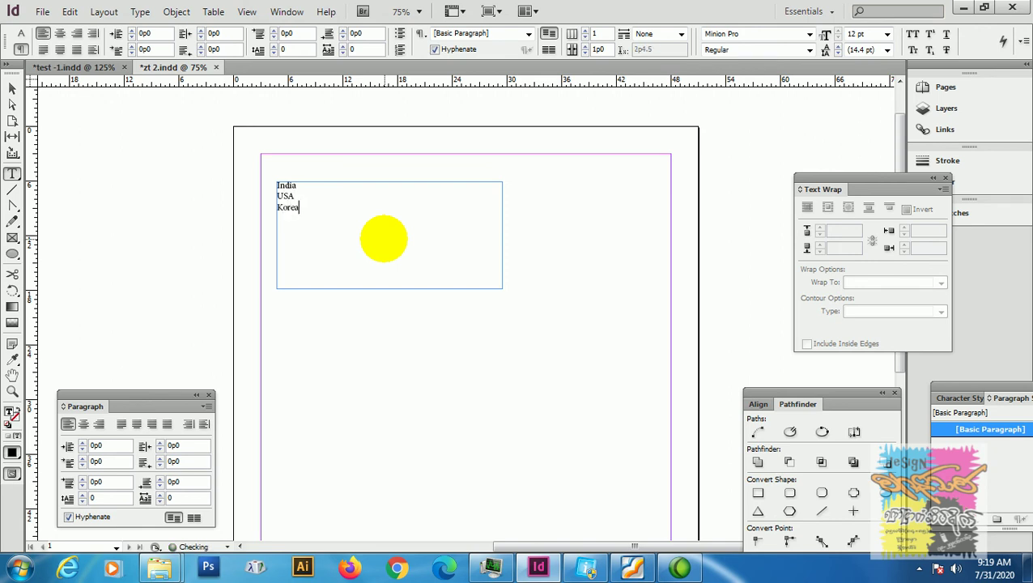
click(12, 87)
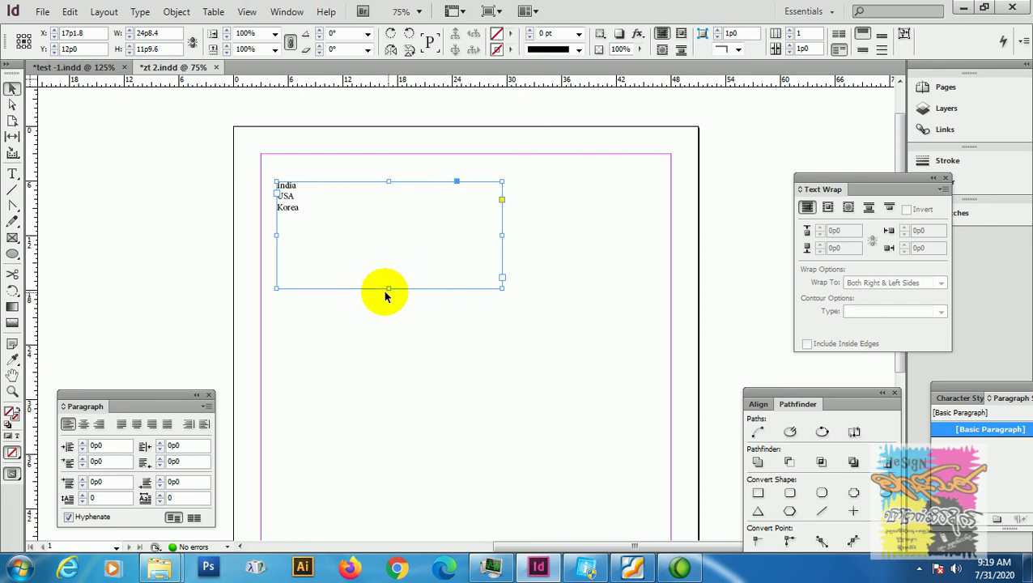
drag(388, 288, 394, 223)
click(541, 268)
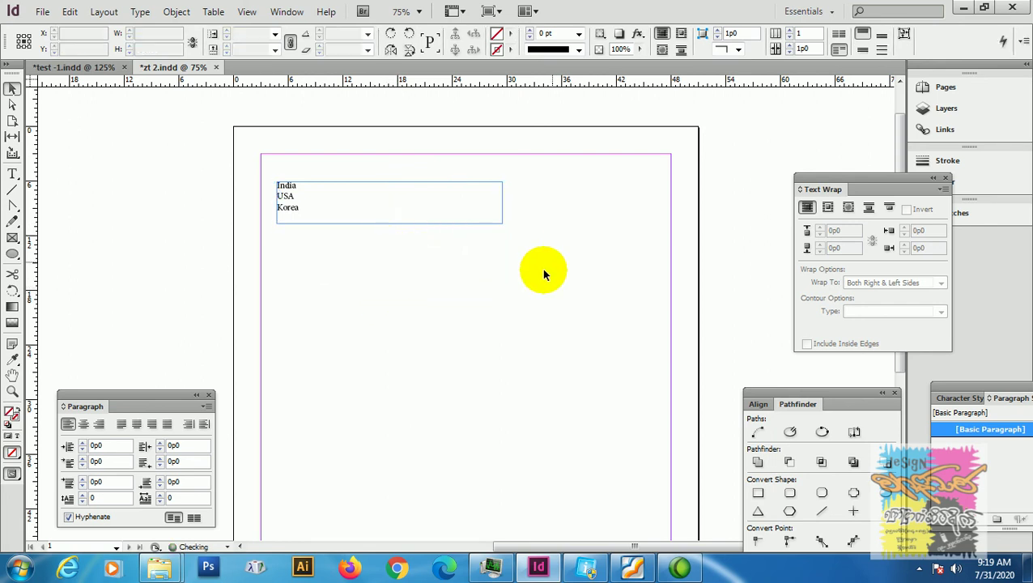
Add a second text frame about 27p11 by 7p6 below the countries, listing Sagaing, Bago and Pyay on separate lines
click(14, 176)
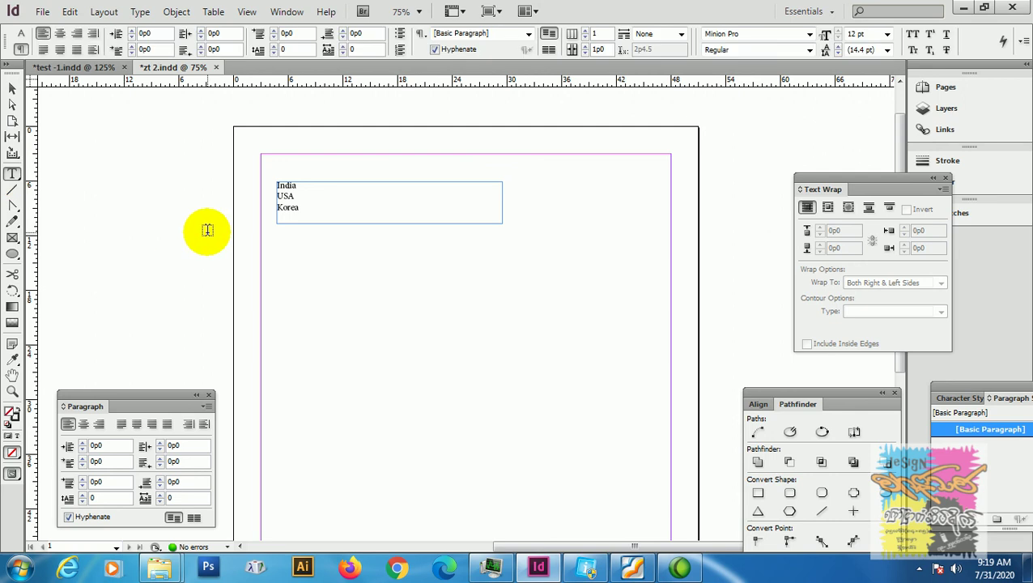
drag(277, 280, 531, 347)
text(Sagaing)
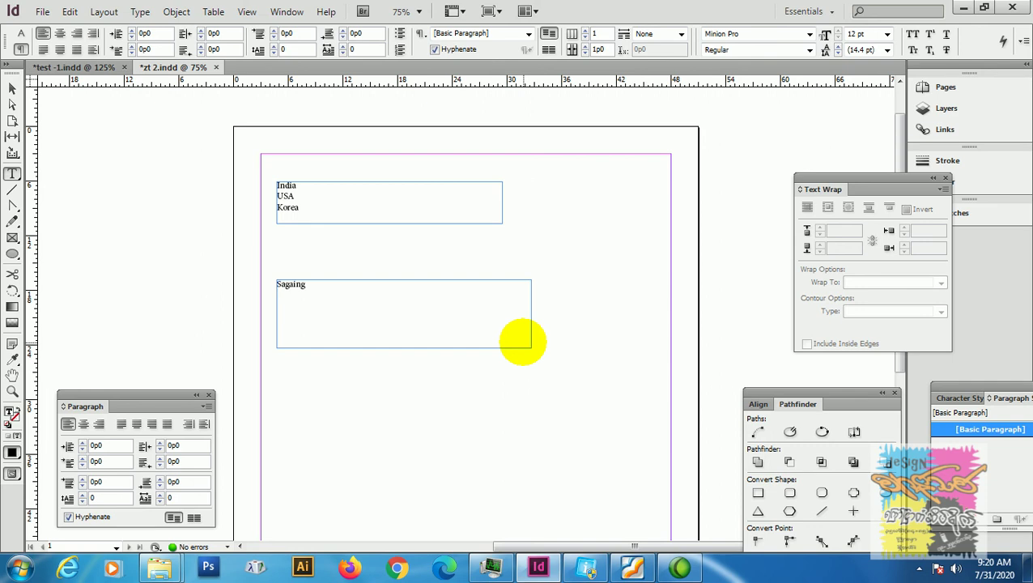
text(V)
click(12, 87)
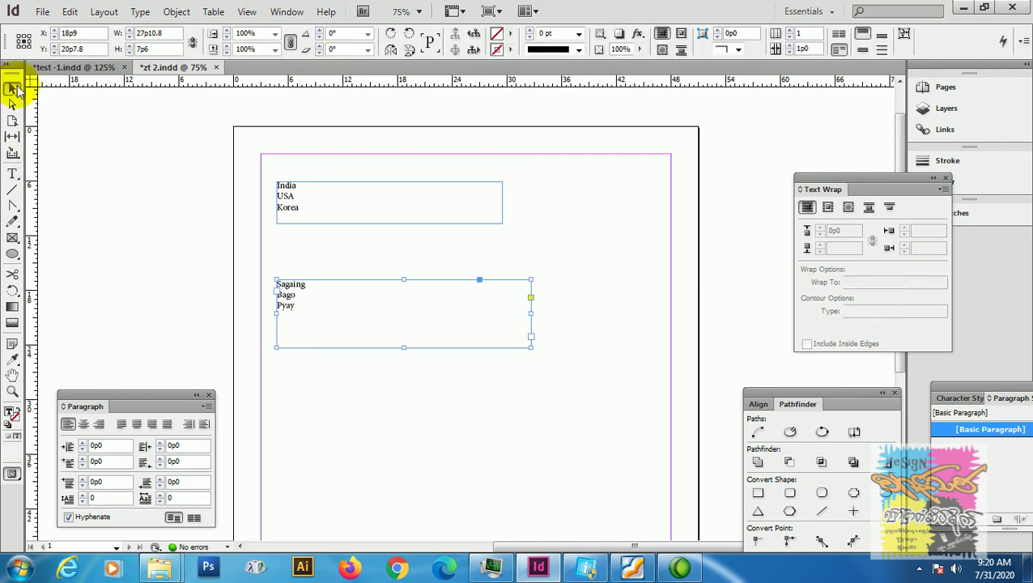
Save the zt 2 document with both text frames and close it
key(ctrl+s)
click(180, 149)
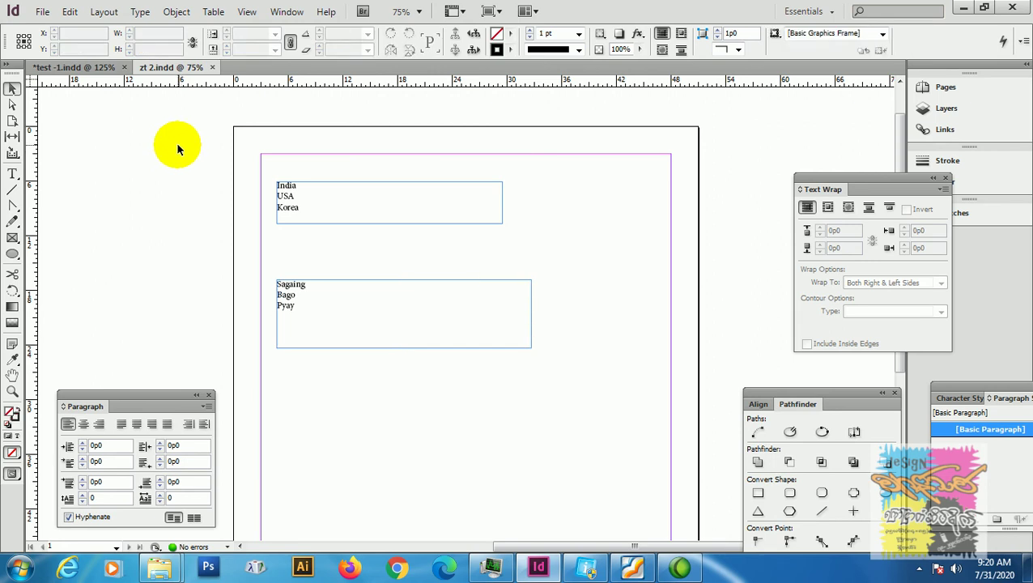
key(ctrl+equal)
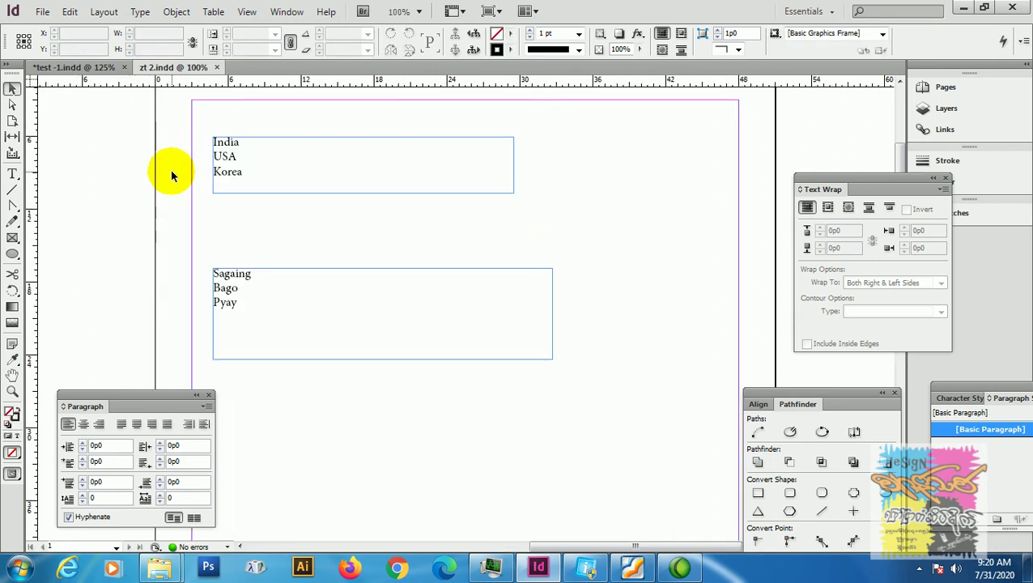
drag(119, 169, 190, 207)
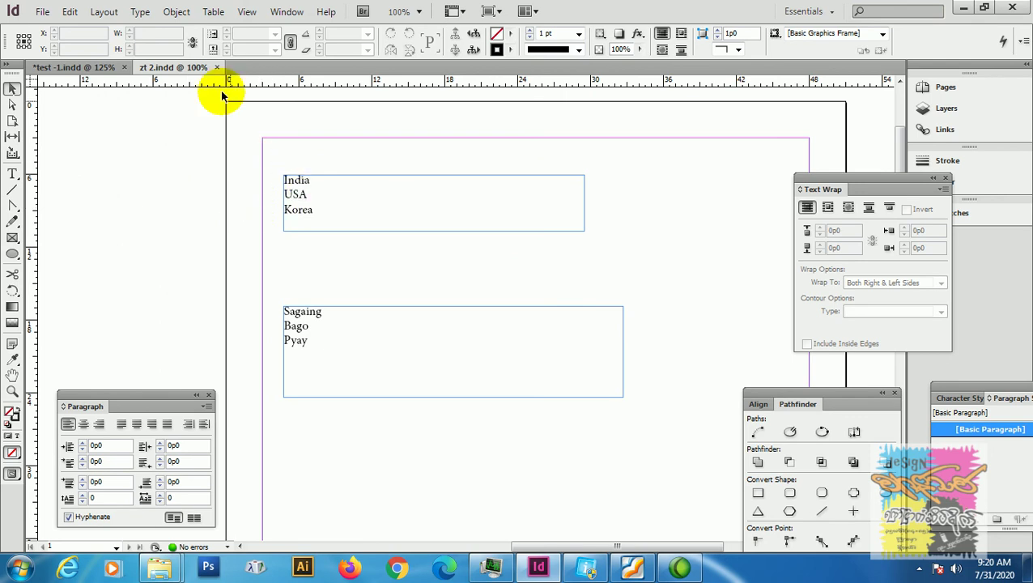
click(217, 67)
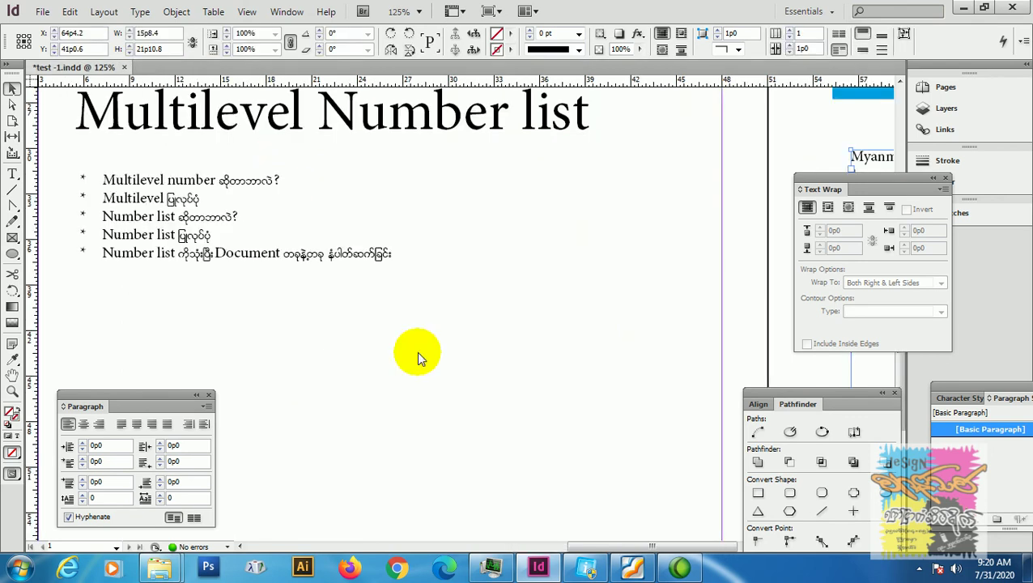
Create a new book file named zt book in My Documents
click(40, 15)
mouse_move(53, 30)
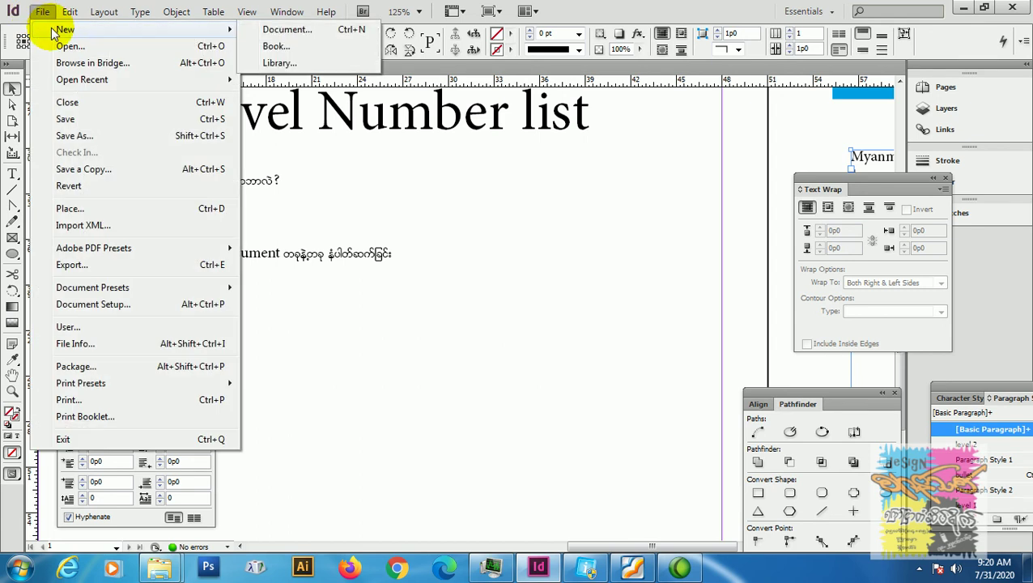
click(336, 51)
drag(713, 215, 741, 368)
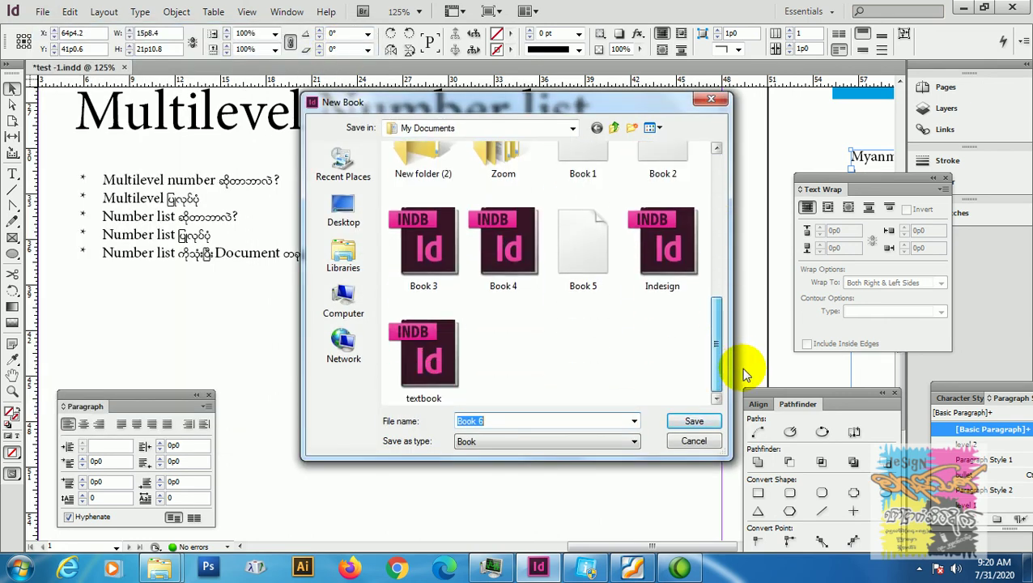
click(477, 423)
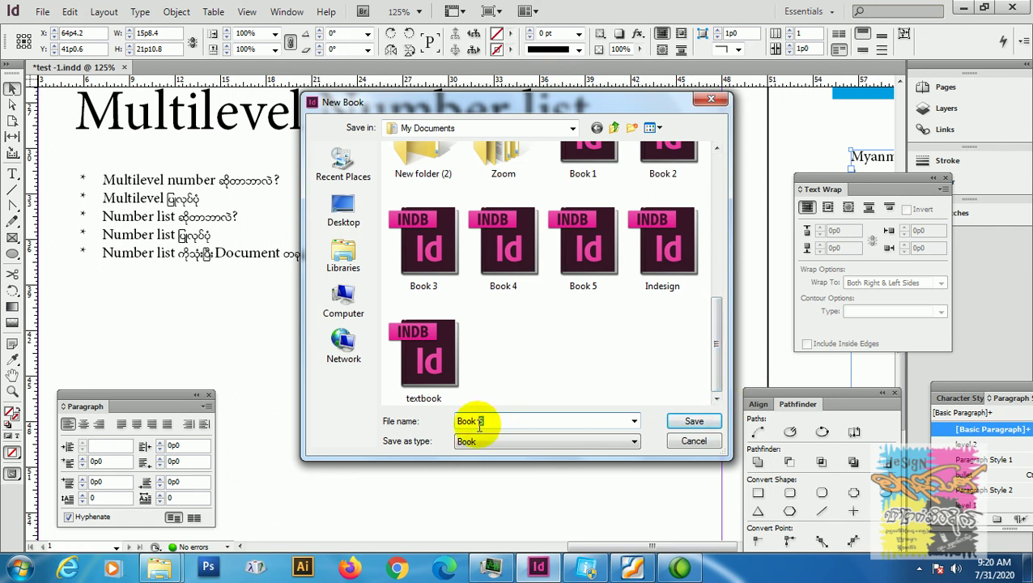
drag(479, 427, 428, 429)
text(z)
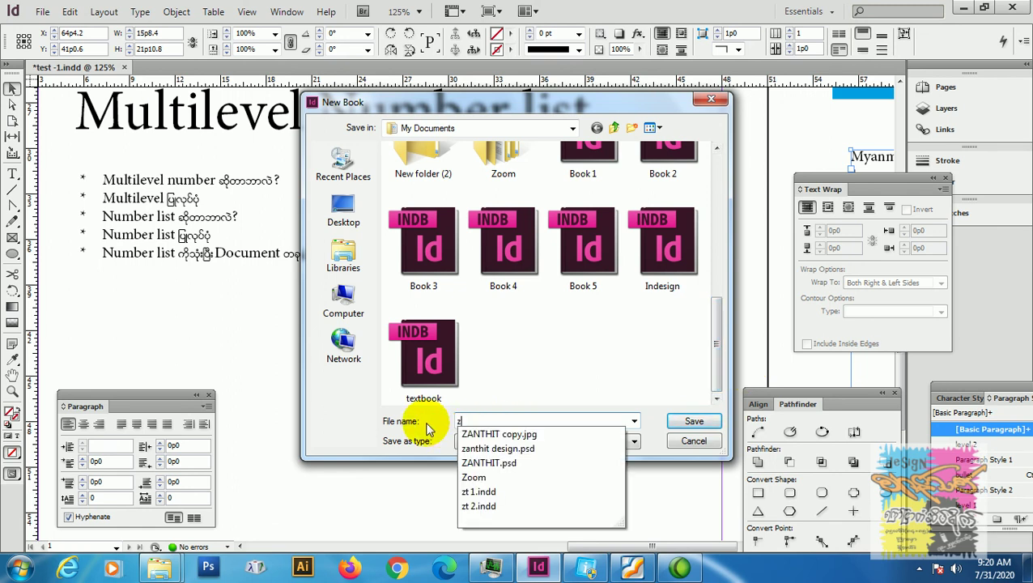
text(t book)
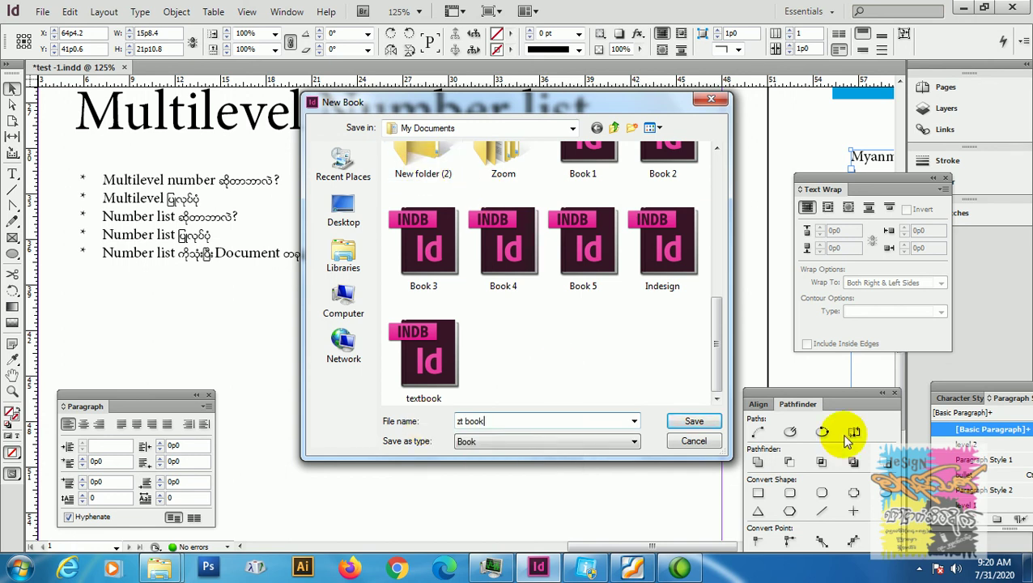
click(694, 424)
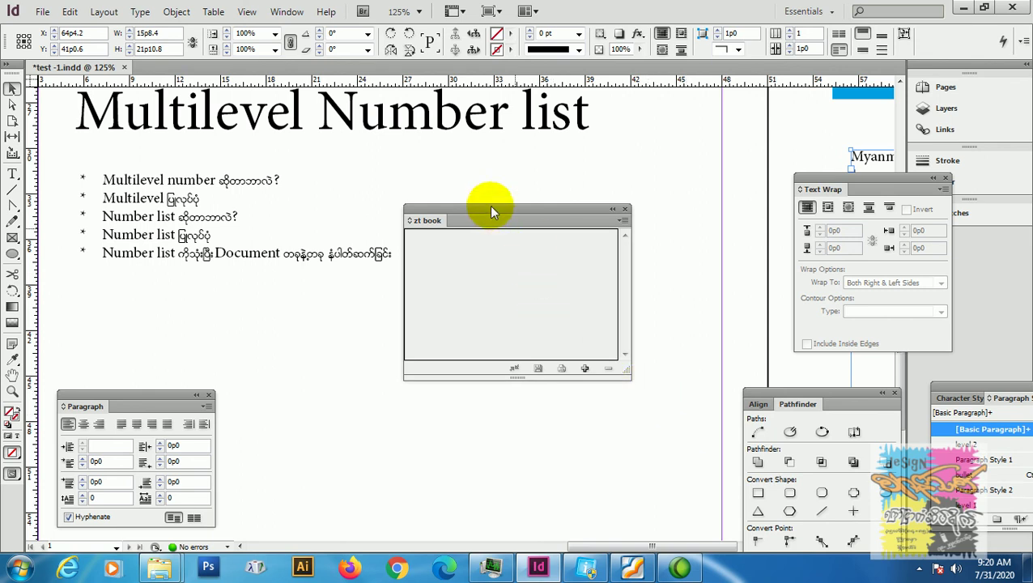
drag(490, 209, 486, 183)
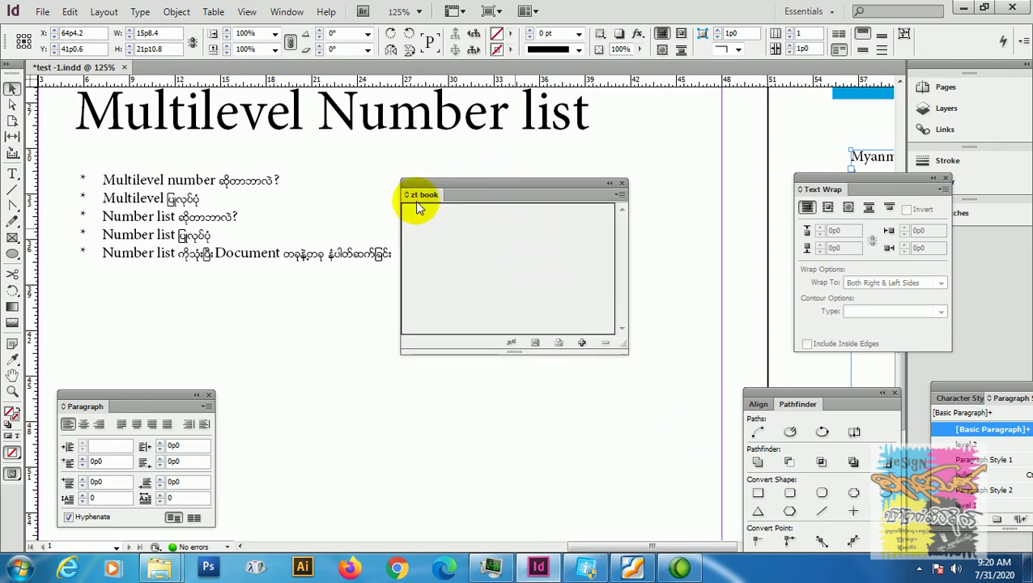
Add the zt 1 and zt 2 documents from My Documents to zt book
click(583, 344)
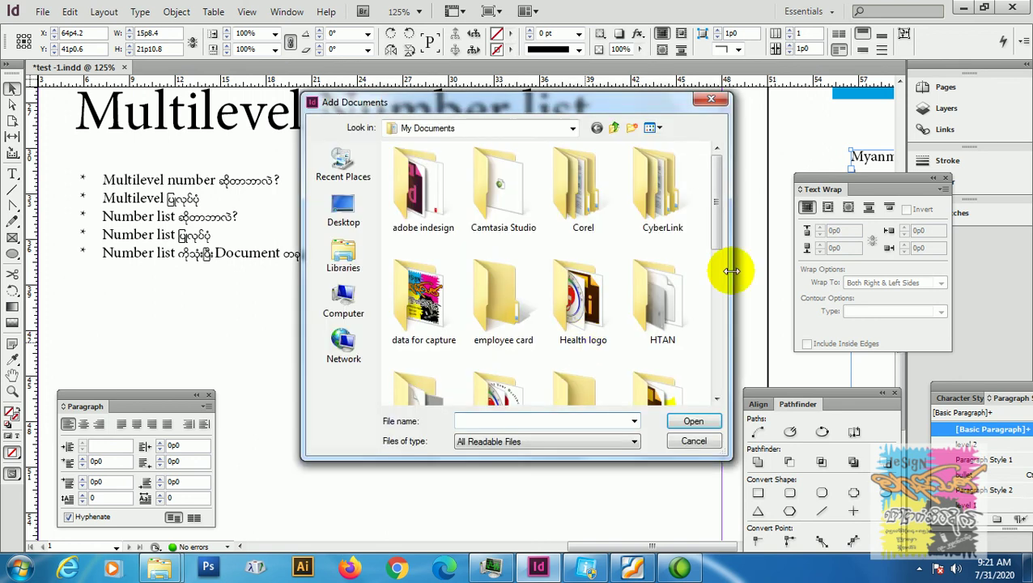
drag(715, 235, 717, 393)
click(571, 354)
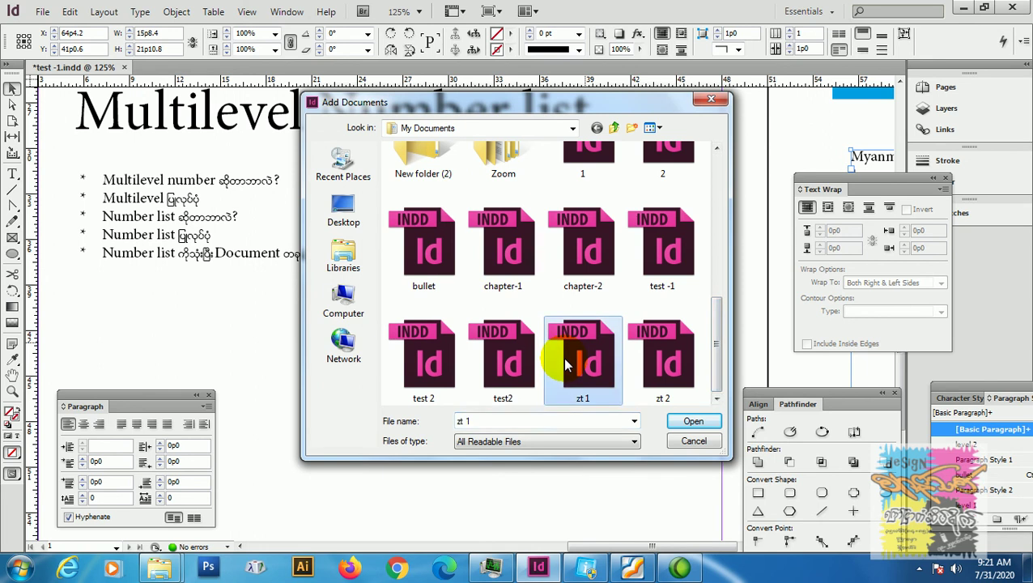
shift+click(672, 368)
click(686, 422)
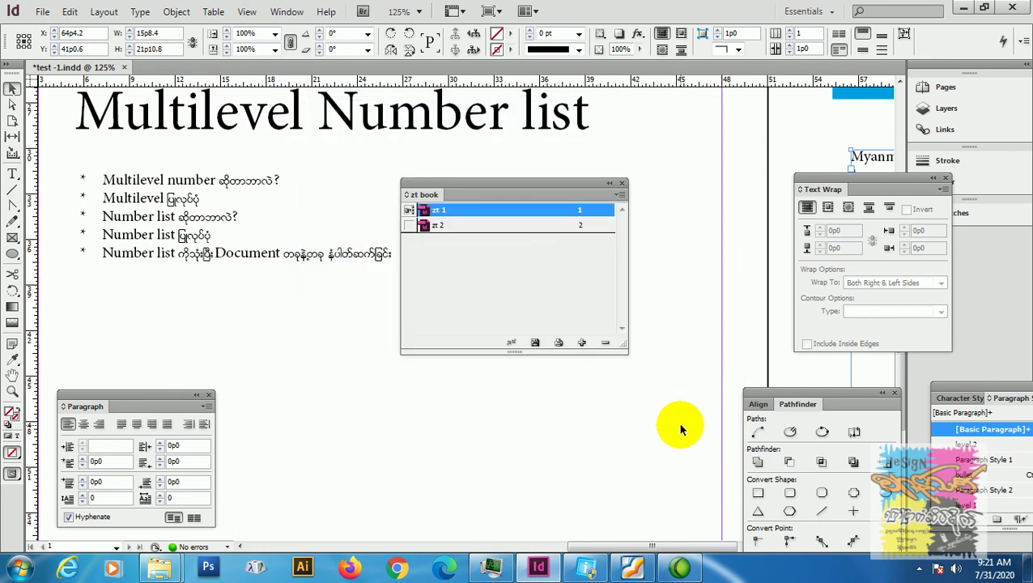
click(442, 258)
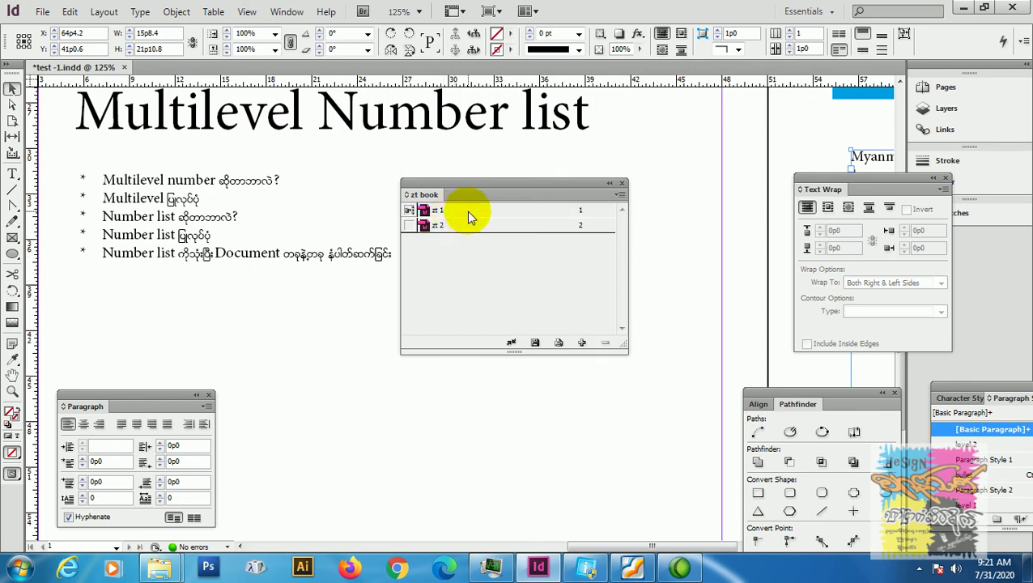
Open the zt 1 and zt 2 documents from zt book, moving the book window clear of the text frames
click(468, 212)
double_click(469, 214)
drag(482, 183, 142, 135)
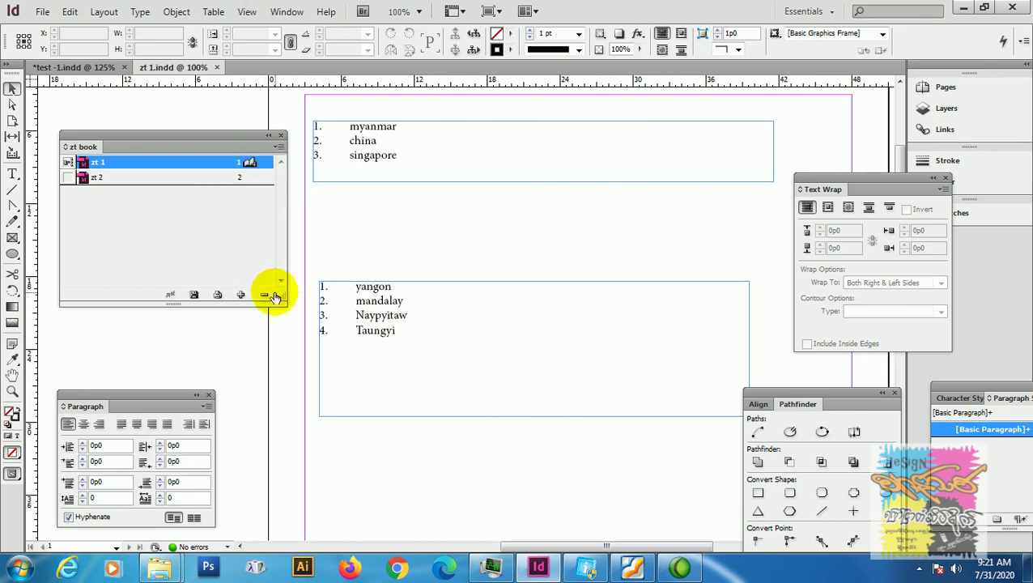
click(134, 183)
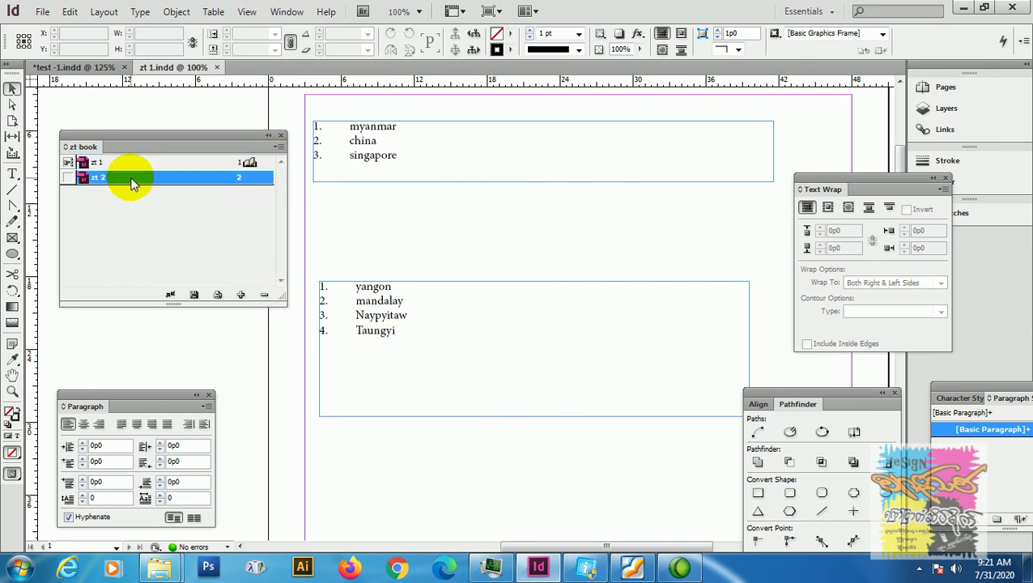
double_click(134, 183)
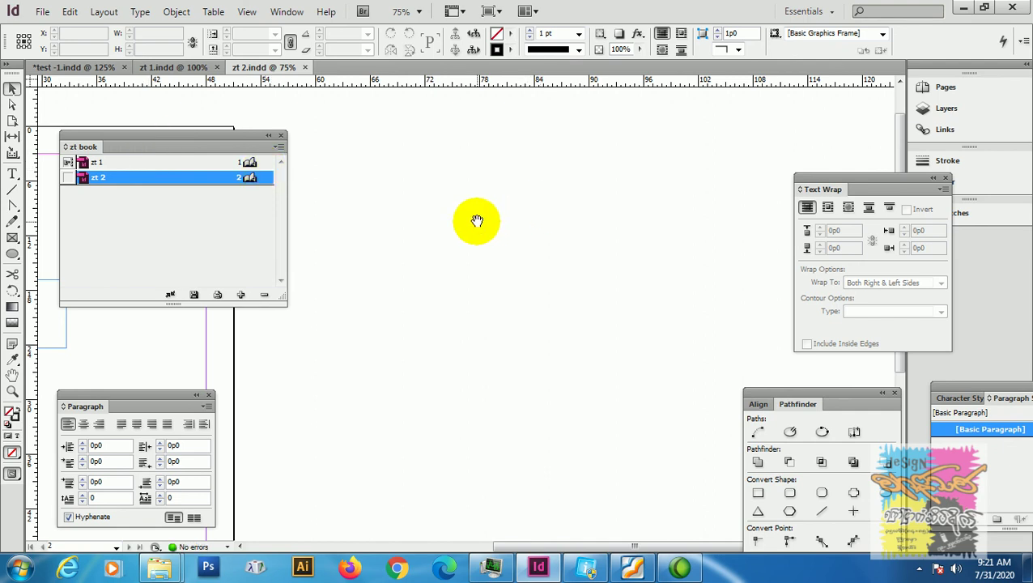
scroll(477, 220, left, 8)
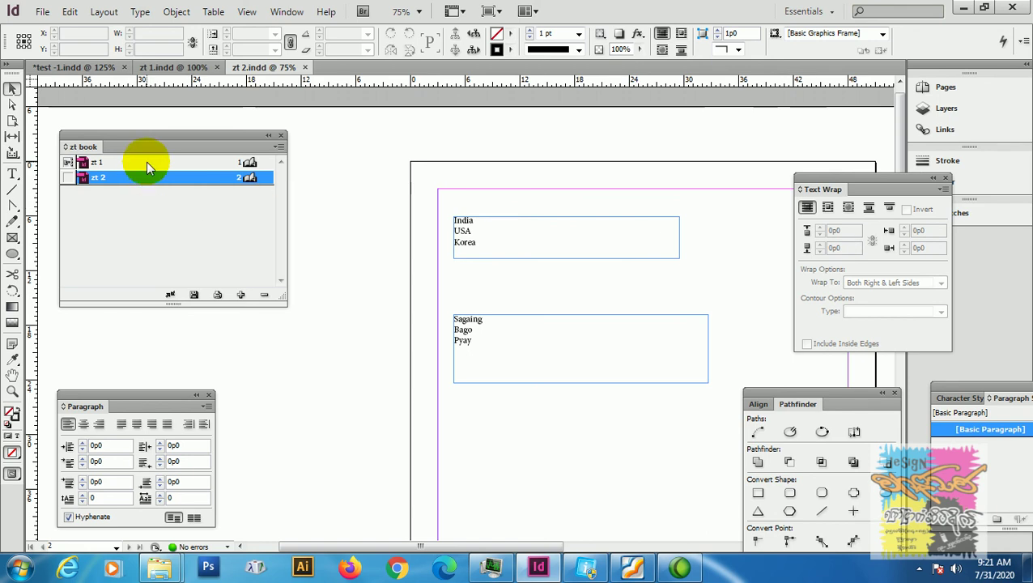
Load the list definitions from the zt 1 document in My Documents into zt 2
click(474, 246)
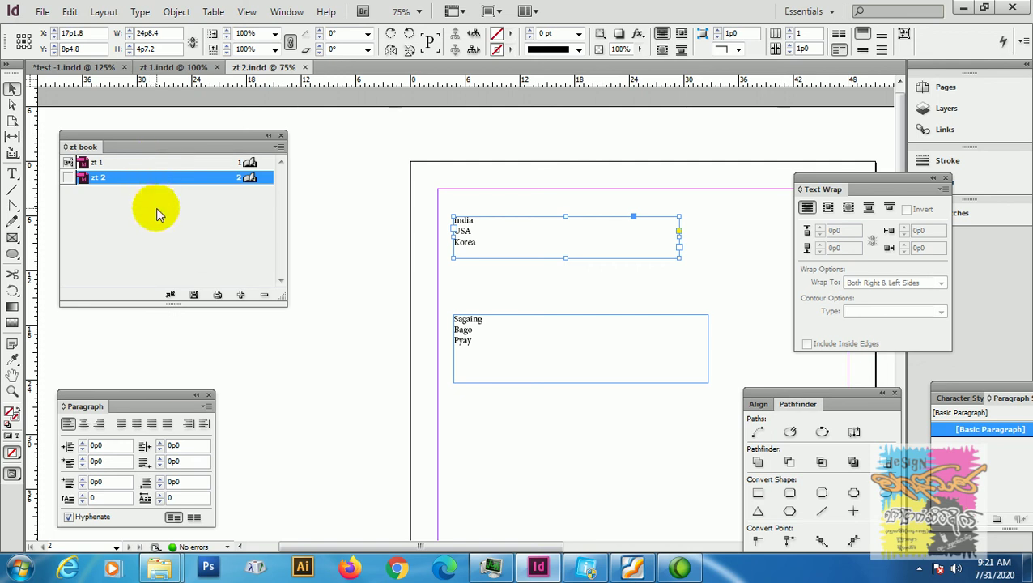
click(207, 407)
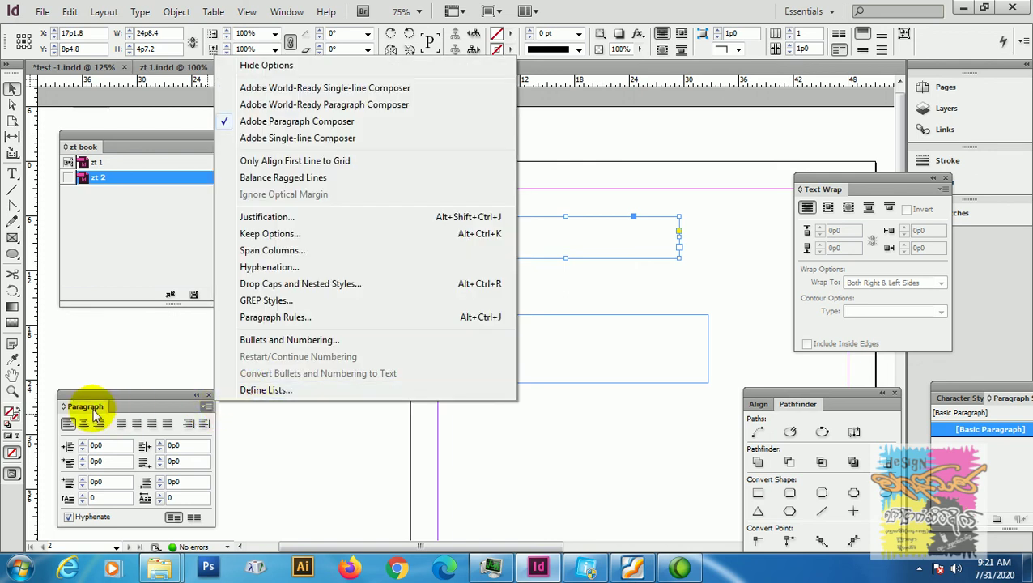
click(251, 394)
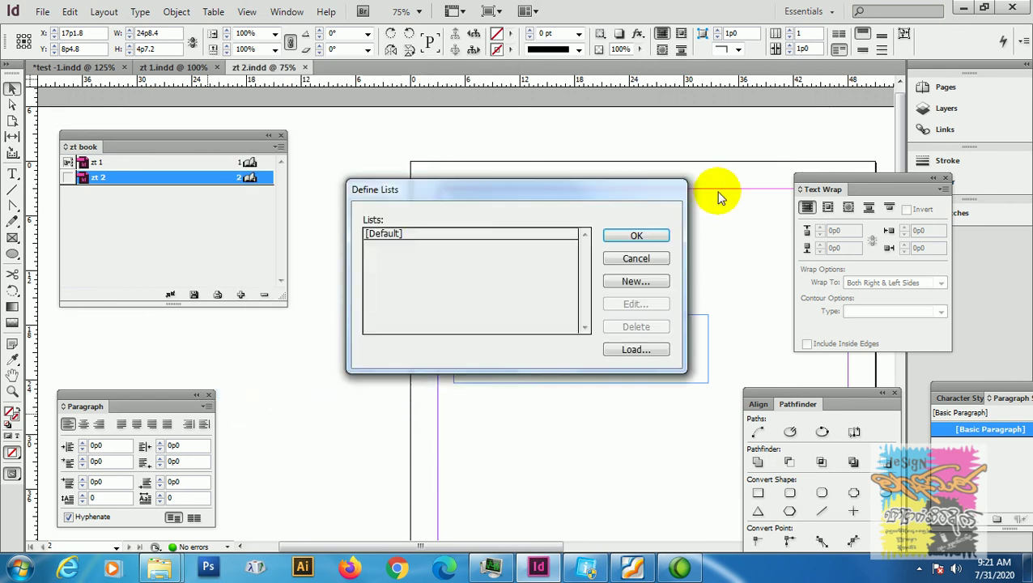
click(636, 349)
drag(719, 235, 726, 419)
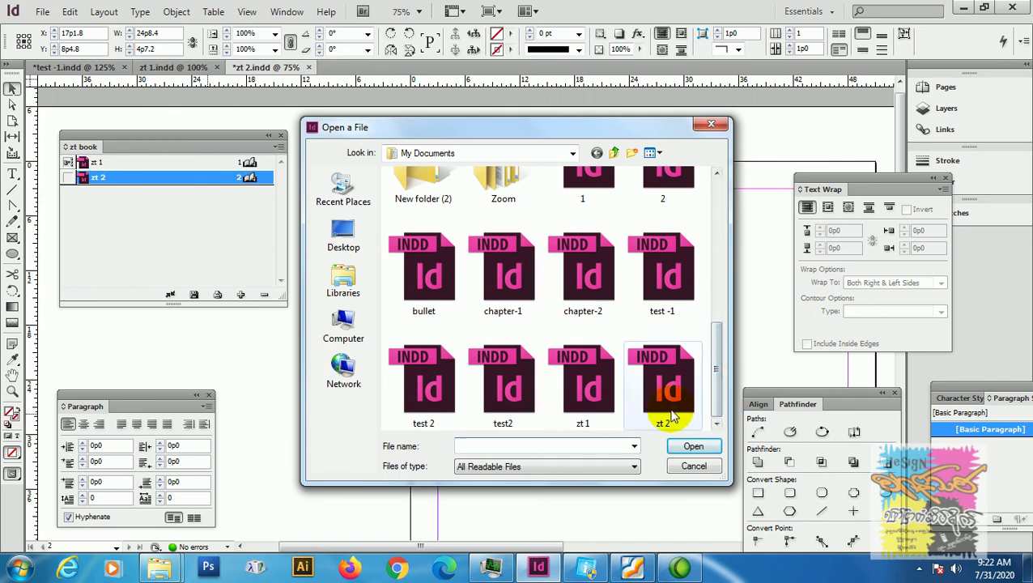
click(597, 405)
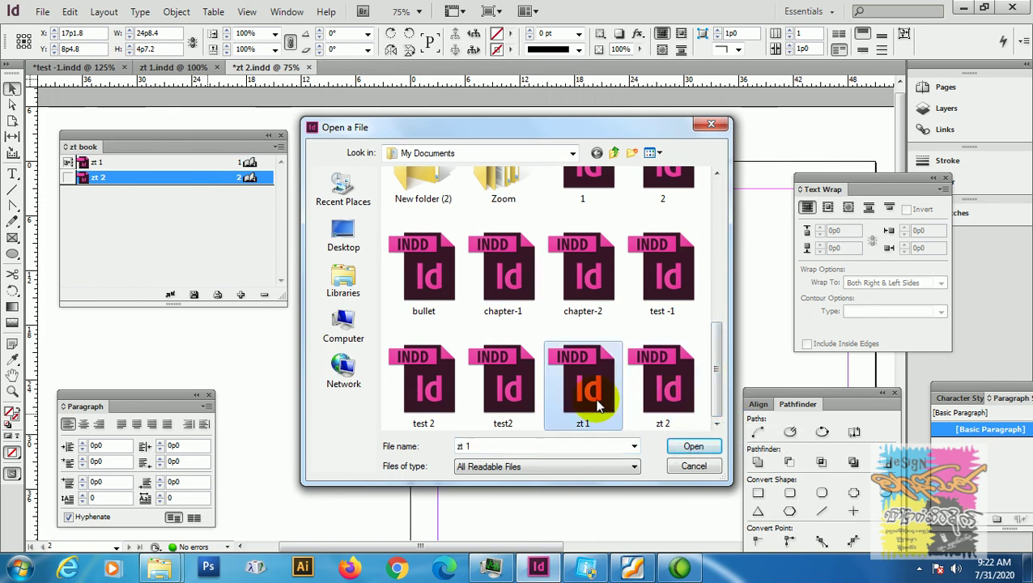
click(688, 450)
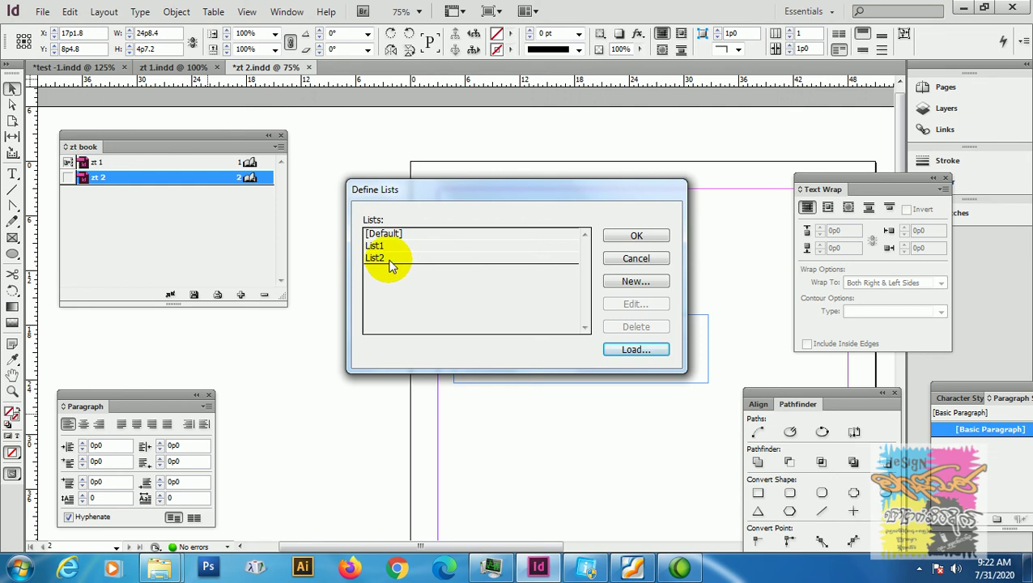
click(640, 236)
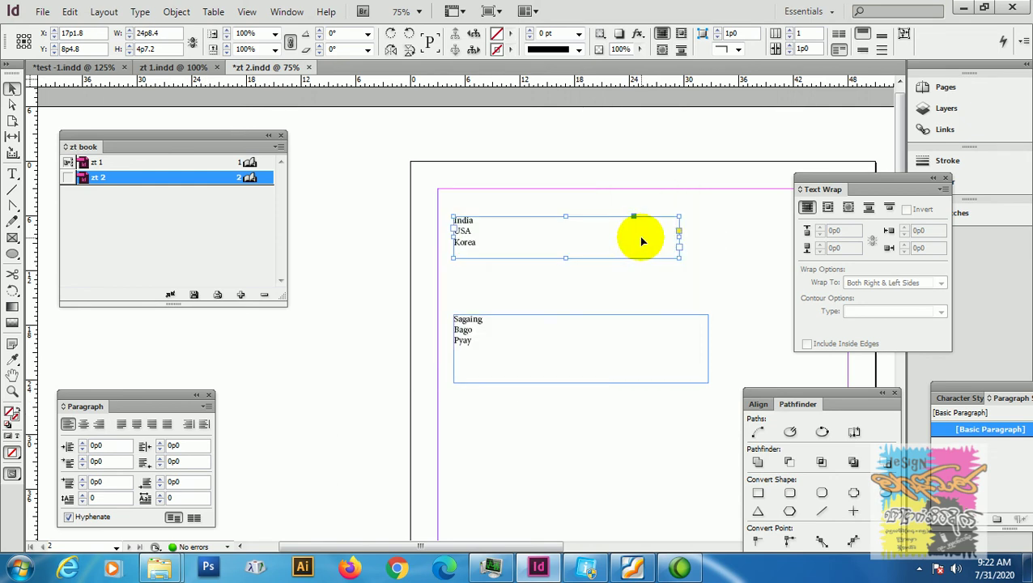
Format the India, USA and Korea paragraphs in zt 2 as a numbered list using List1
double_click(461, 235)
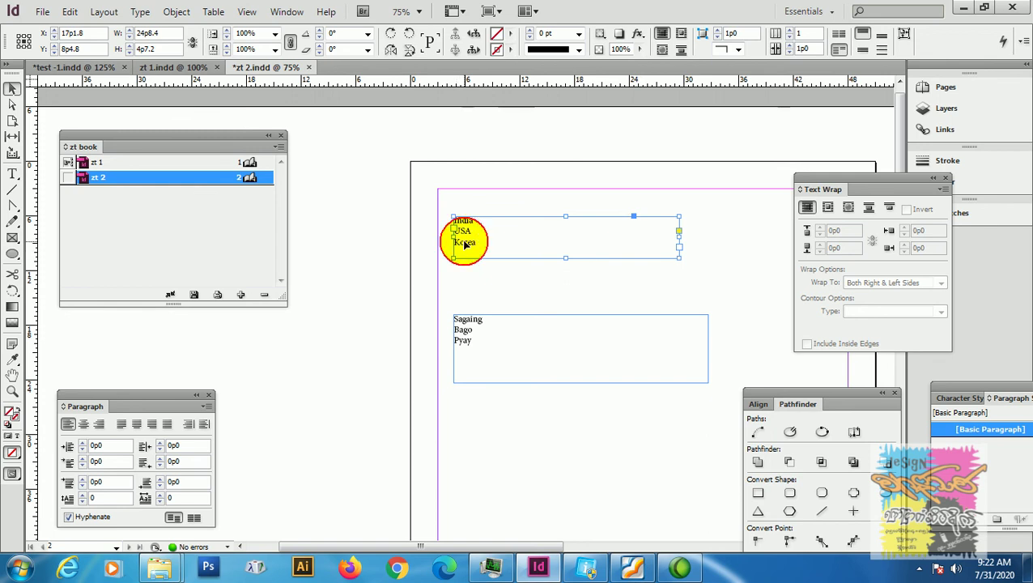
click(478, 241)
drag(478, 241, 452, 215)
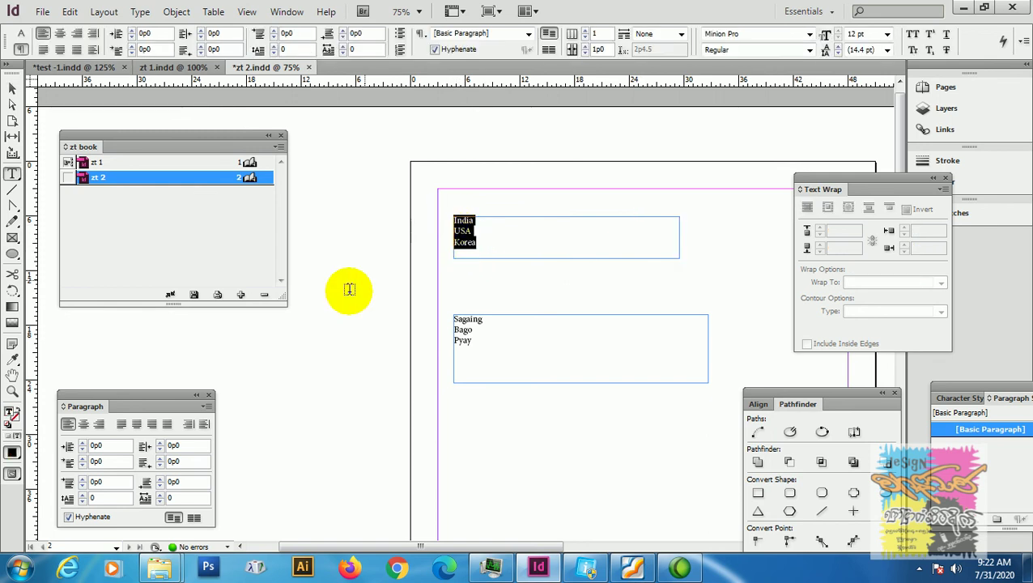
click(208, 405)
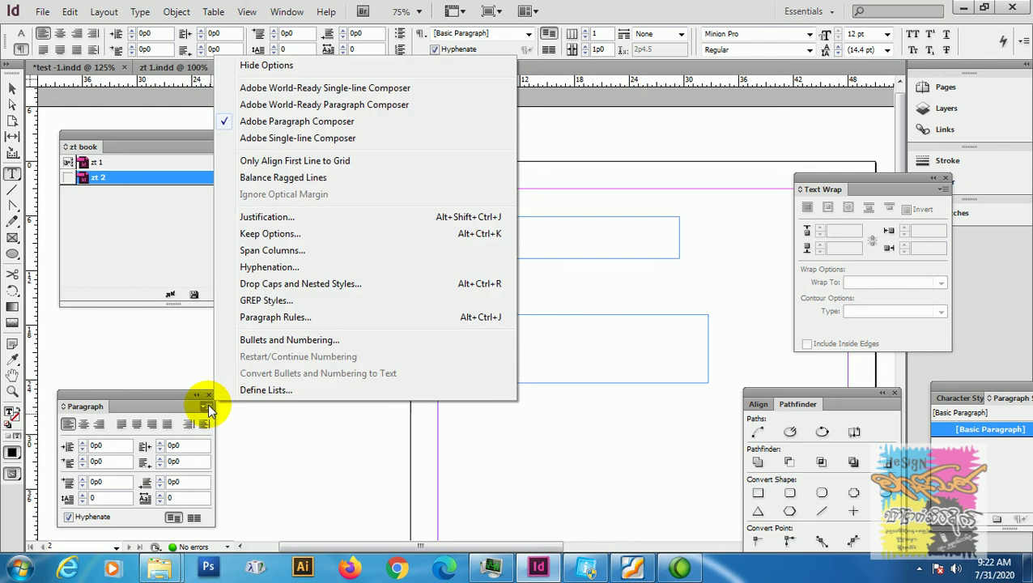
click(293, 344)
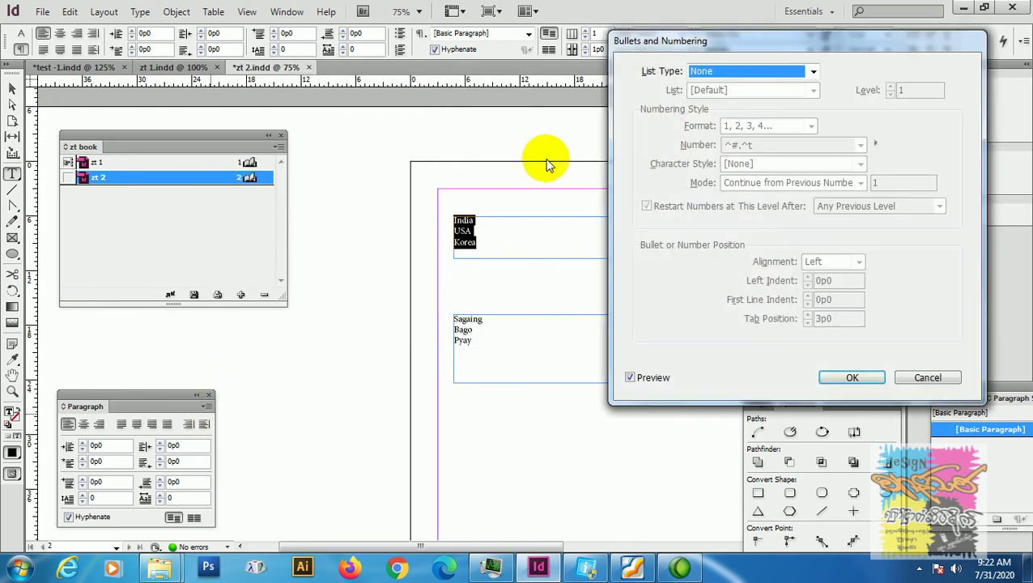
click(733, 73)
click(721, 110)
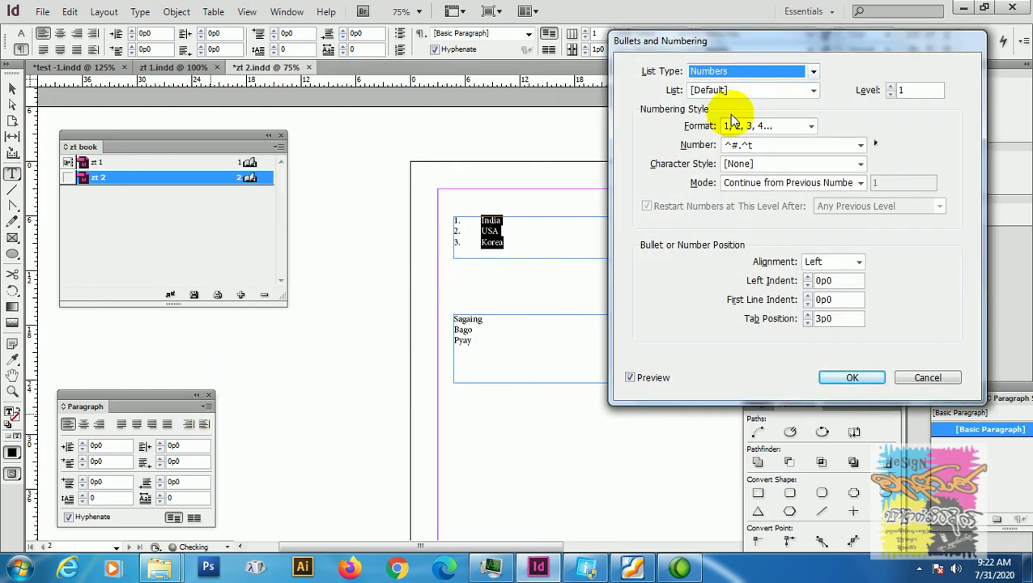
click(747, 88)
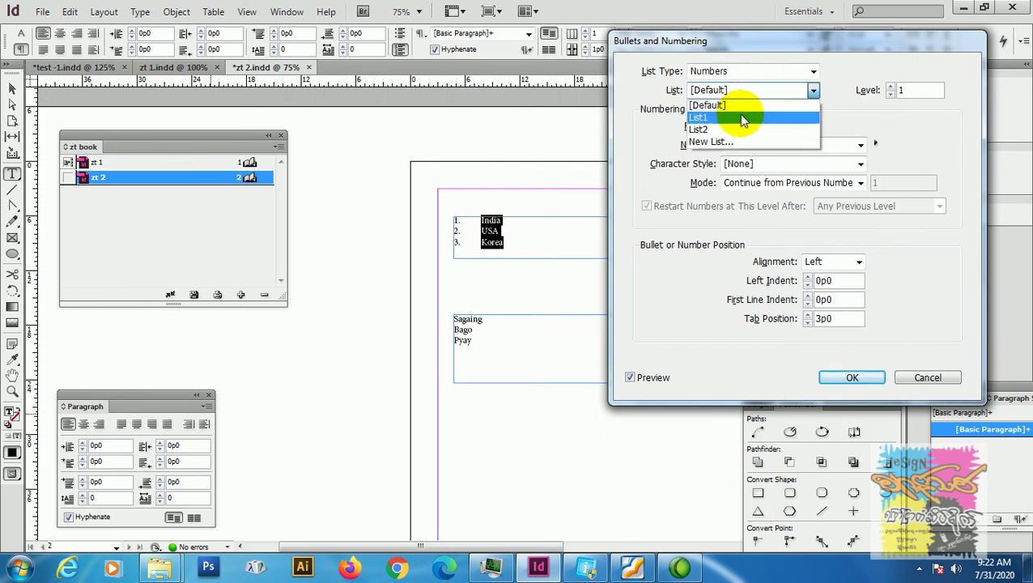
click(738, 117)
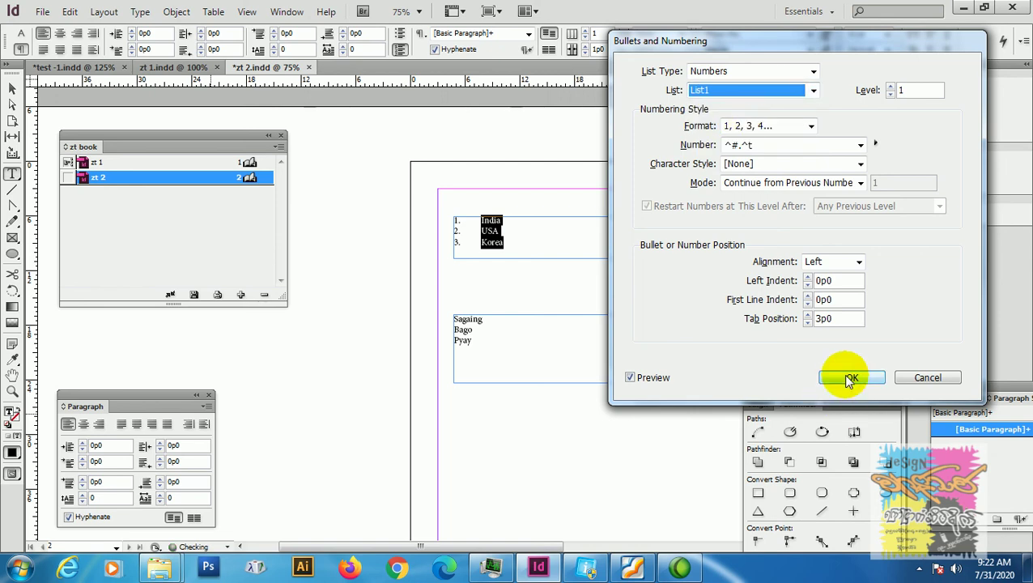
click(850, 377)
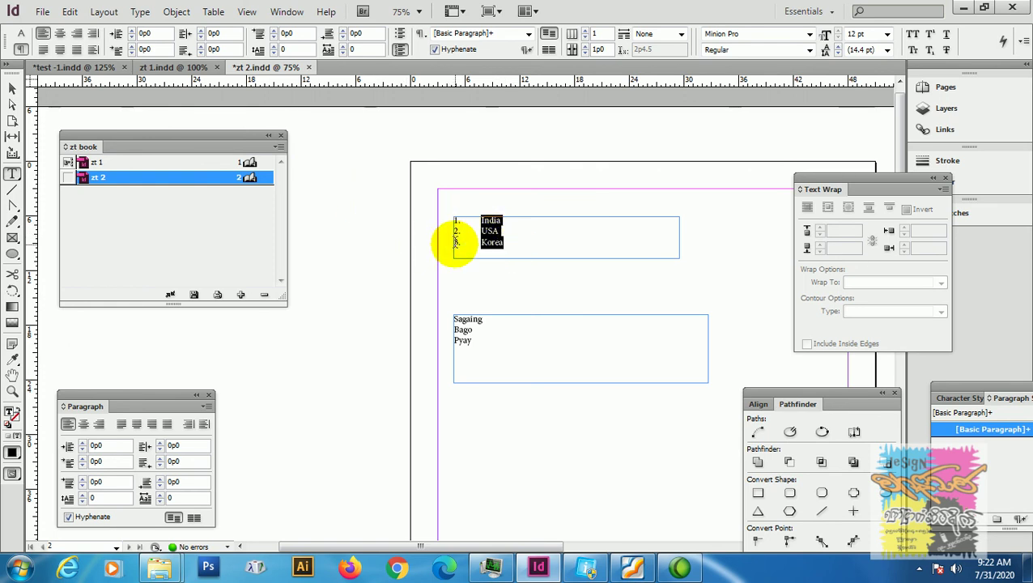
Check the country list in zt 1, return to zt 2 and update all numbers in zt book
click(180, 68)
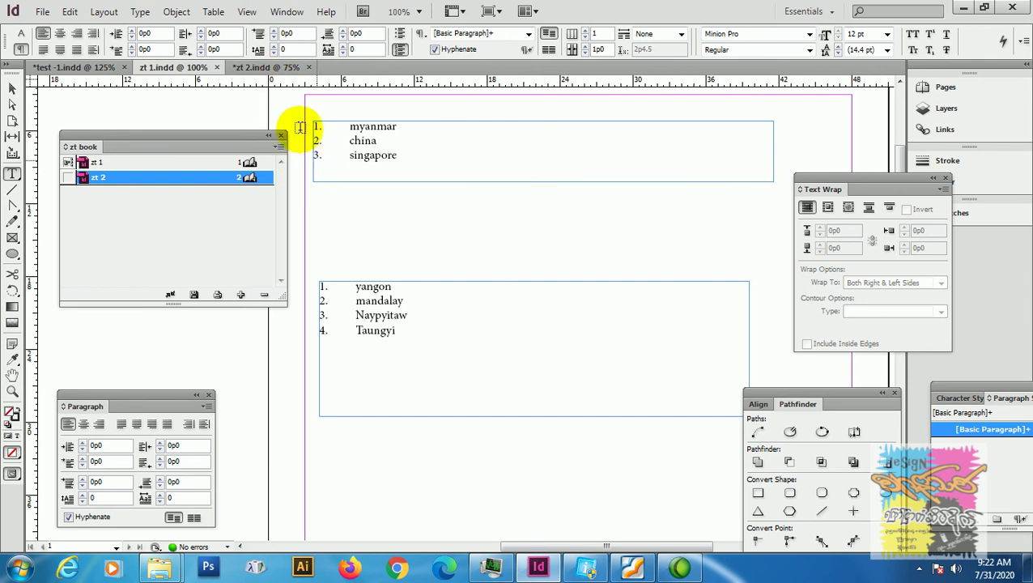
click(267, 68)
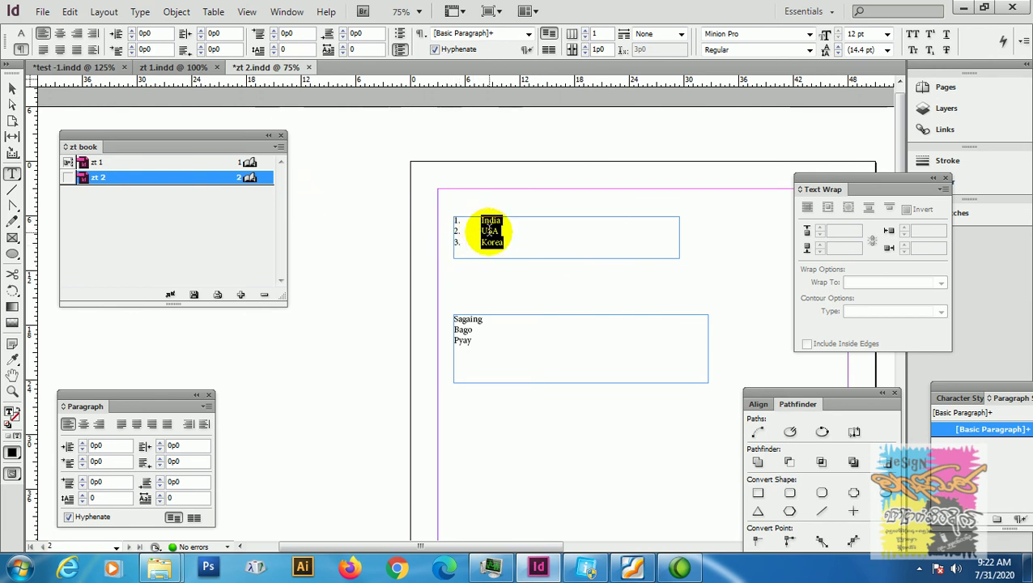
click(279, 148)
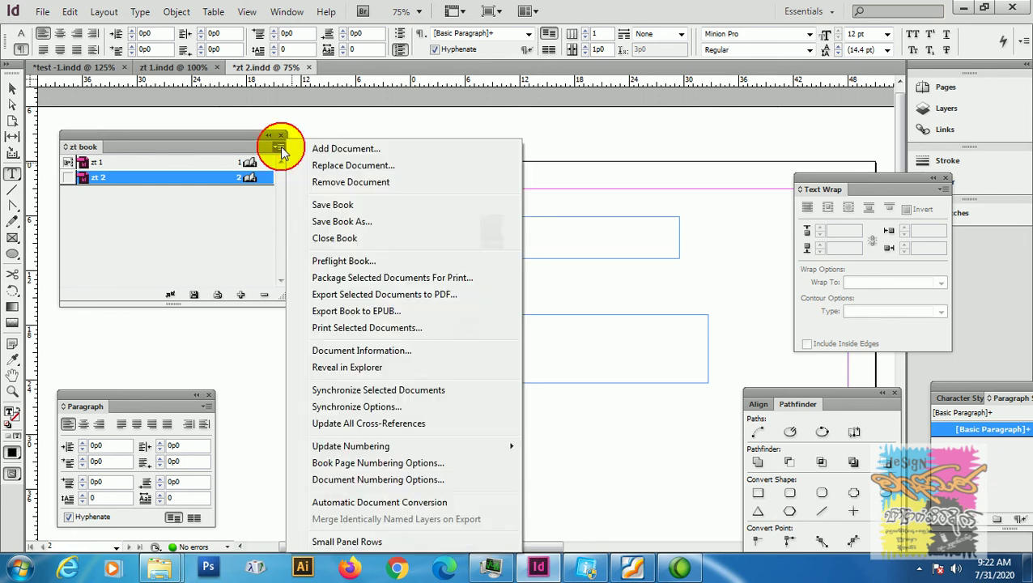
mouse_move(369, 455)
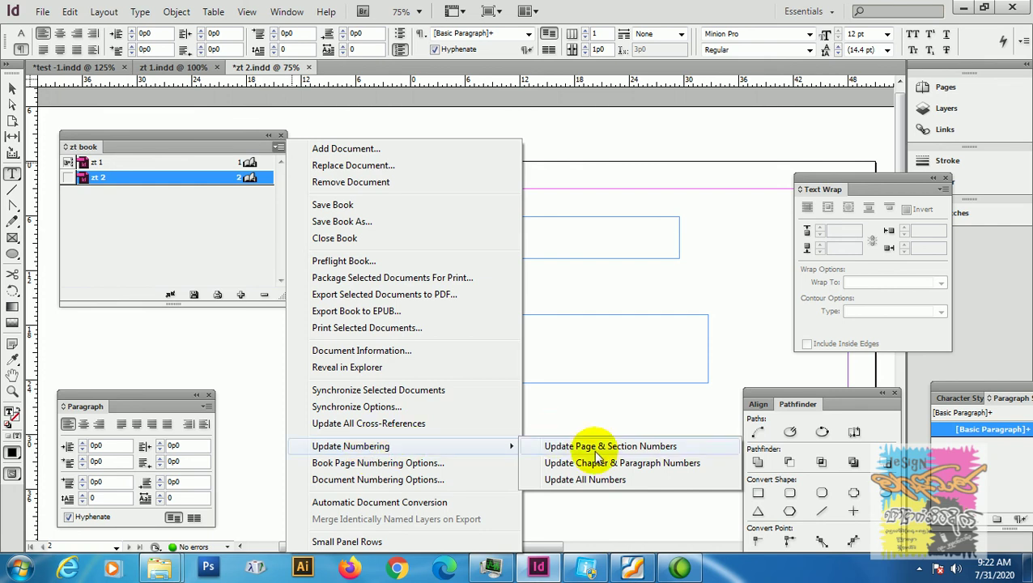
click(589, 480)
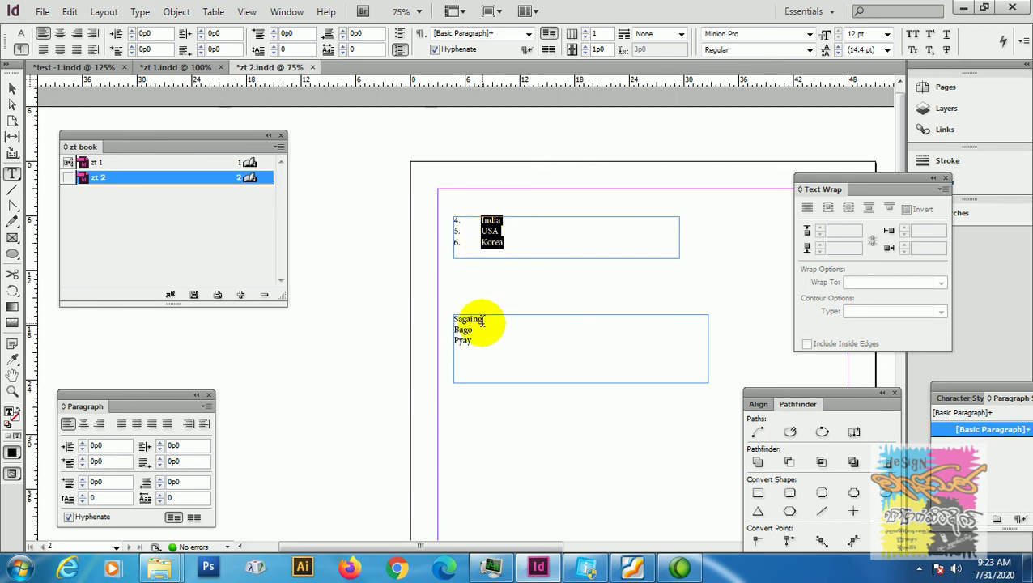
Format the Sagaing, Bago and Pyay paragraphs in zt 2 as a numbered list using List2
click(473, 357)
drag(473, 357, 437, 314)
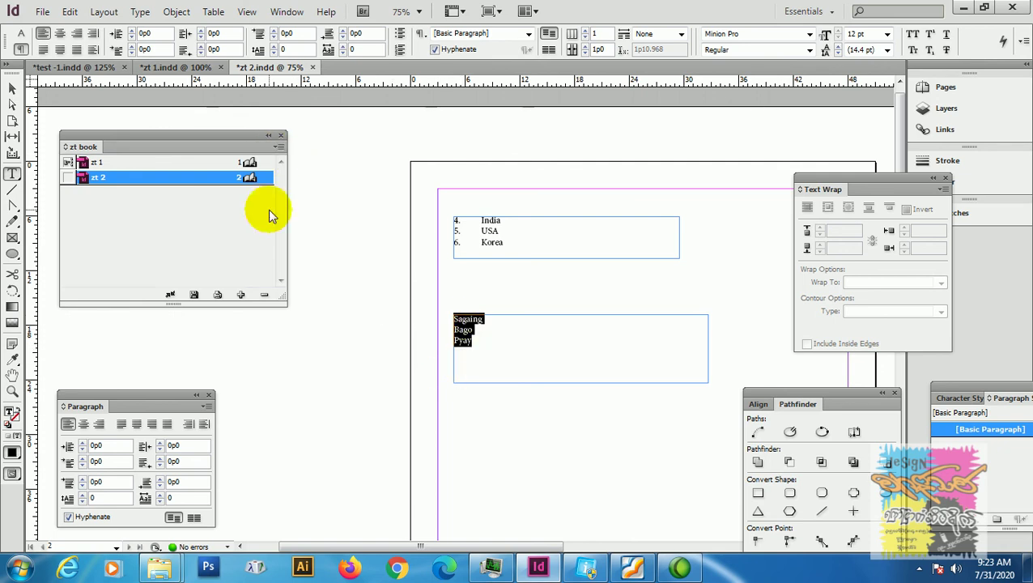
click(202, 69)
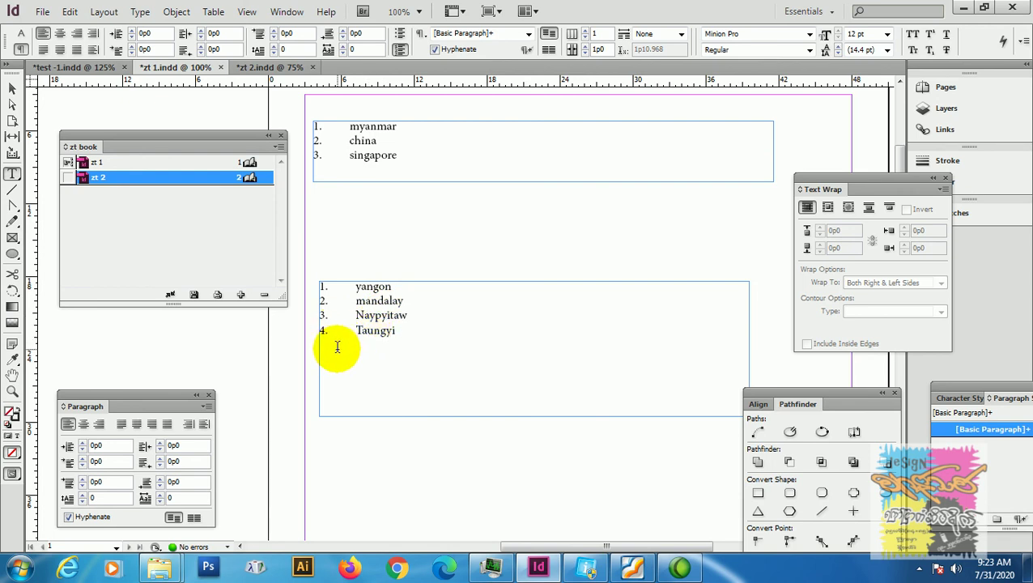
click(269, 66)
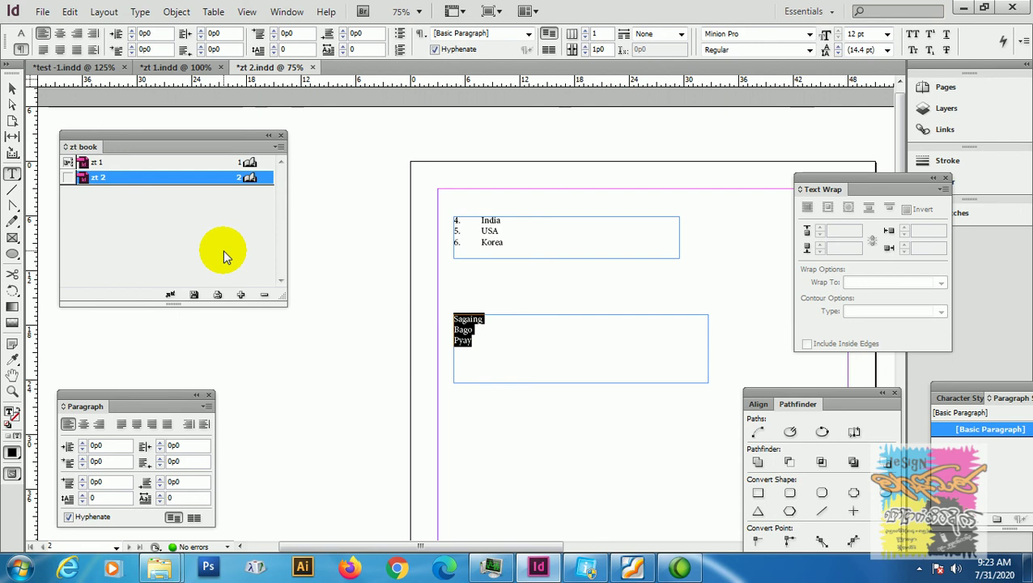
click(208, 407)
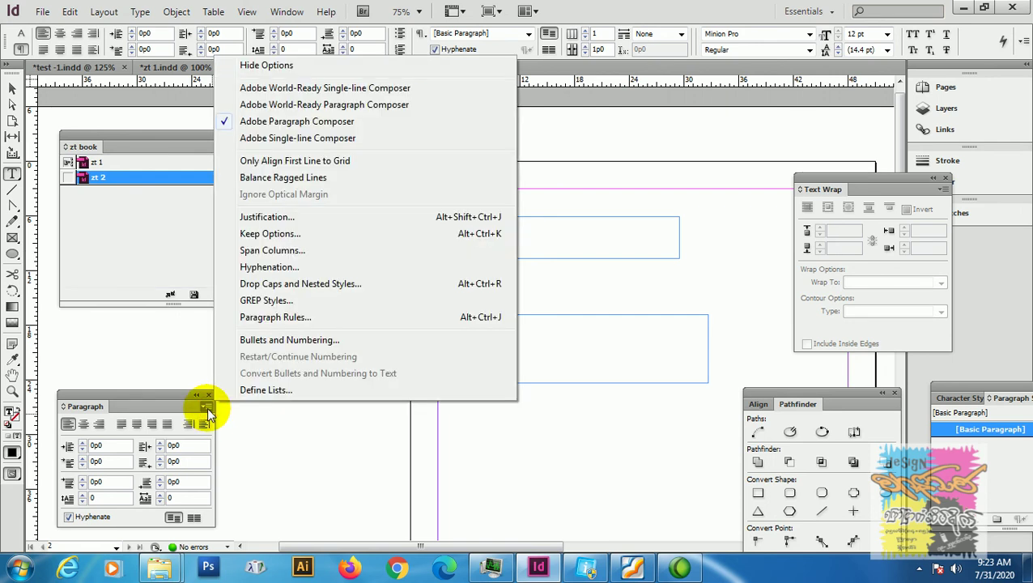
click(276, 341)
click(735, 70)
click(729, 107)
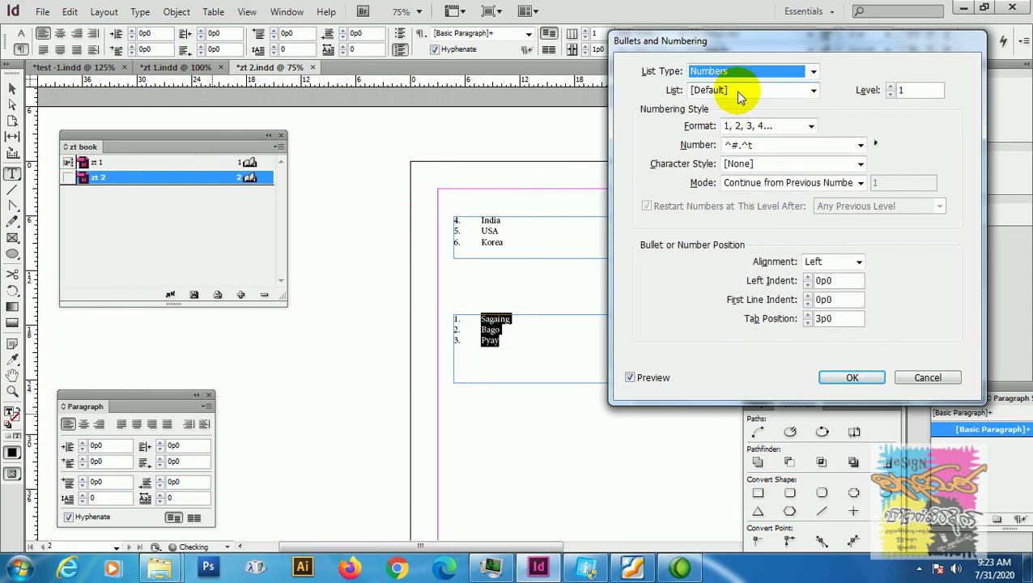
click(735, 90)
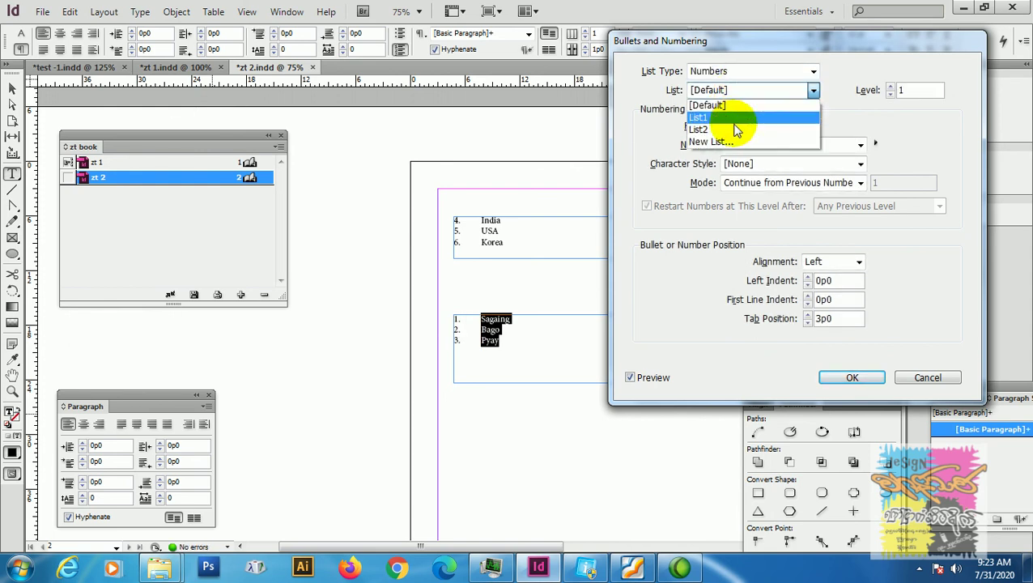
click(735, 131)
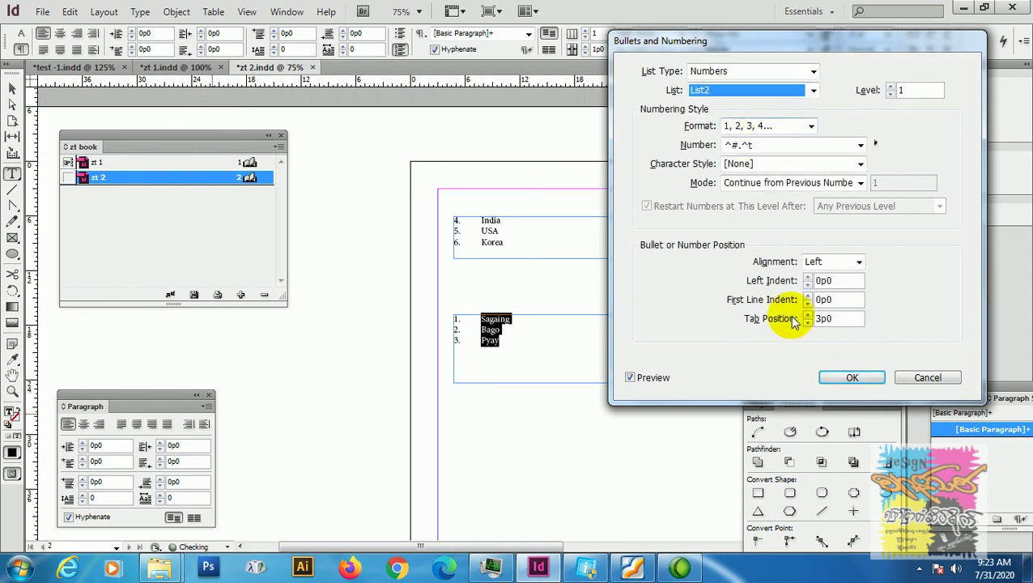
click(850, 377)
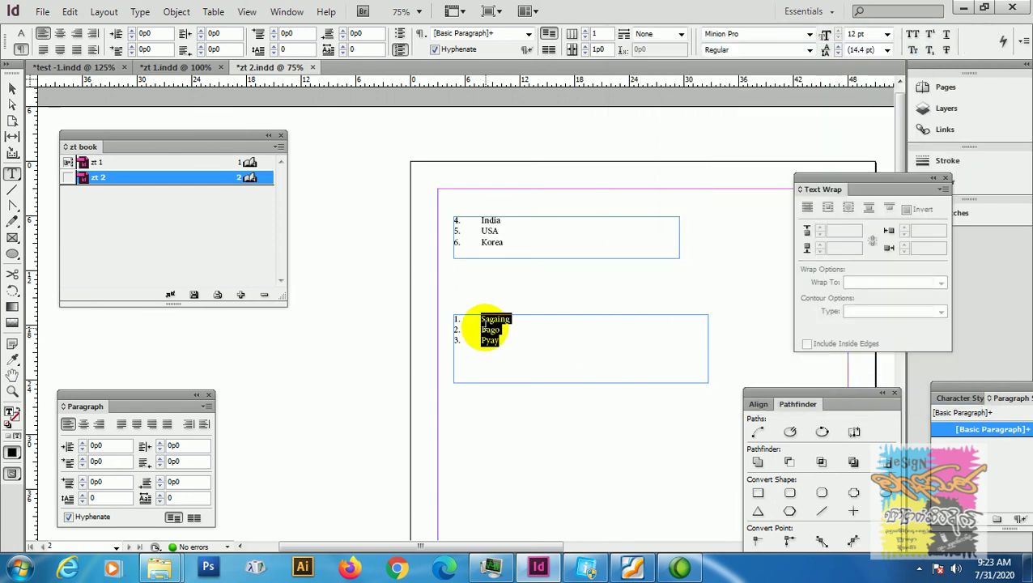
Update all numbers in zt book for the List2 cities and compare the lists in zt 1 and zt 2
click(277, 146)
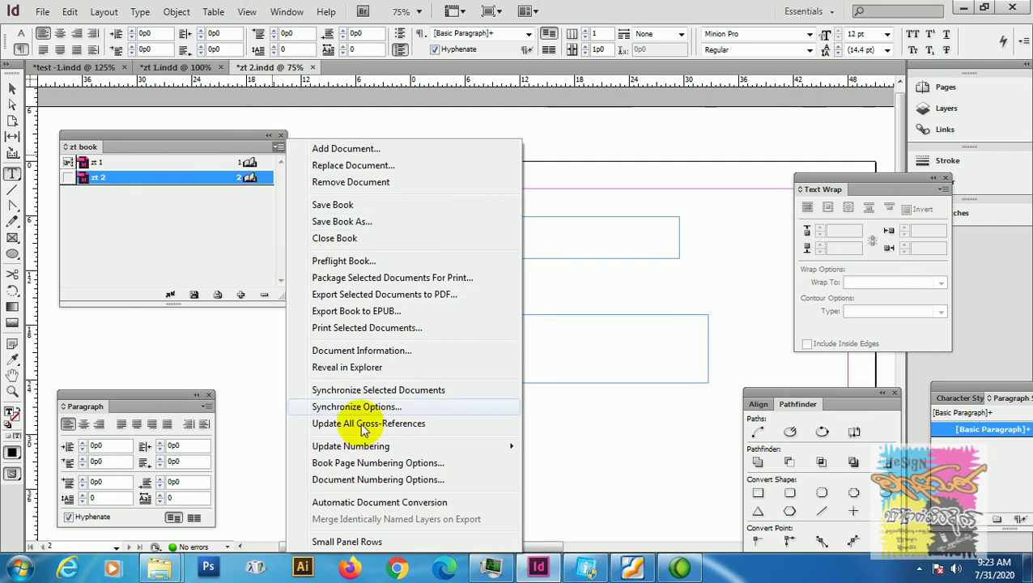
mouse_move(397, 448)
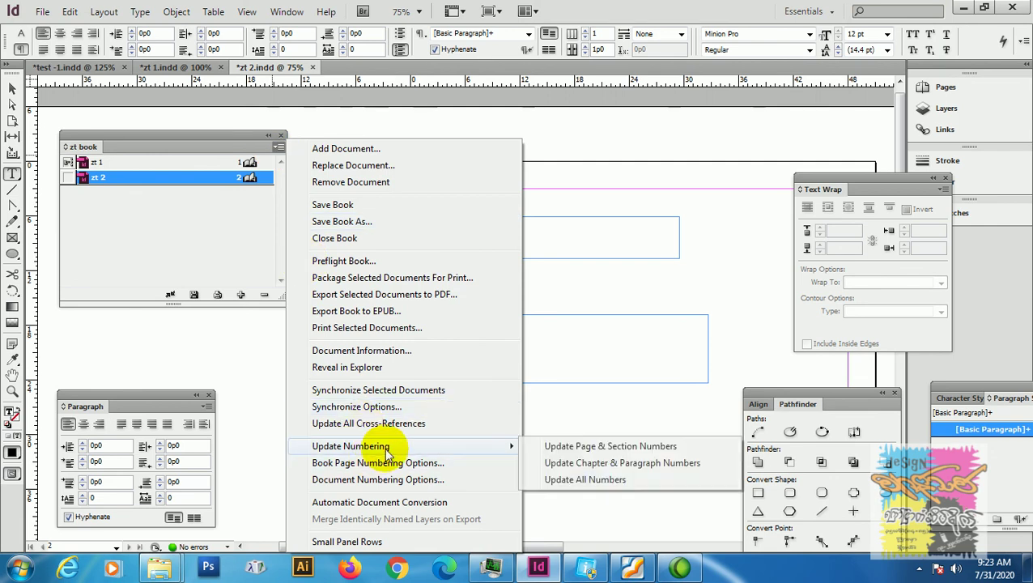
click(609, 481)
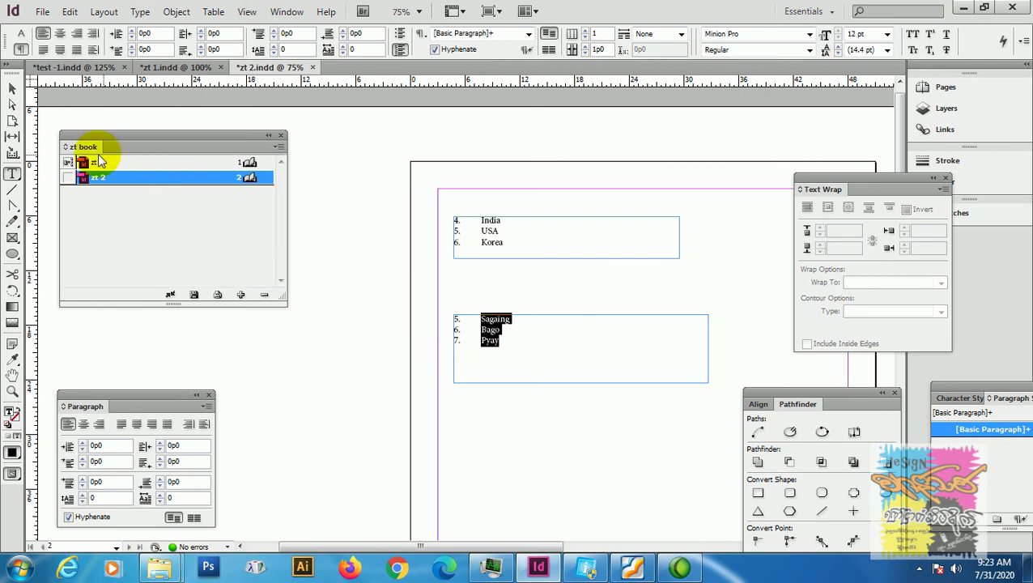
click(12, 87)
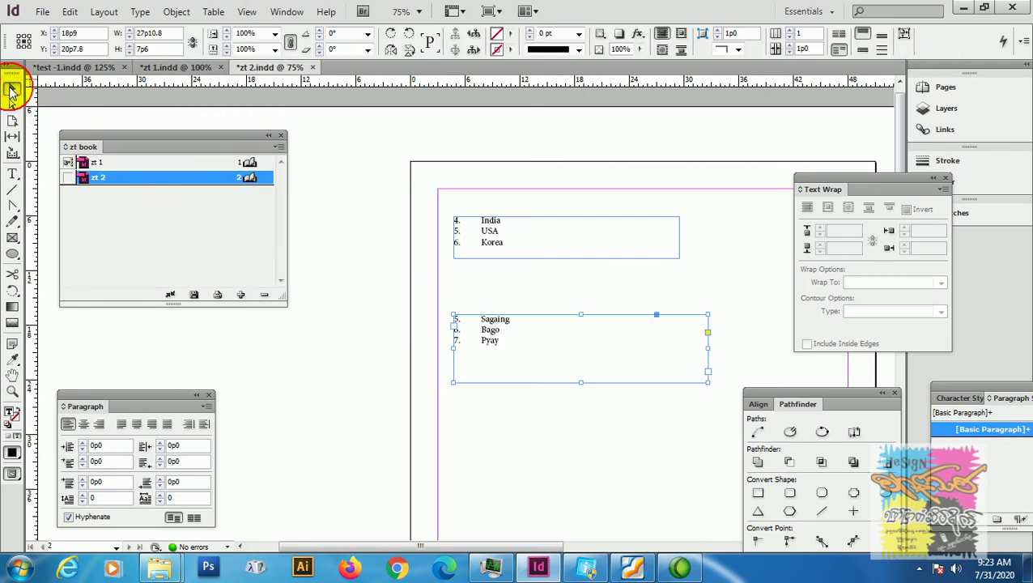
click(179, 67)
click(251, 68)
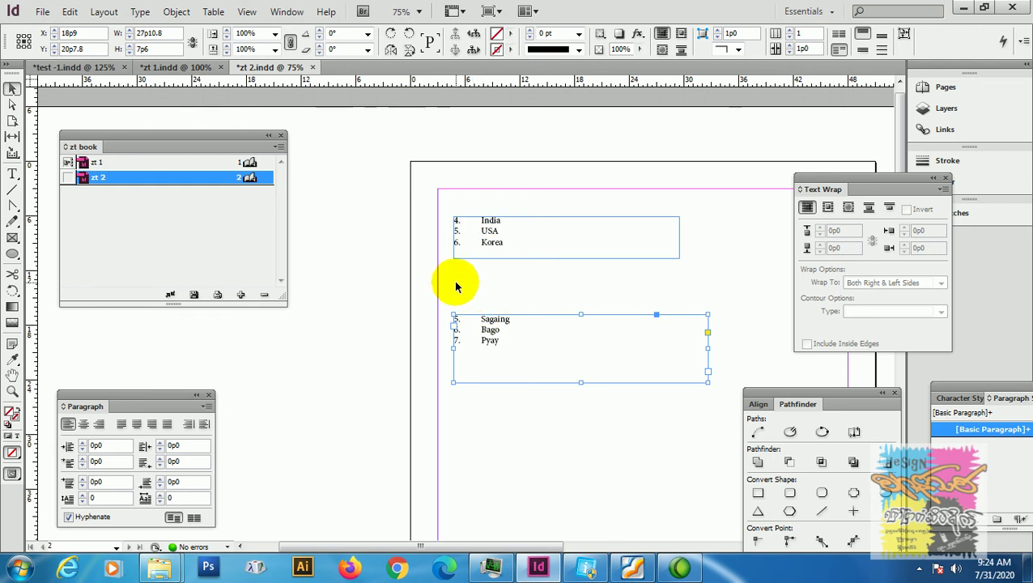
Switch to the test -1 document and review the Multilevel Number list topics at 125% with the panels hidden
click(113, 69)
click(542, 301)
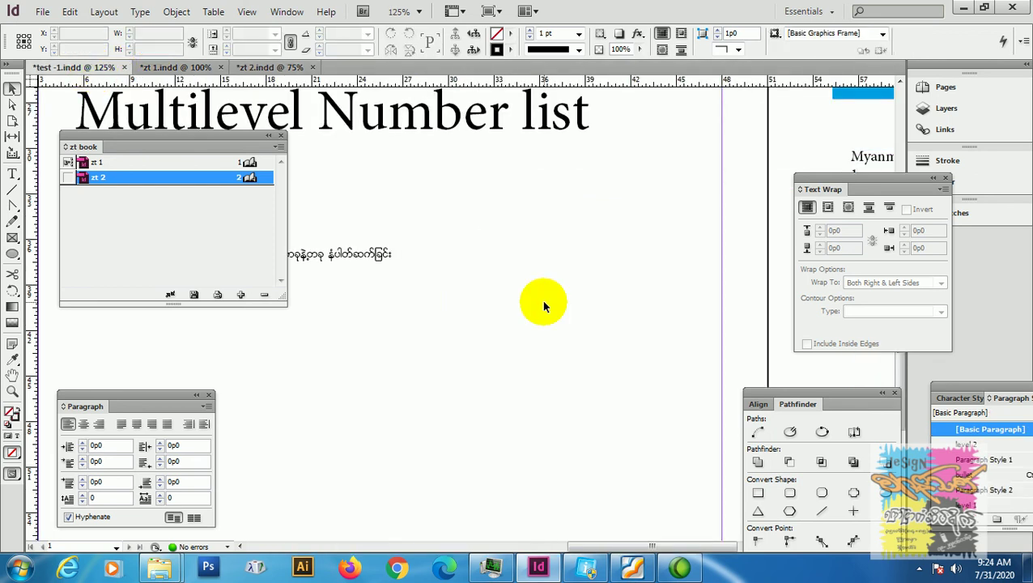
key(ctrl+minus)
drag(609, 378, 714, 399)
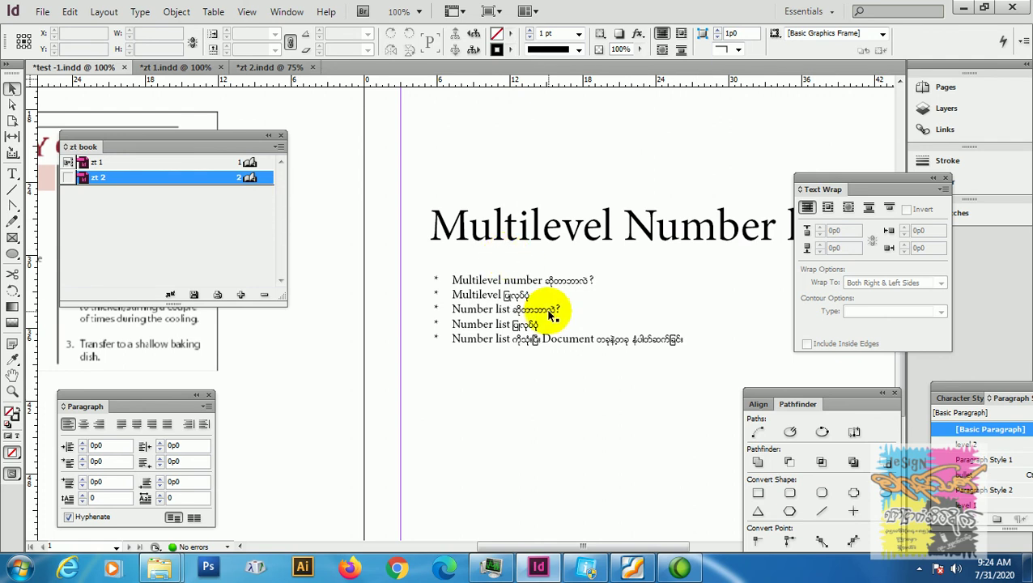
key(ctrl+equal)
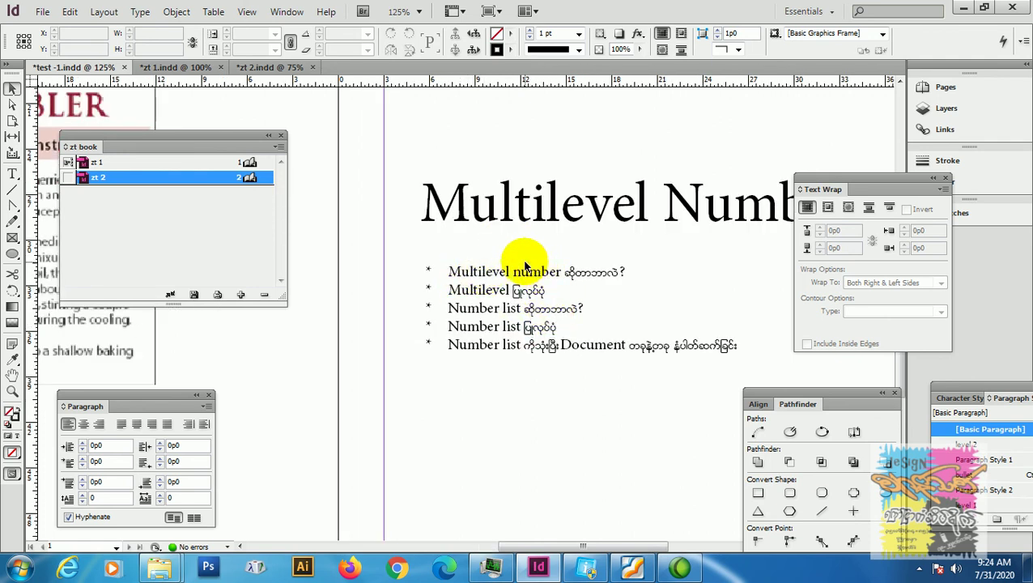
key(Tab)
drag(671, 416, 533, 423)
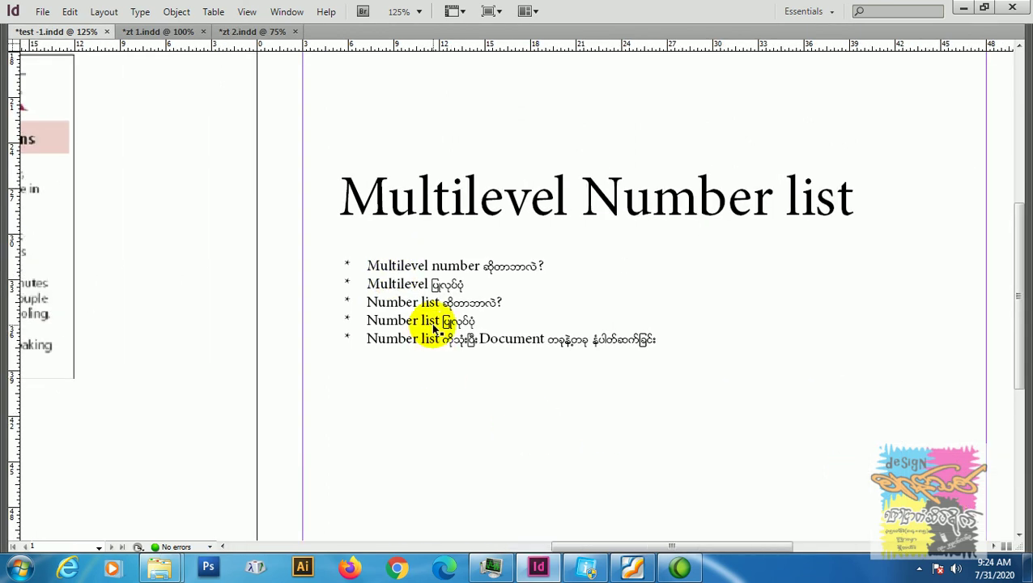